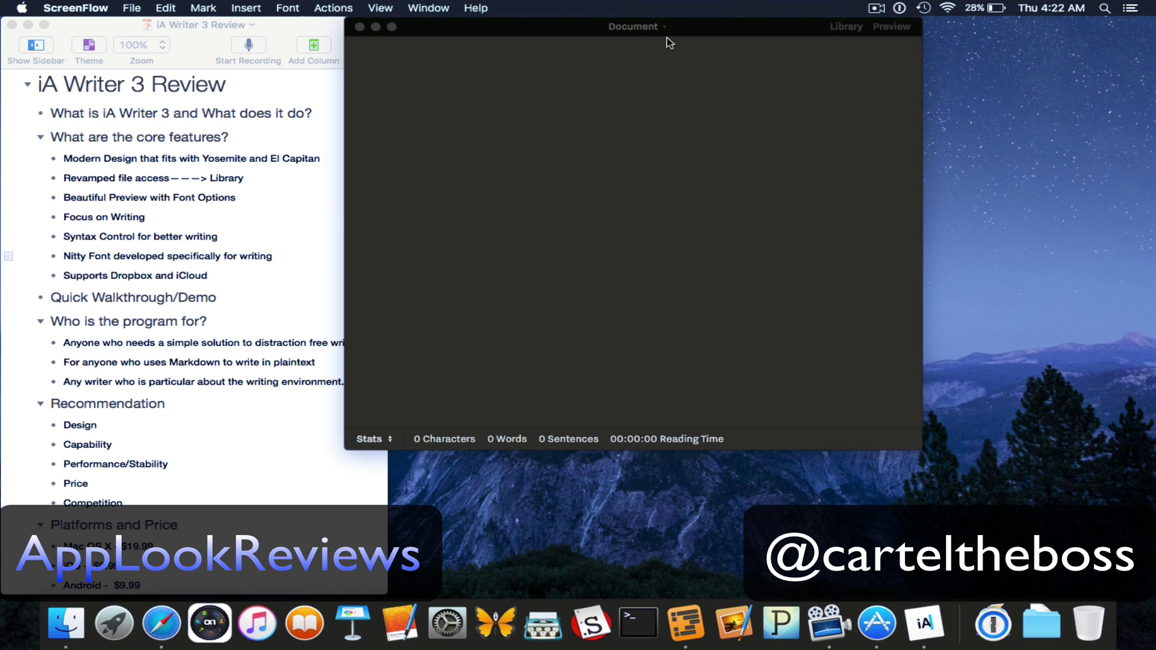
Step: Bring the blank iA Writer document in front of the iA Writer 3 Review outline
click(287, 22)
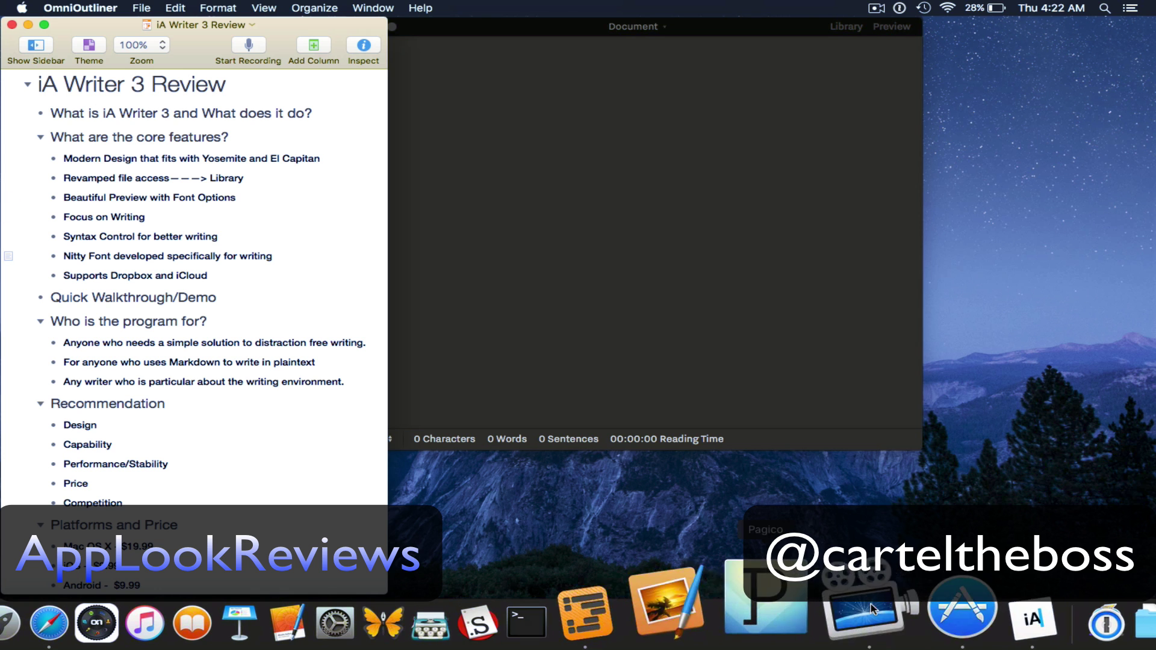
key(super+Tab)
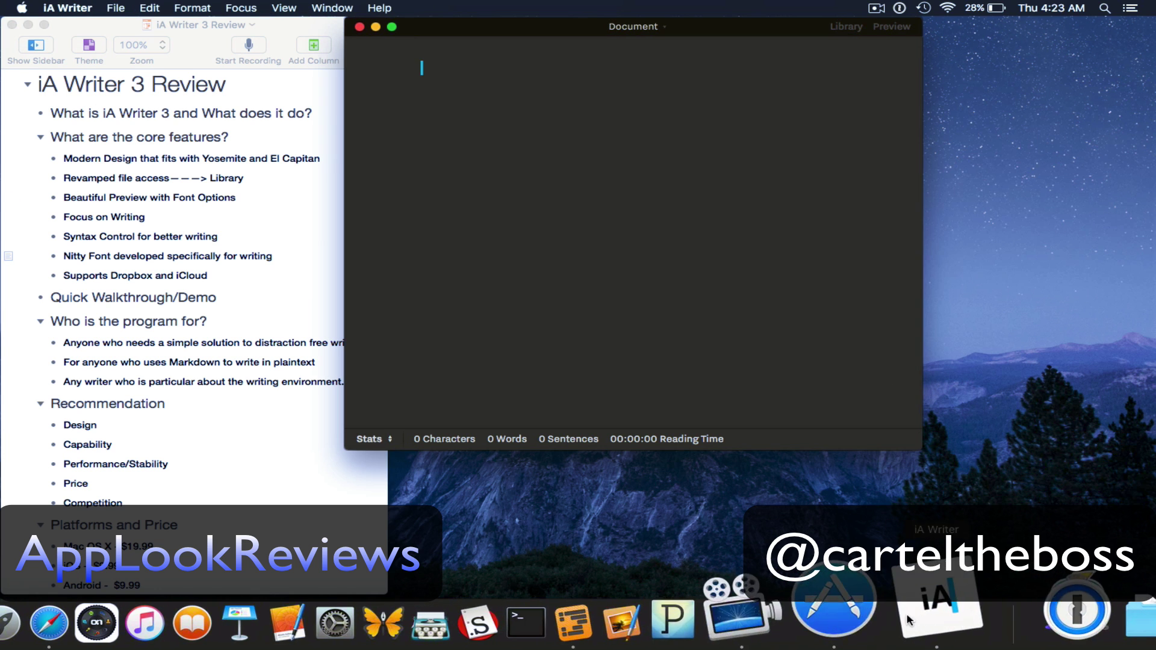
Step: In Safari, go back to the iA Writer for Mac page and open the iA Writer 3 announcement
click(49, 623)
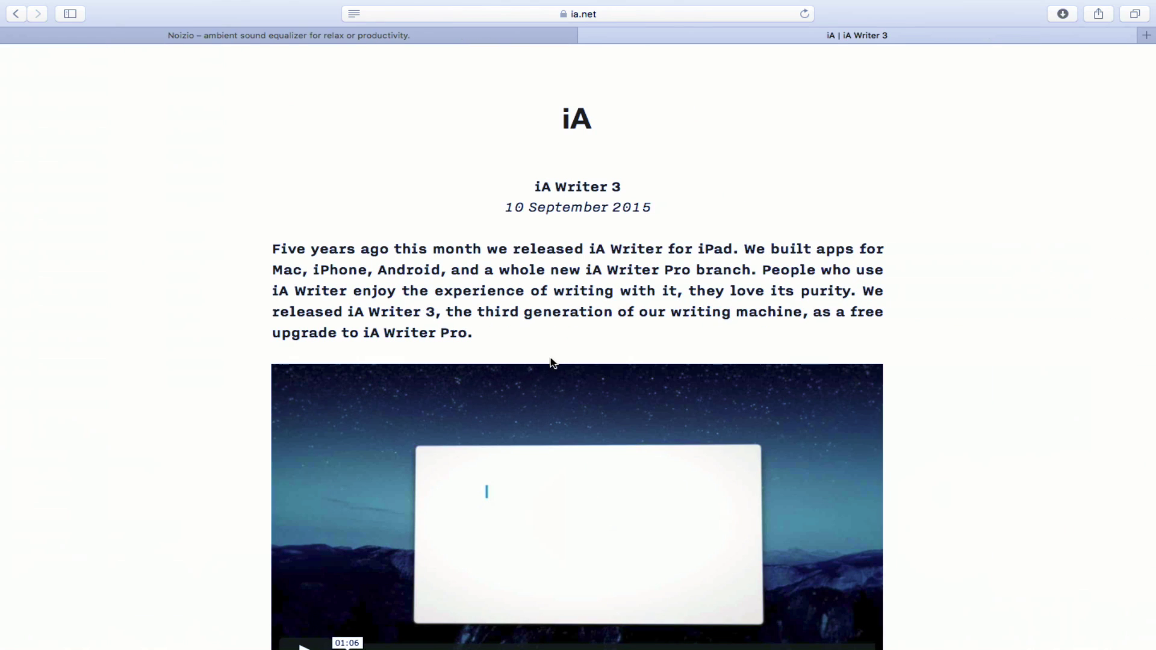
scroll(421, 331, down, 5)
scroll(362, 210, up, 5)
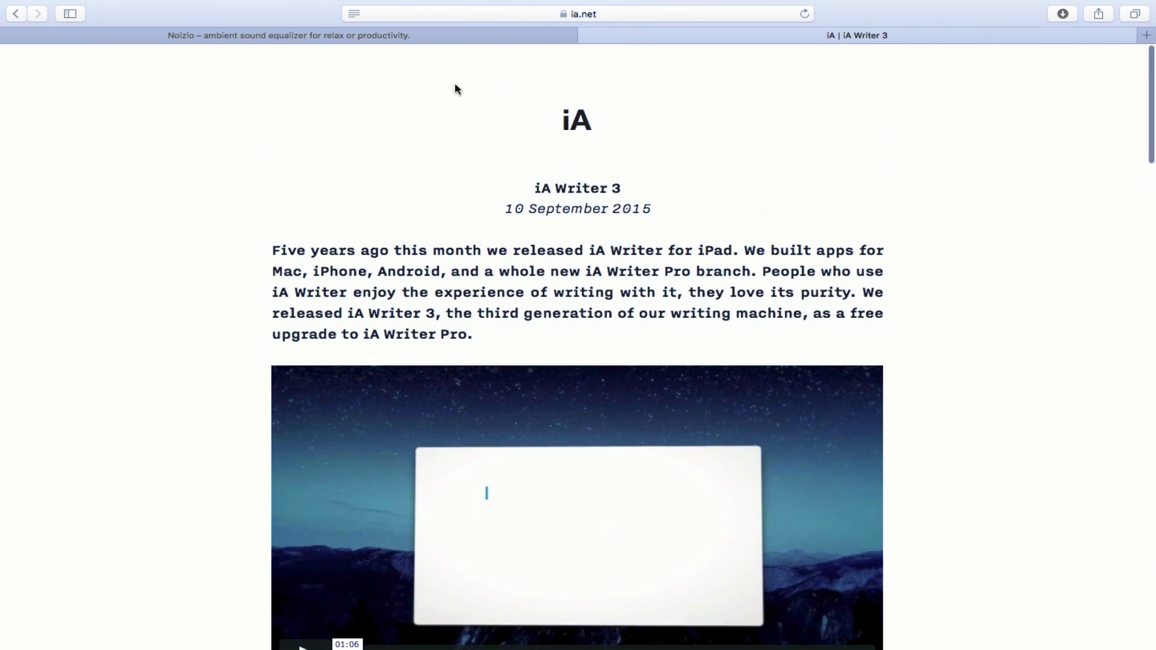
mouse_move(381, 8)
click(69, 28)
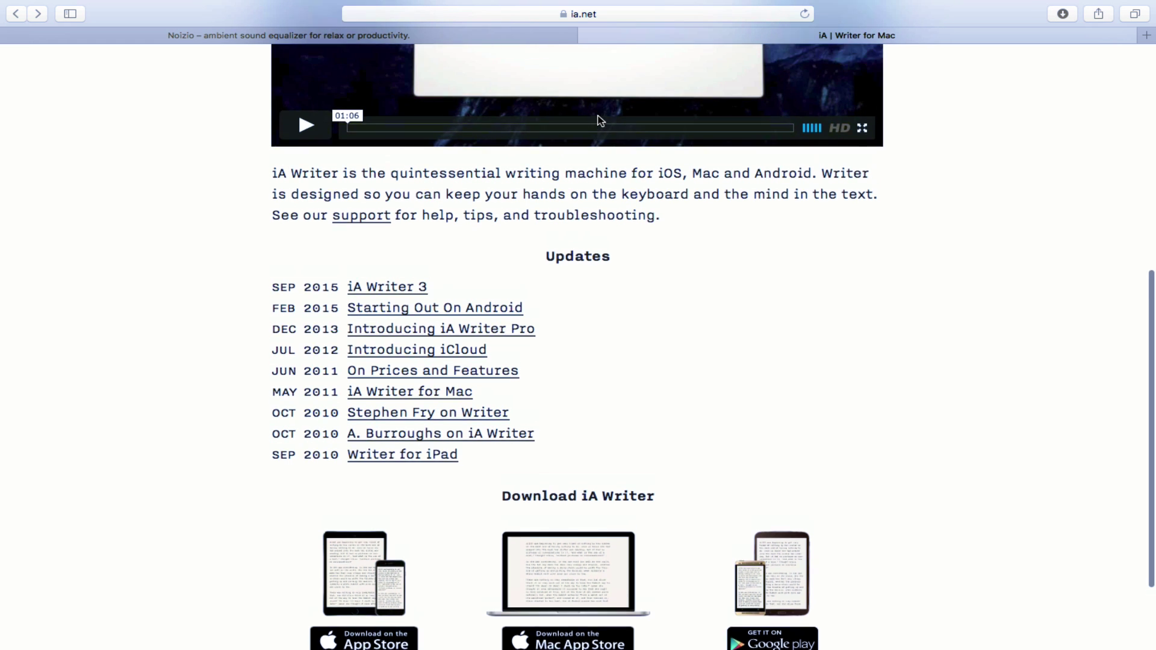
scroll(600, 121, up, 10)
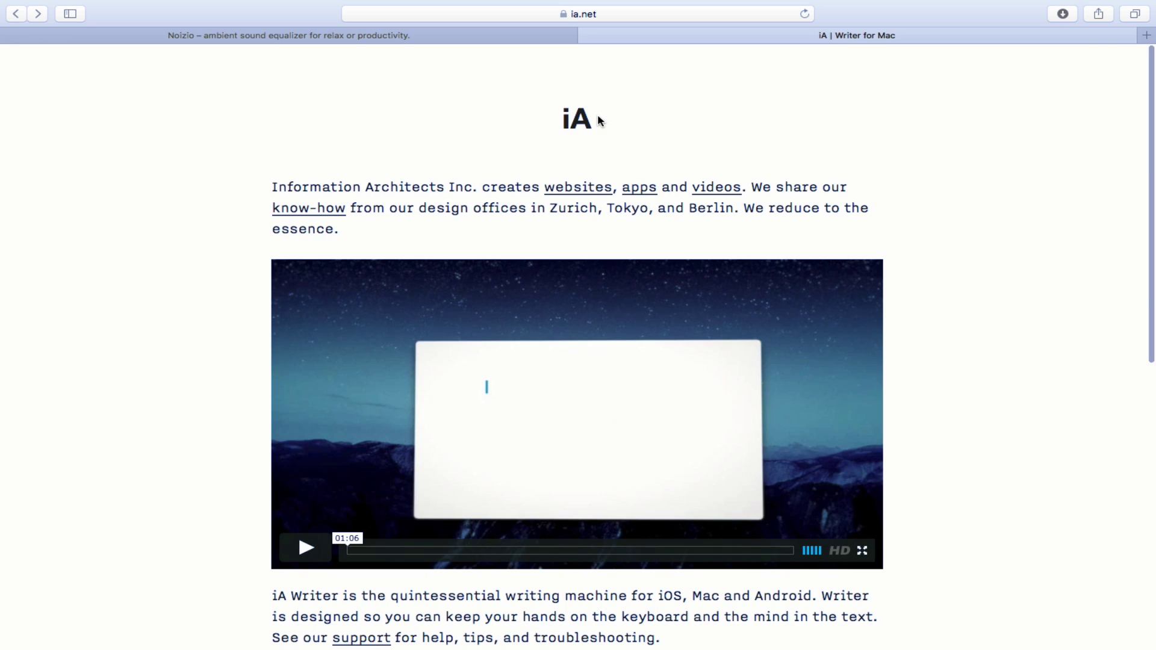
scroll(598, 119, down, 10)
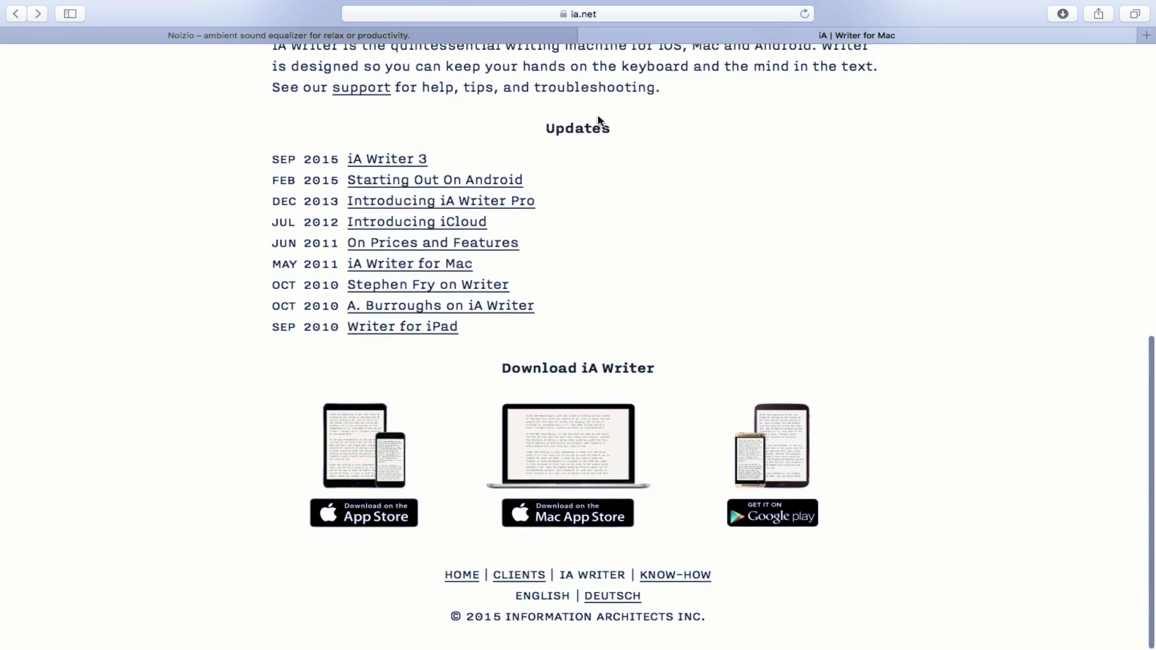
scroll(599, 119, up, 6)
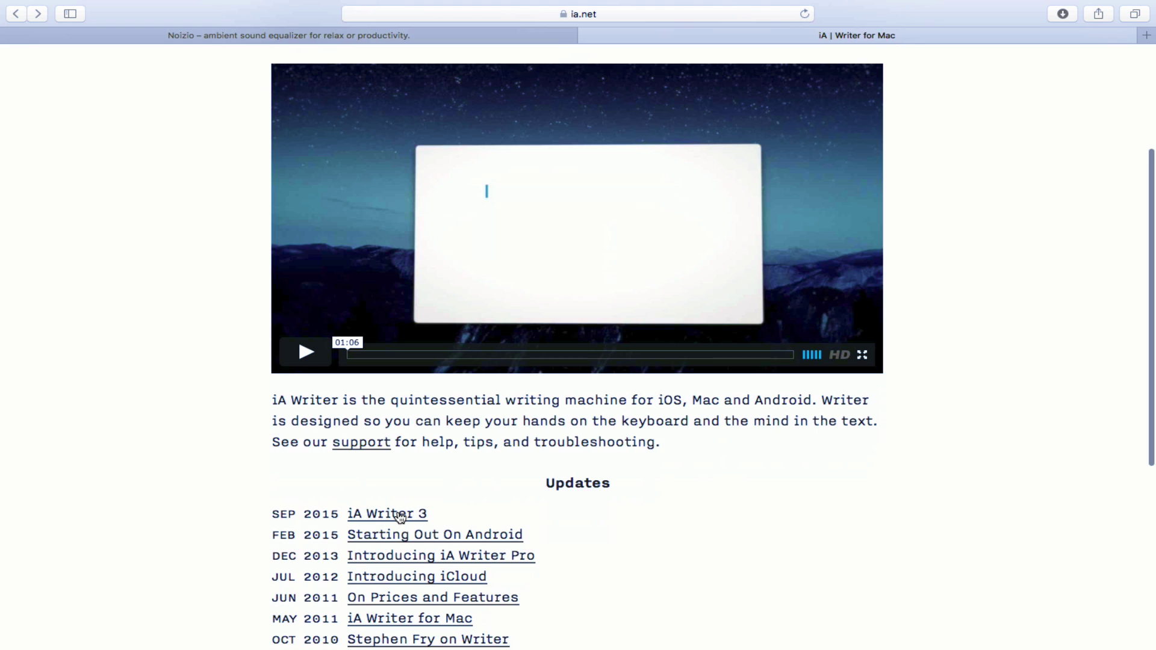
click(400, 516)
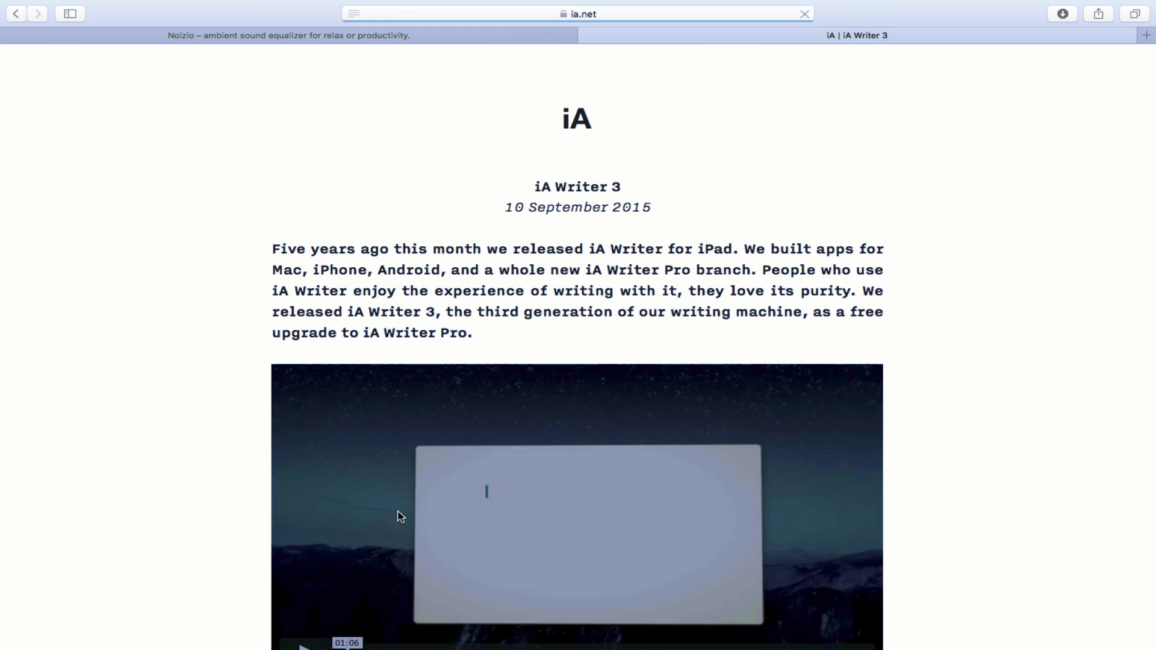
Step: Read through the iA Writer 3 announcement article, then return to the desktop Space
scroll(714, 377, down, 10)
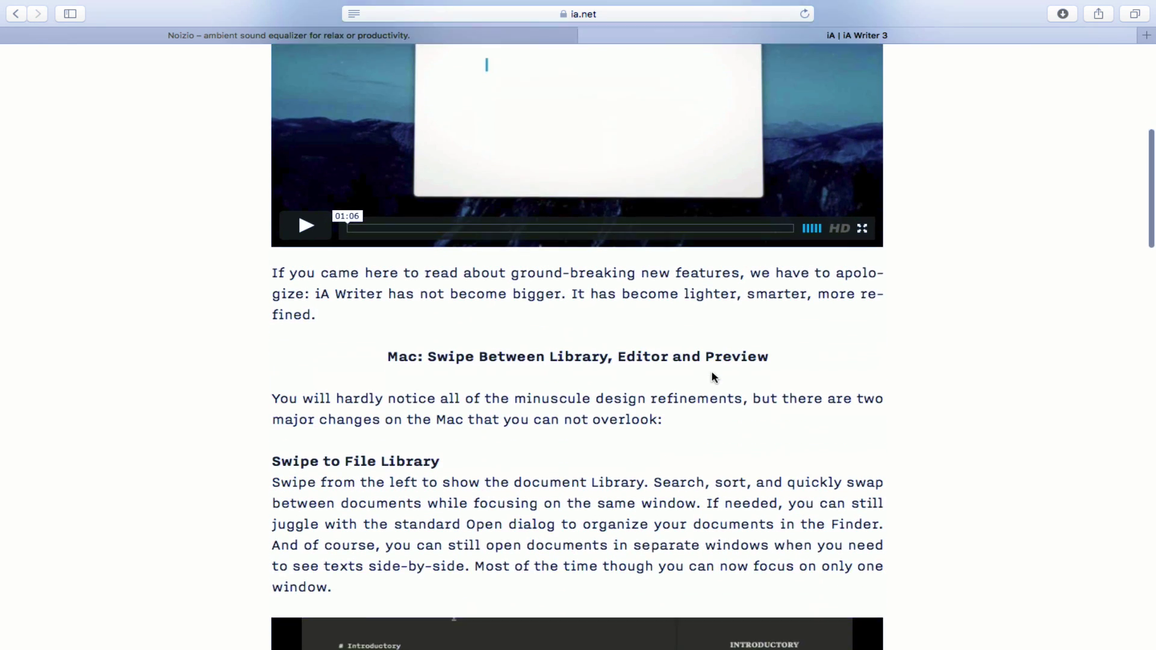
scroll(712, 372, down, 6)
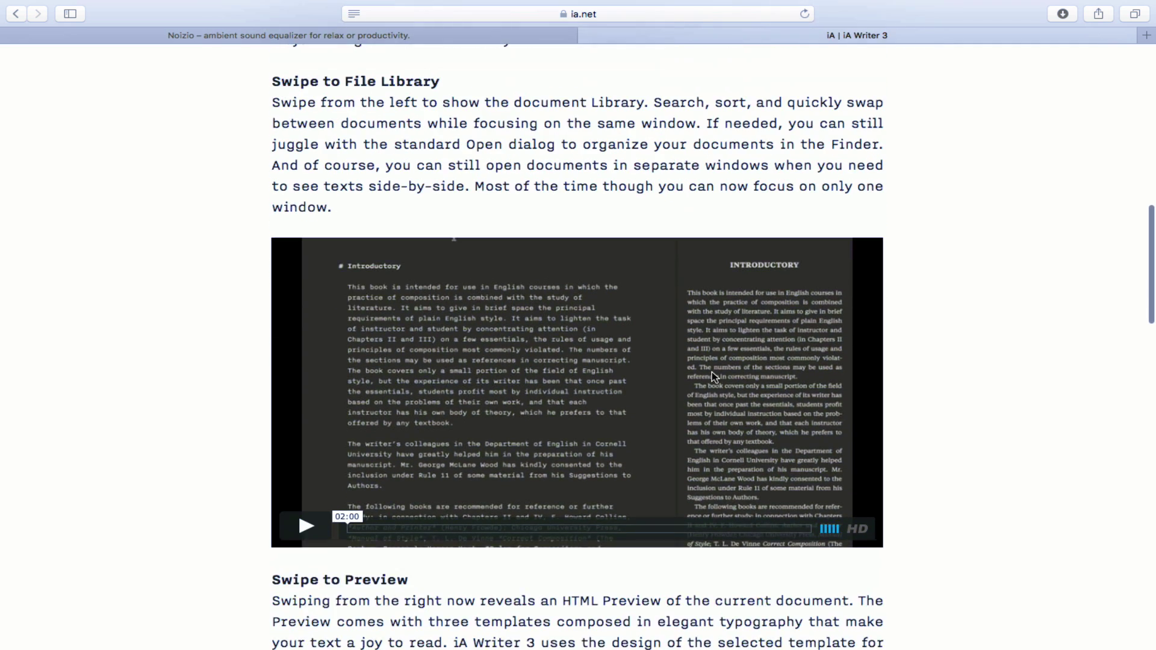
scroll(712, 375, down, 5)
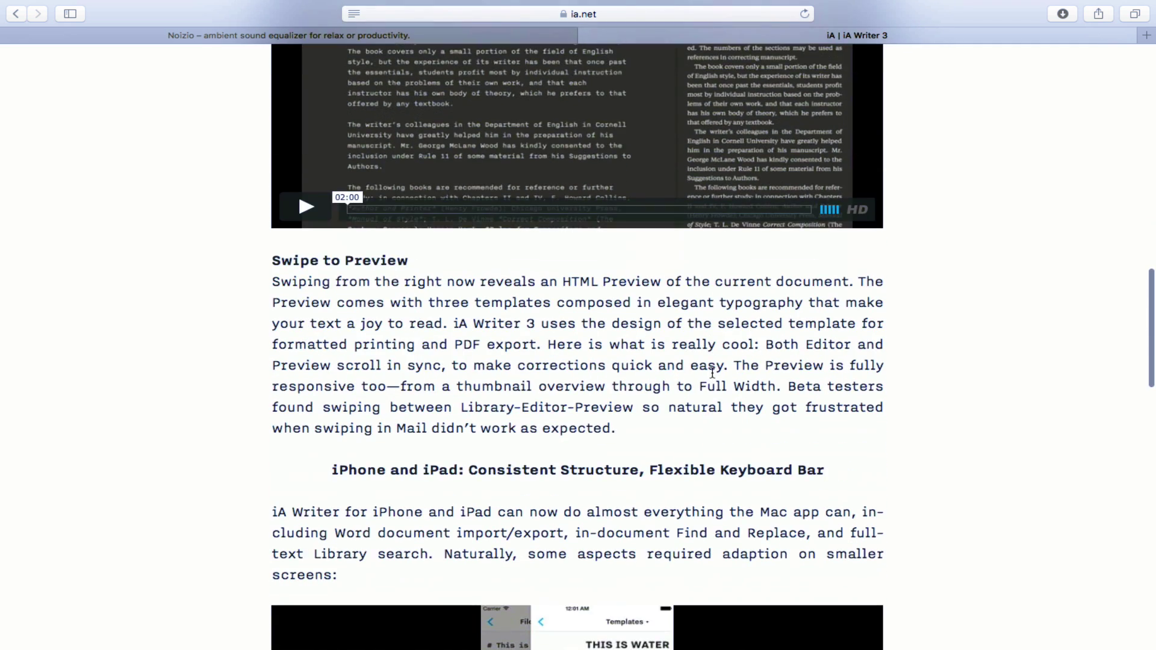
scroll(712, 373, down, 5)
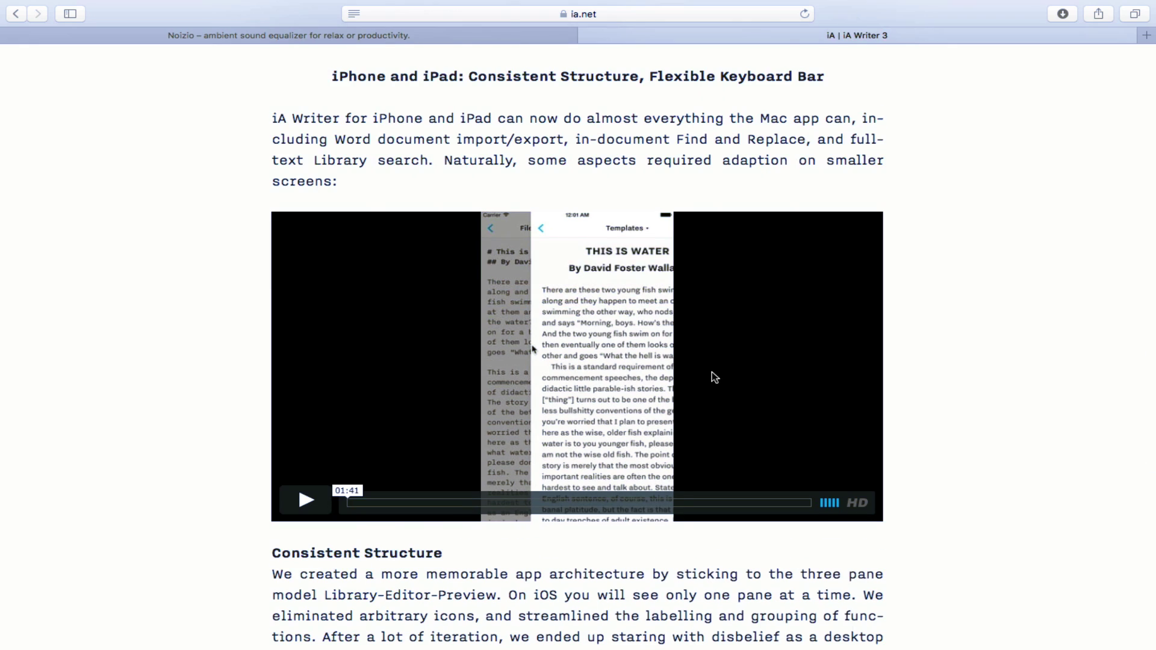
scroll(713, 375, down, 6)
scroll(712, 372, down, 5)
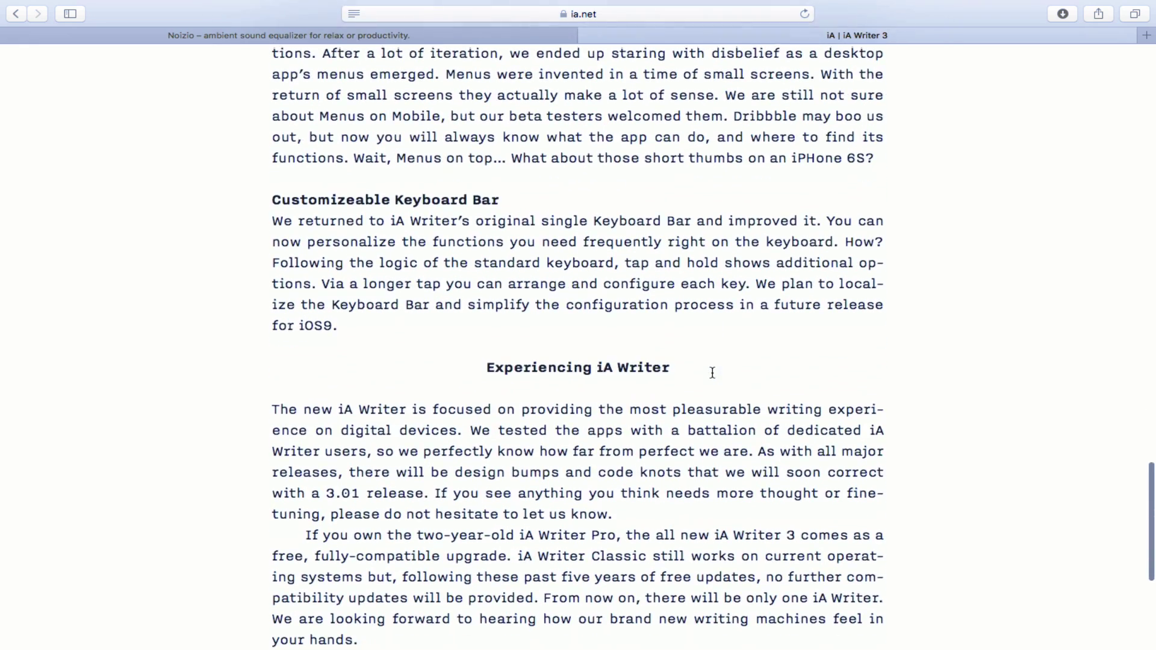
scroll(713, 376, down, 5)
scroll(714, 378, down, 1)
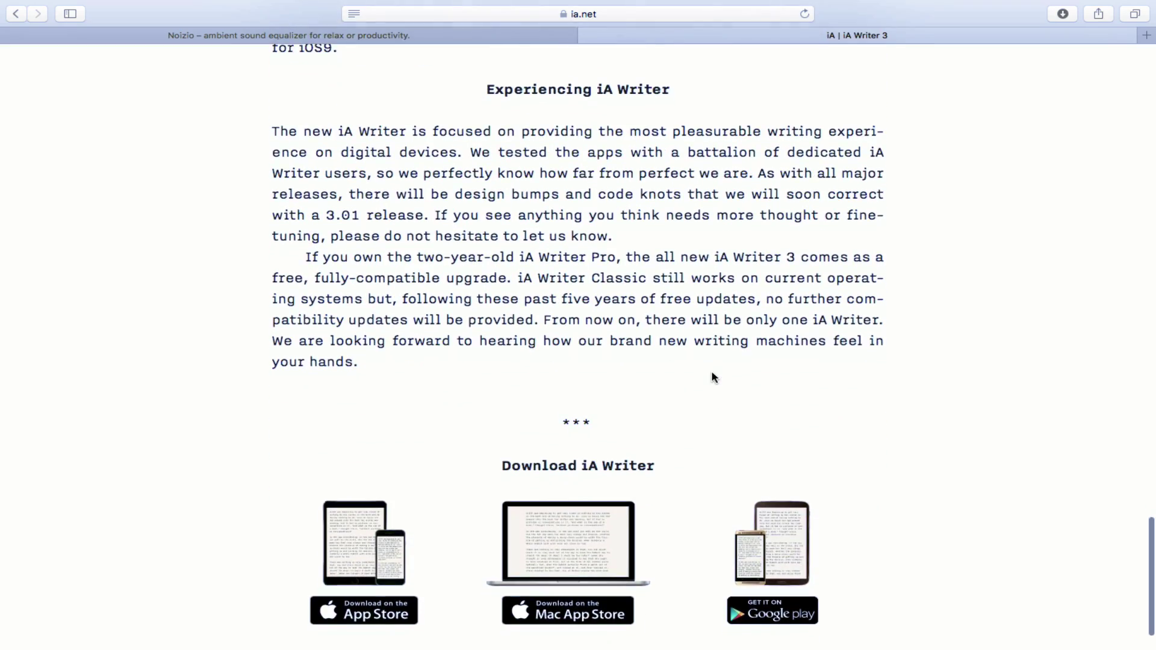
scroll(714, 378, down, 2)
scroll(660, 255, up, 4)
scroll(659, 255, up, 16)
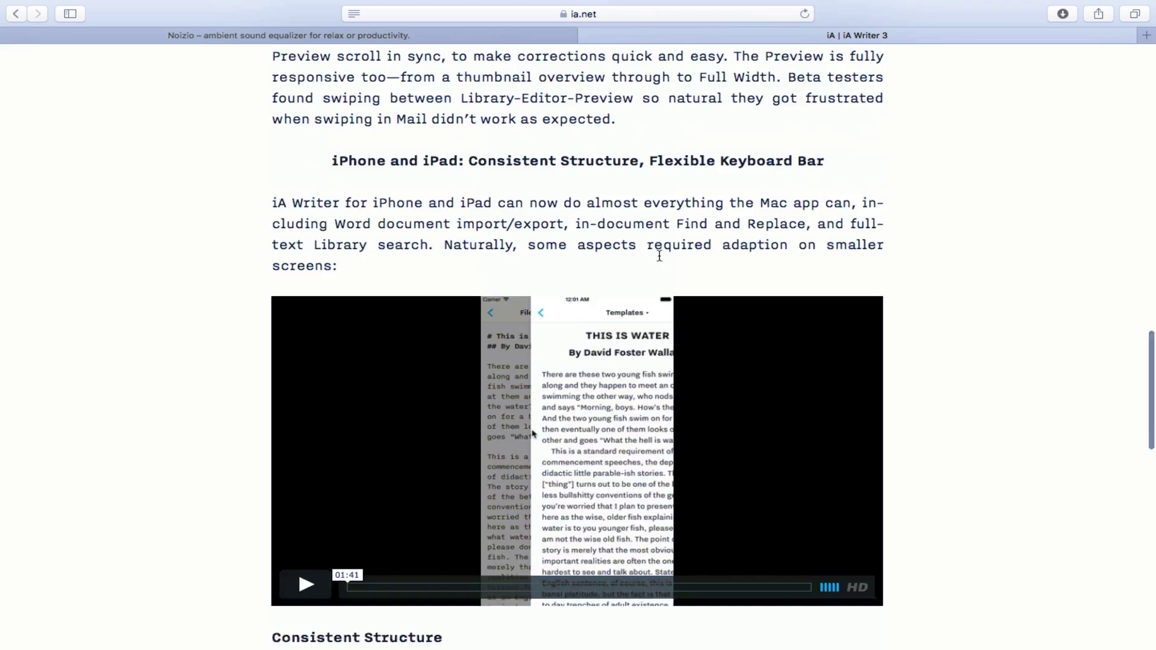
scroll(659, 256, up, 4)
key(ctrl+Left)
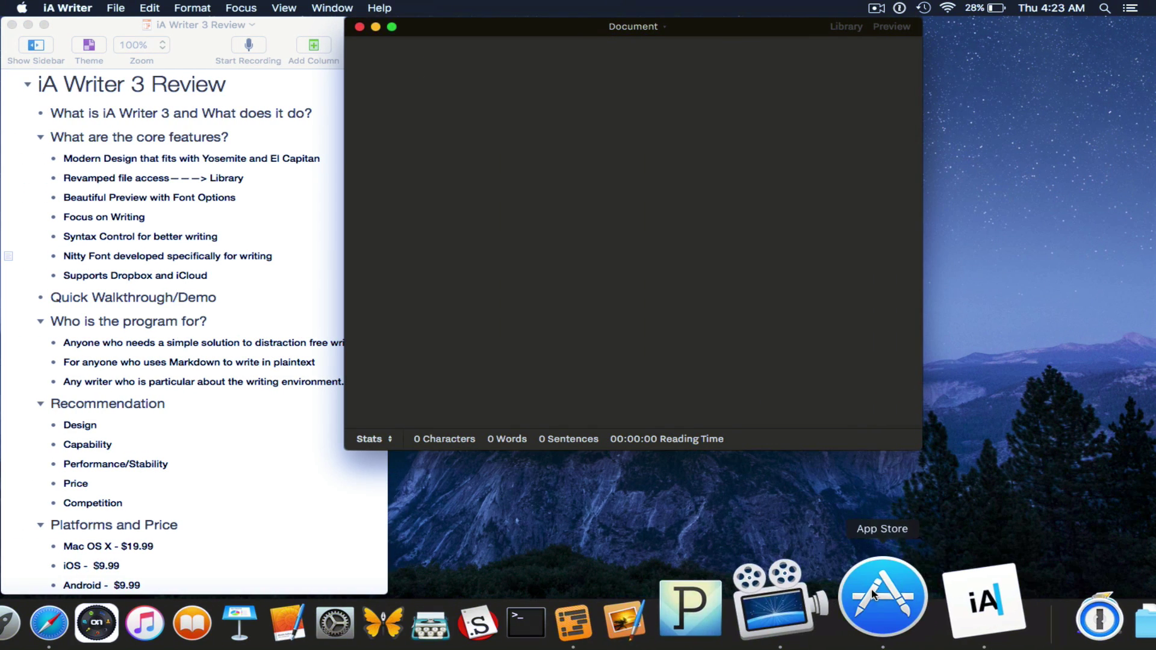
Step: Open the iA Writer product page in the App Store and scroll down to What's New
click(872, 595)
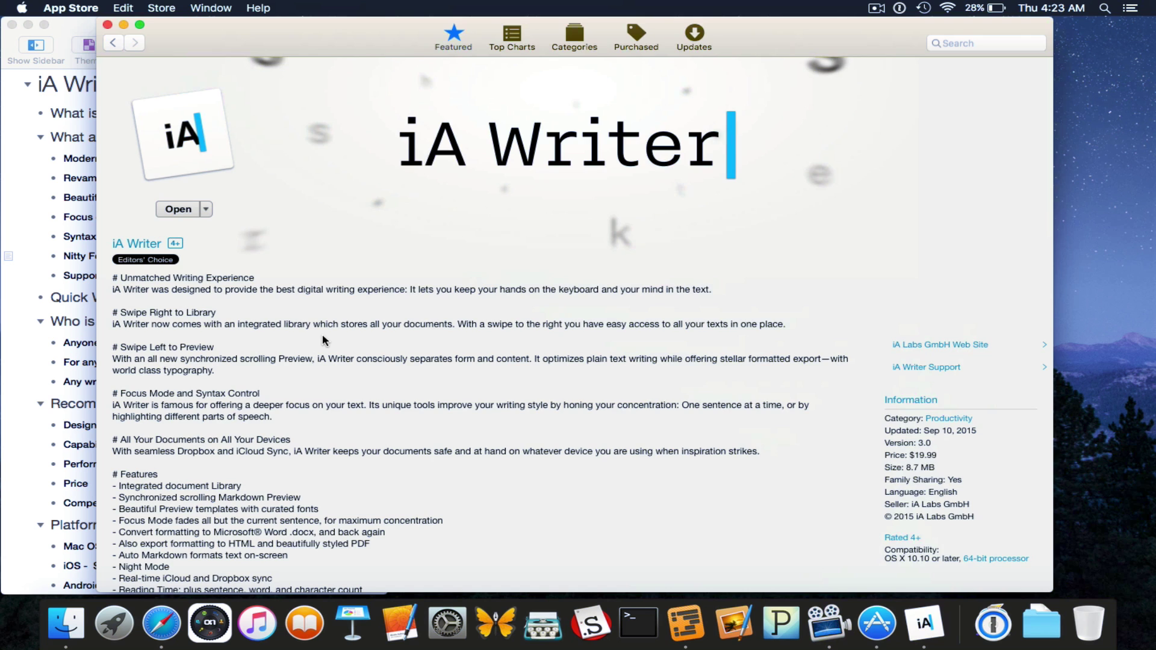
scroll(323, 340, down, 3)
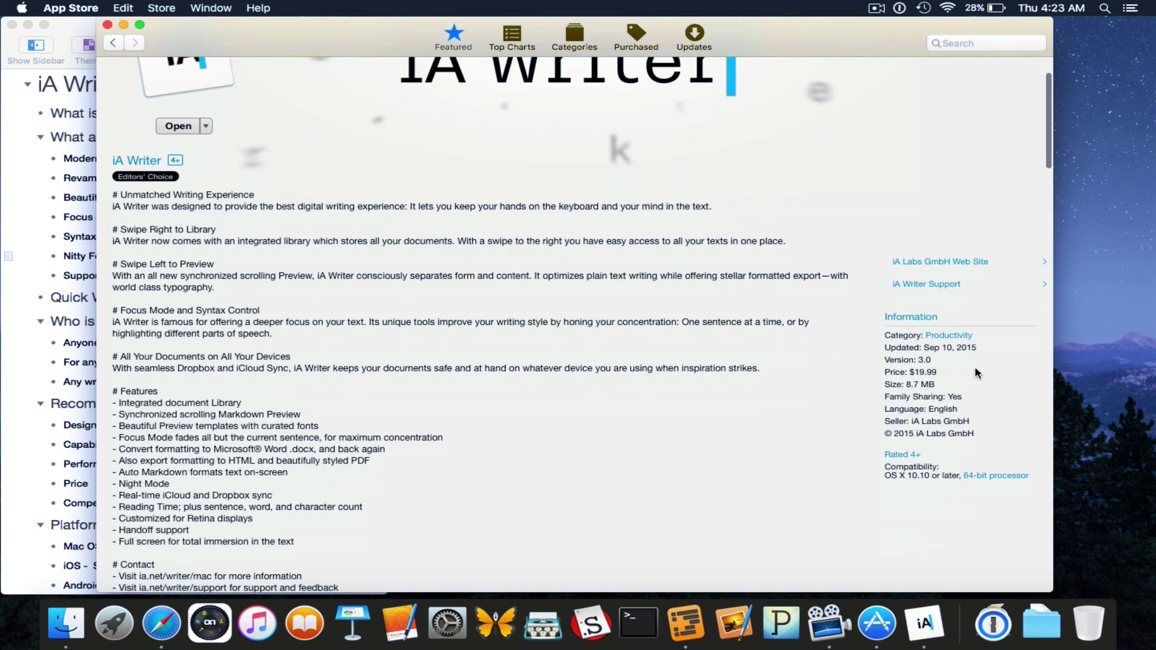
scroll(369, 261, down, 2)
scroll(369, 262, down, 2)
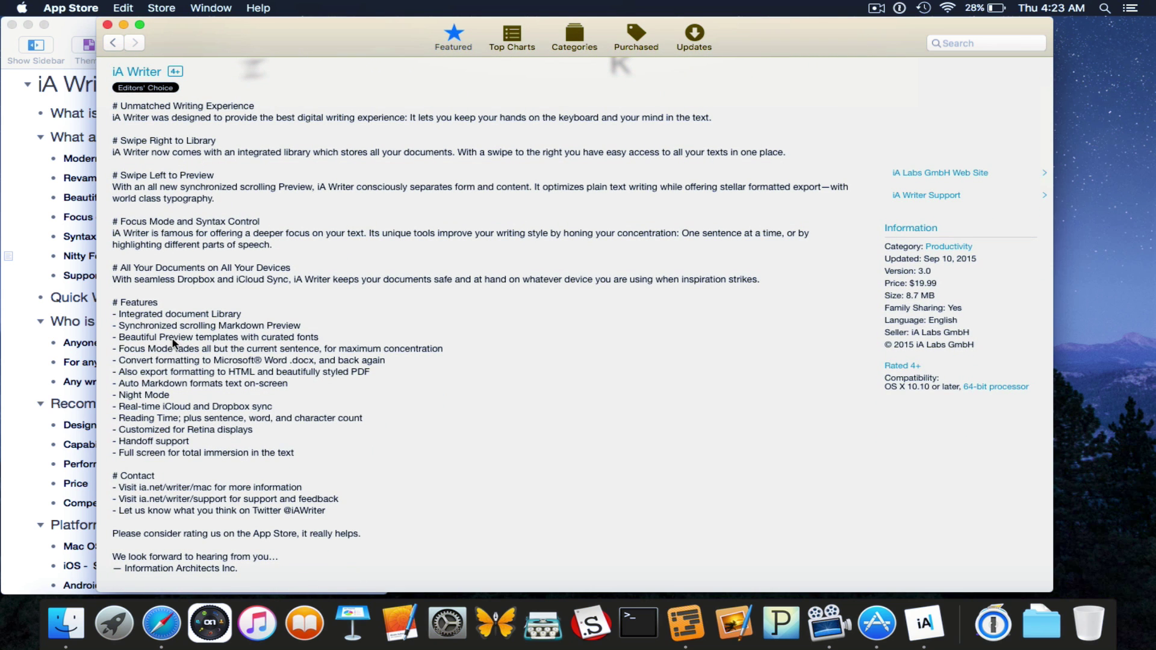
scroll(170, 358, down, 5)
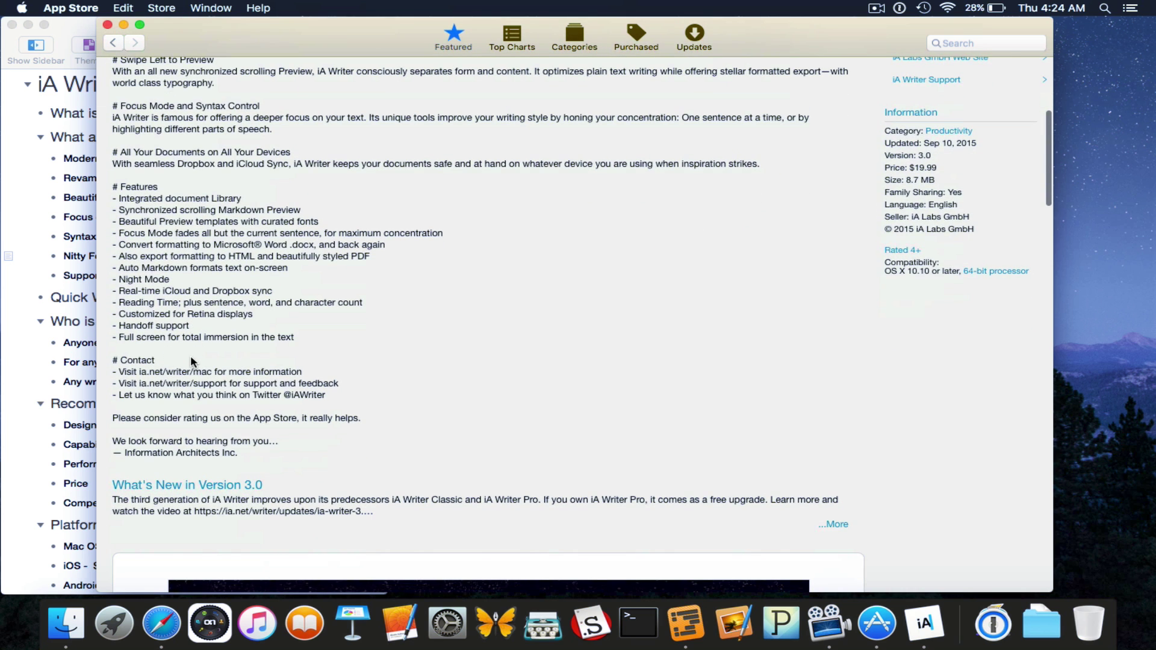
scroll(182, 258, down, 4)
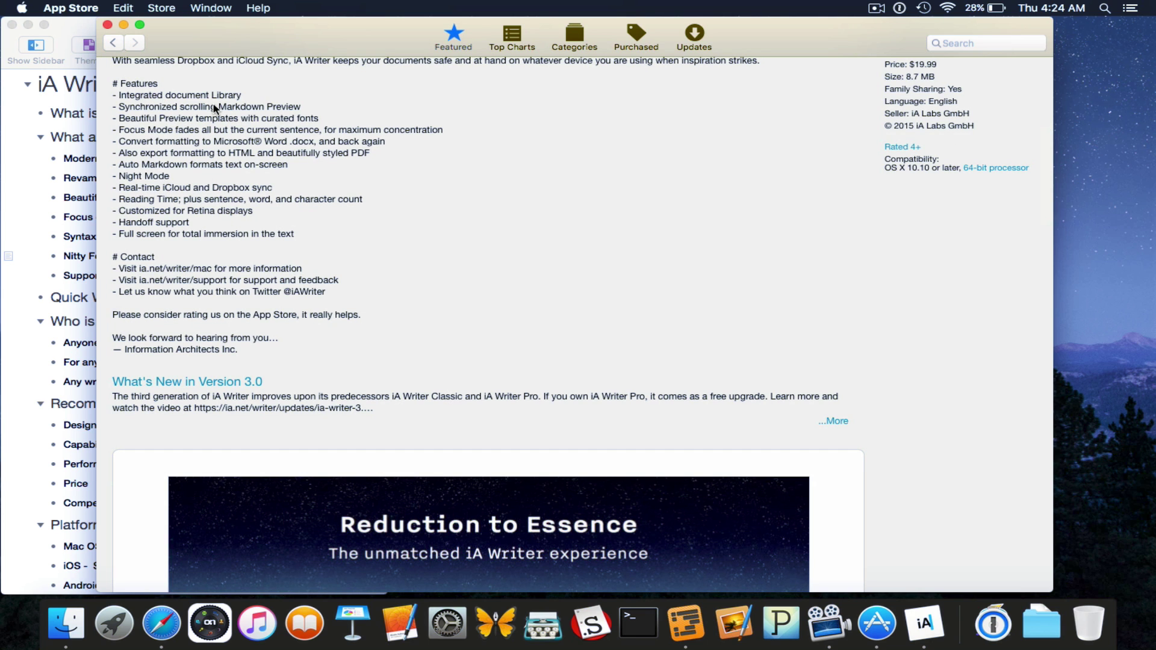
scroll(214, 166, down, 5)
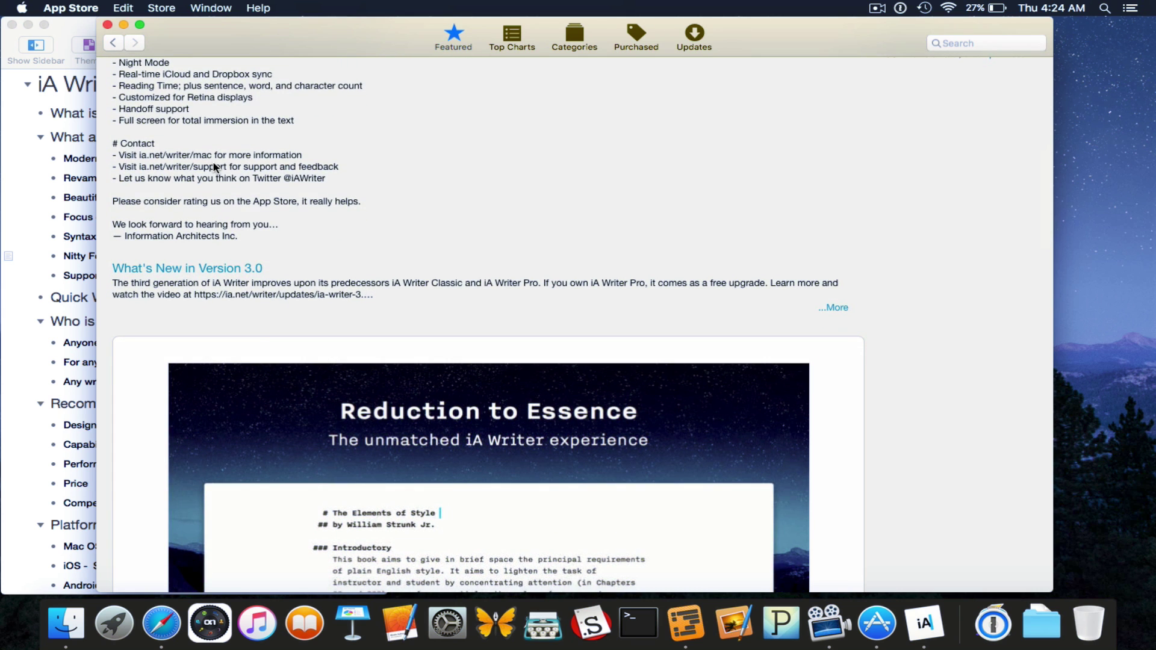
scroll(214, 167, down, 6)
scroll(214, 167, down, 4)
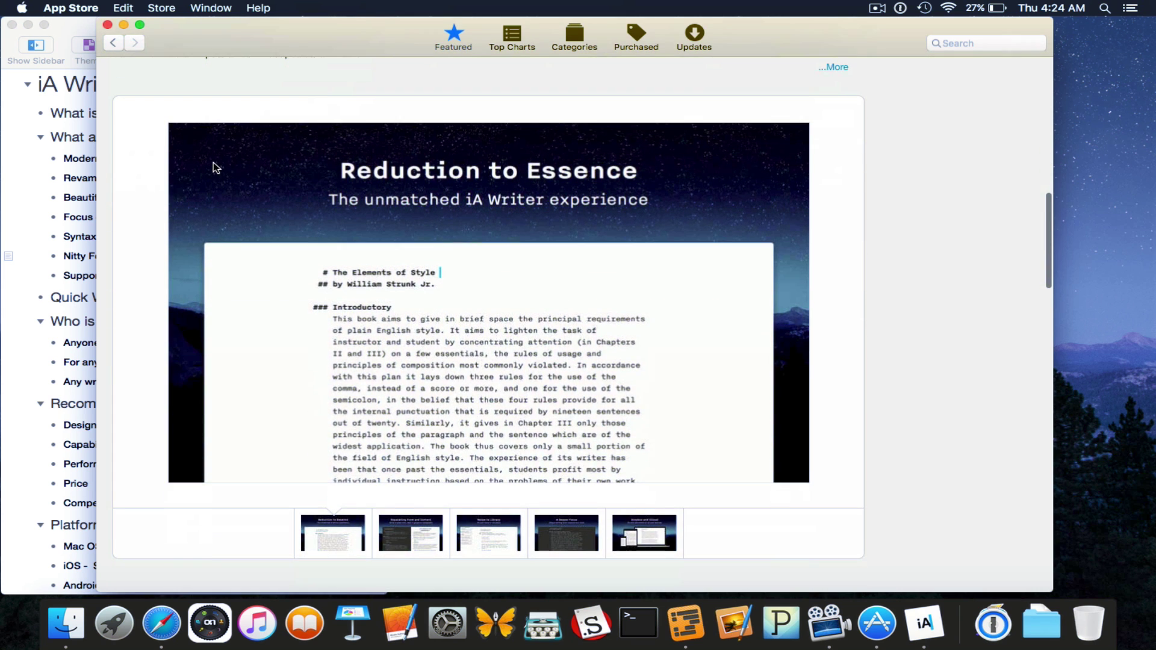
scroll(215, 167, up, 12)
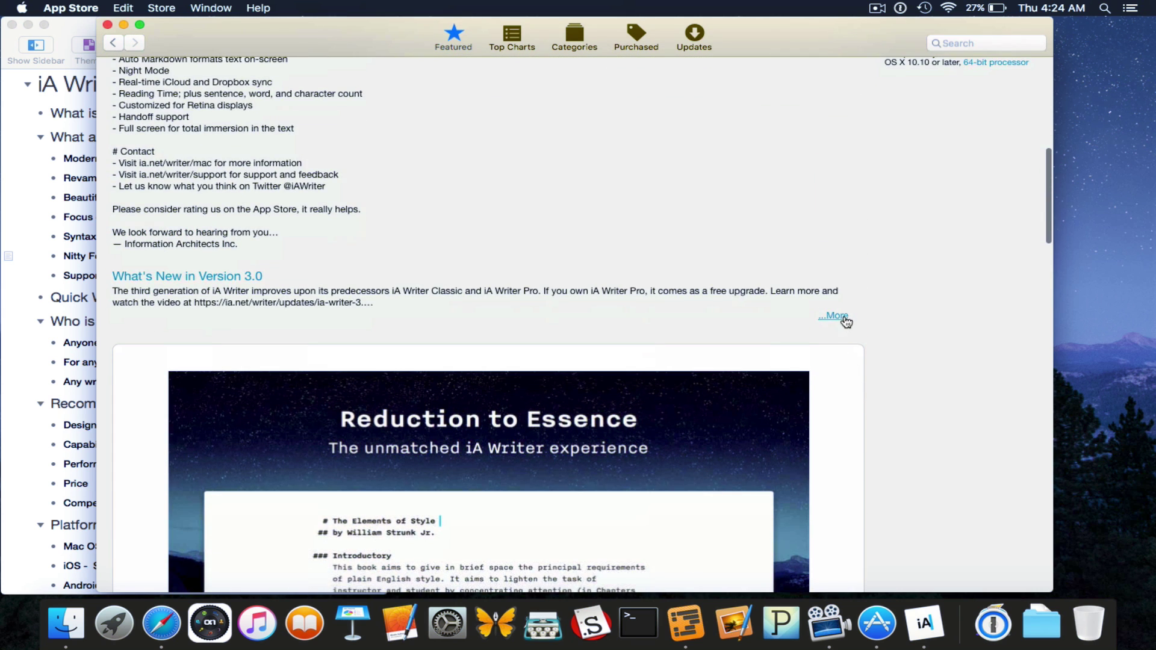
Step: Expand the full What's New in Version 3.0 release notes and read through them
click(840, 322)
scroll(662, 379, down, 7)
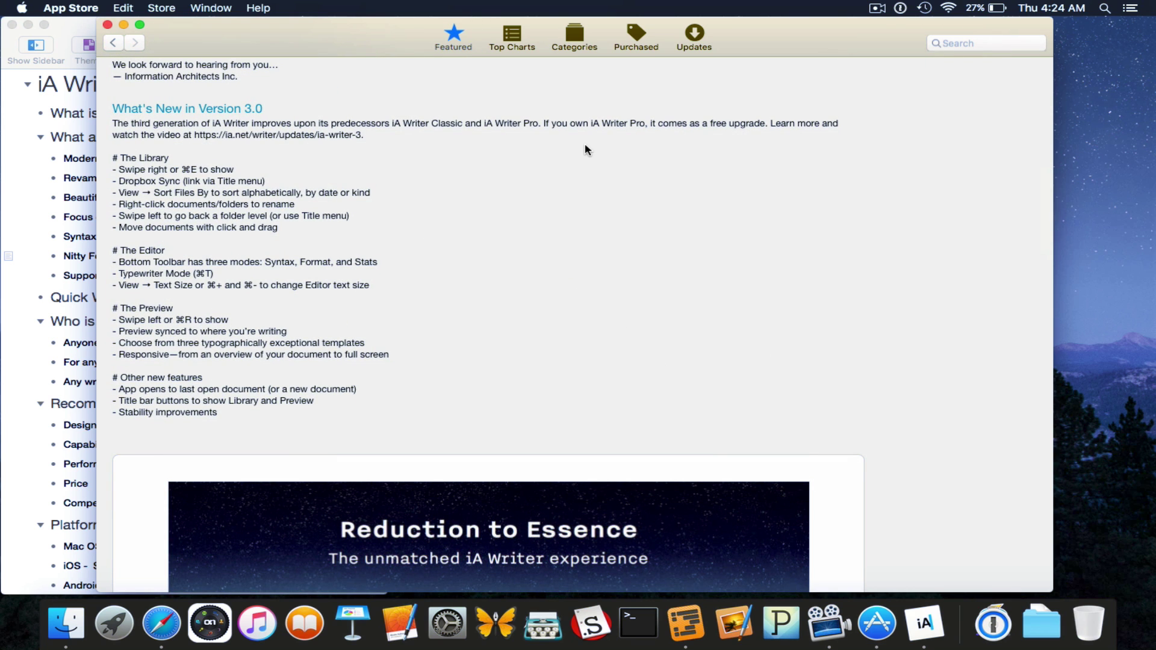
scroll(587, 150, down, 2)
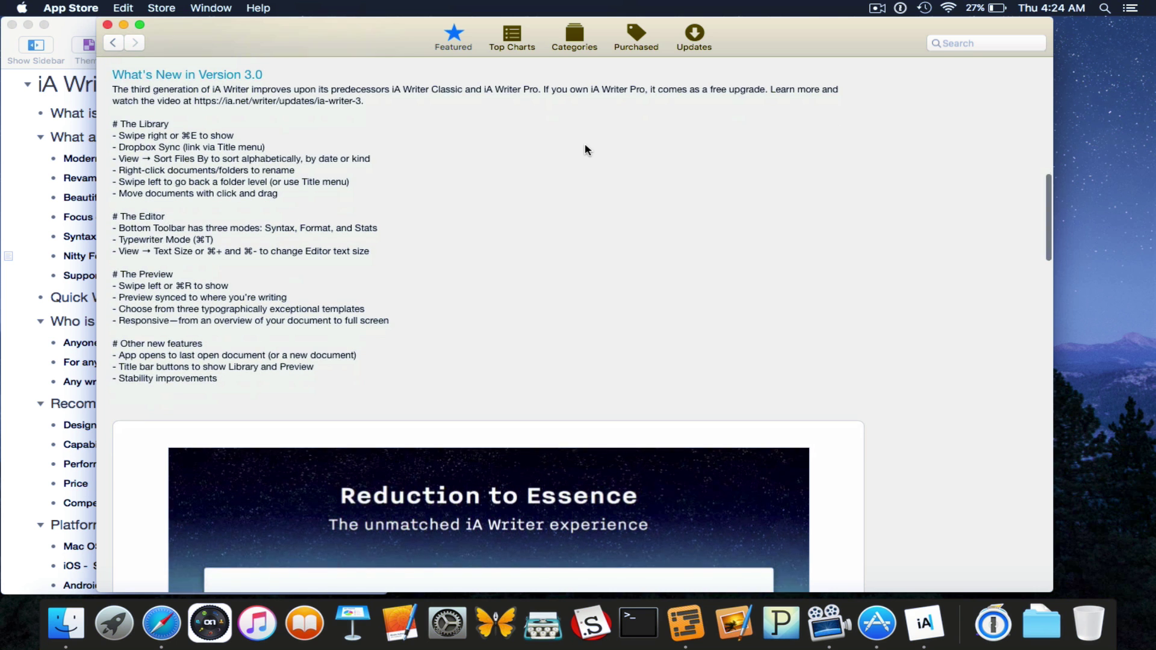
scroll(587, 150, down, 12)
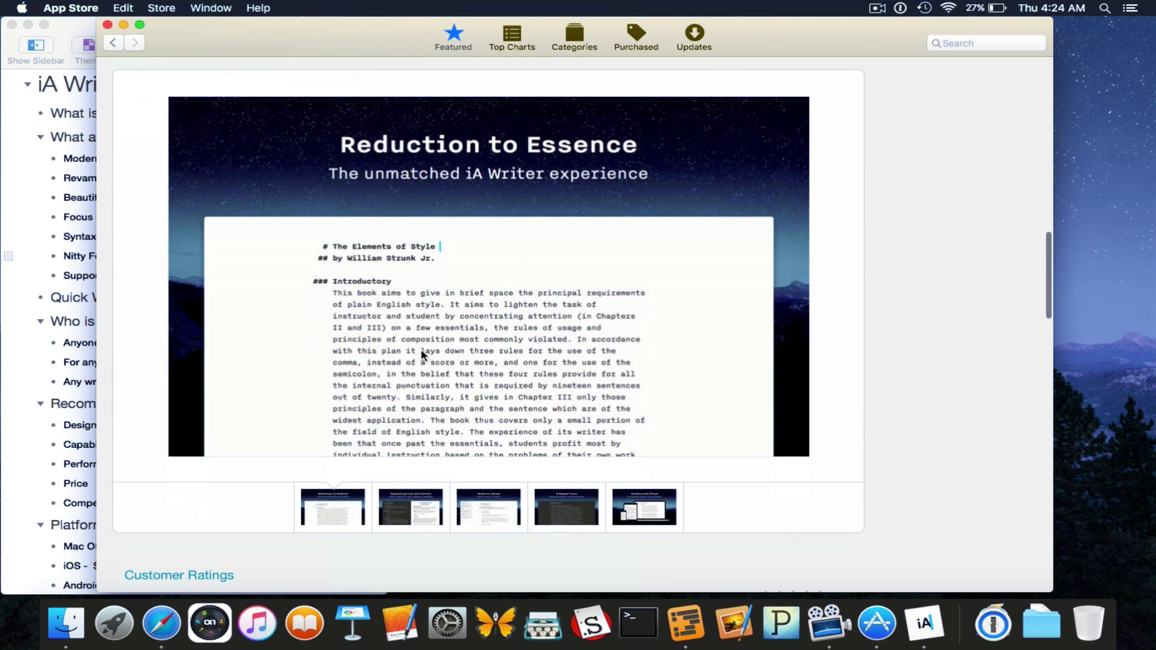
Step: View the Separating Form and Content, A Deeper Focus and fifth app screenshots
click(425, 511)
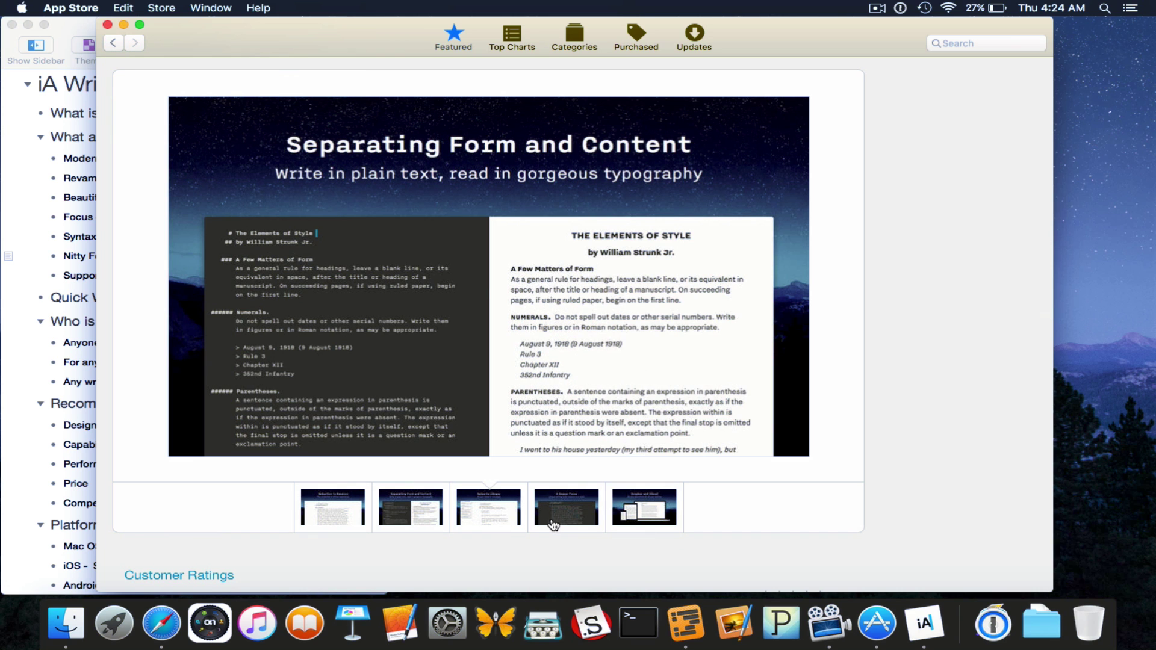
click(557, 526)
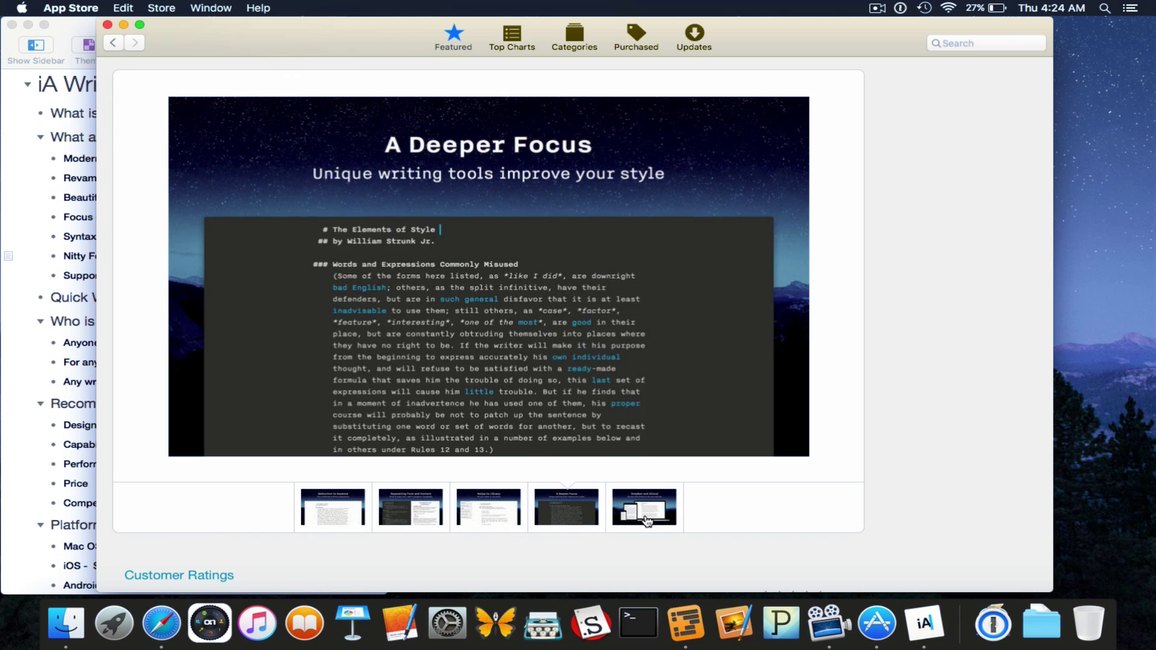
click(647, 521)
Step: Scroll through the iA Writer page, then quit the App Store
scroll(536, 455, down, 5)
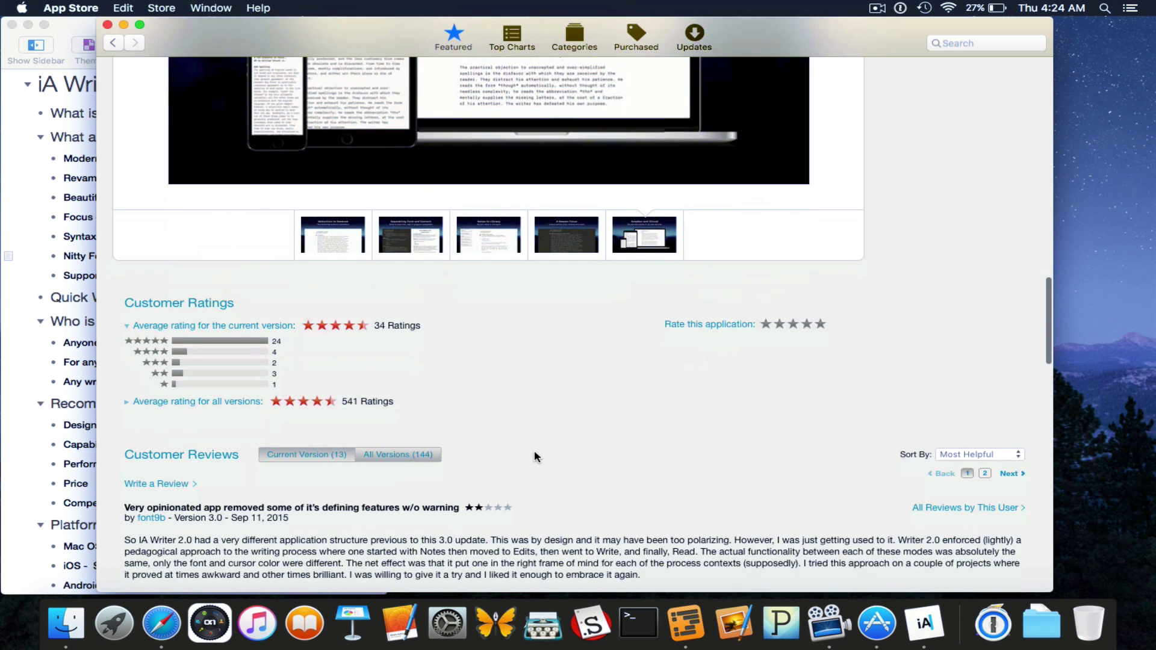
scroll(536, 455, down, 5)
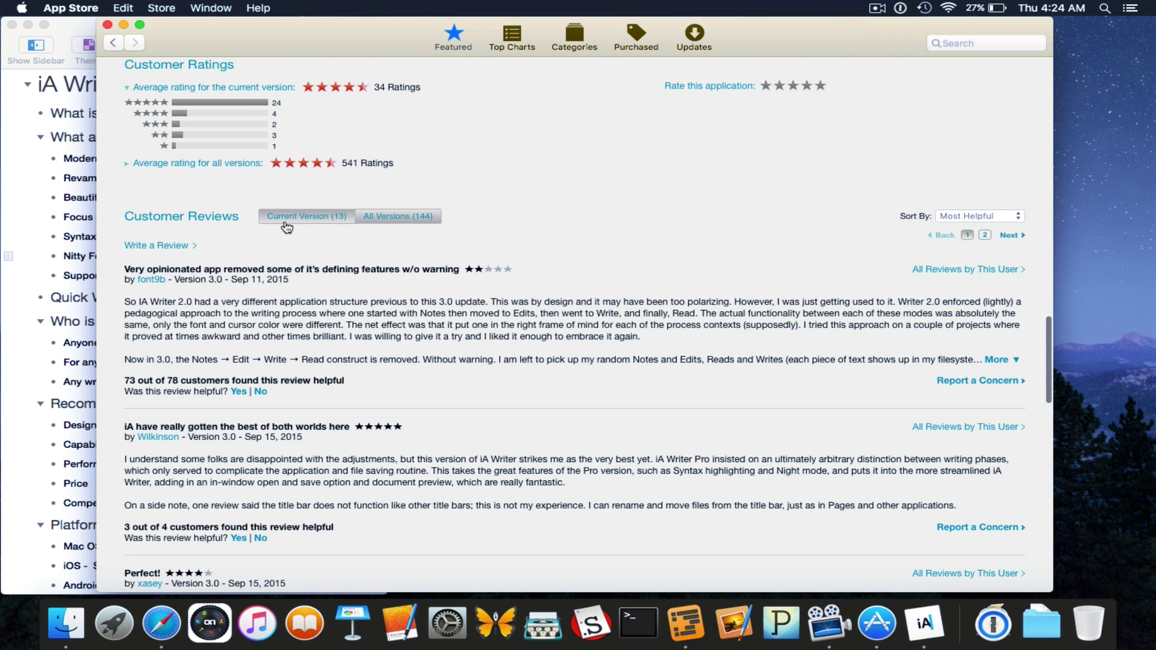
scroll(274, 360, up, 10)
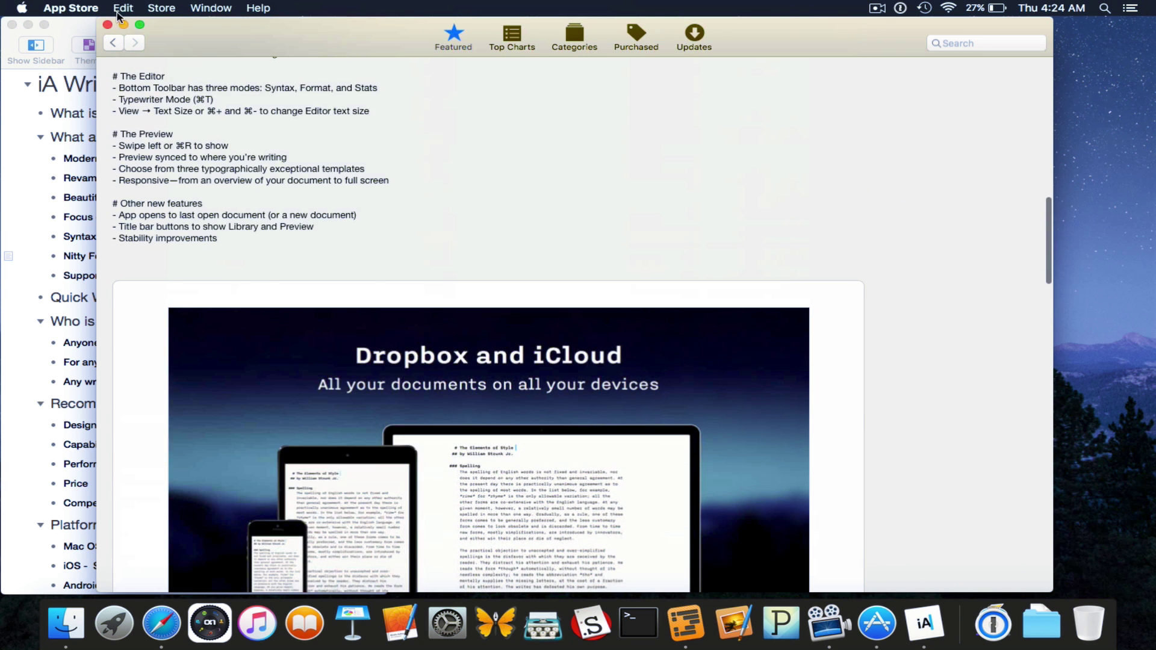
key(super+q)
click(107, 25)
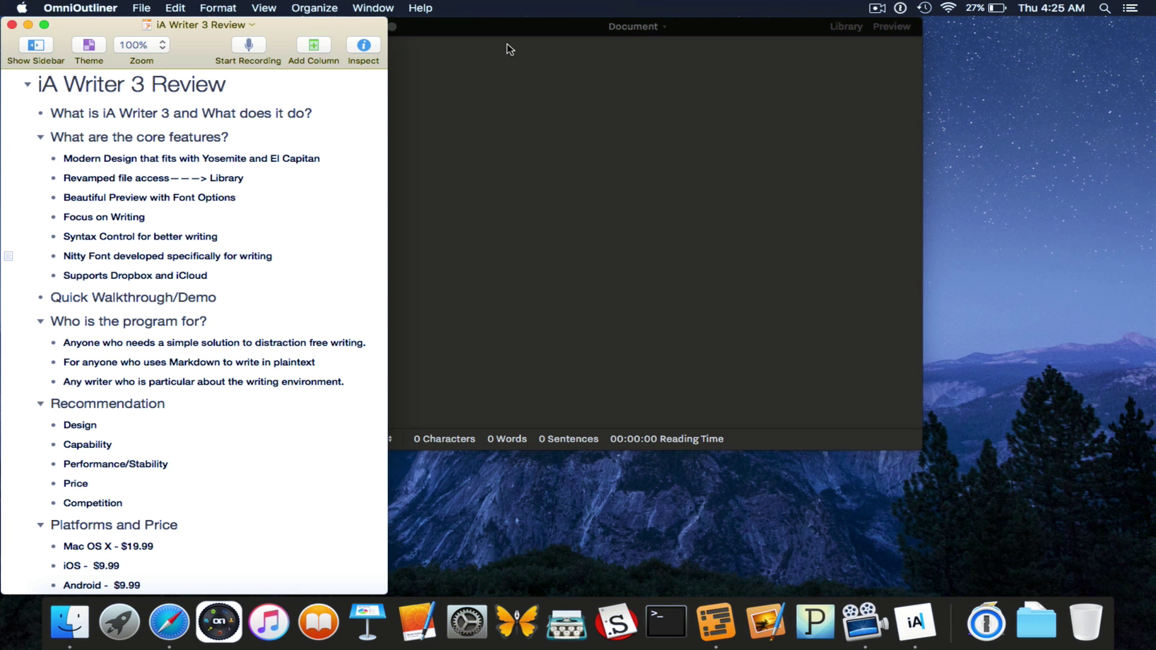
Step: Rename the empty document to 'Document 1', keeping its location as iA Writer — iCloud
click(503, 36)
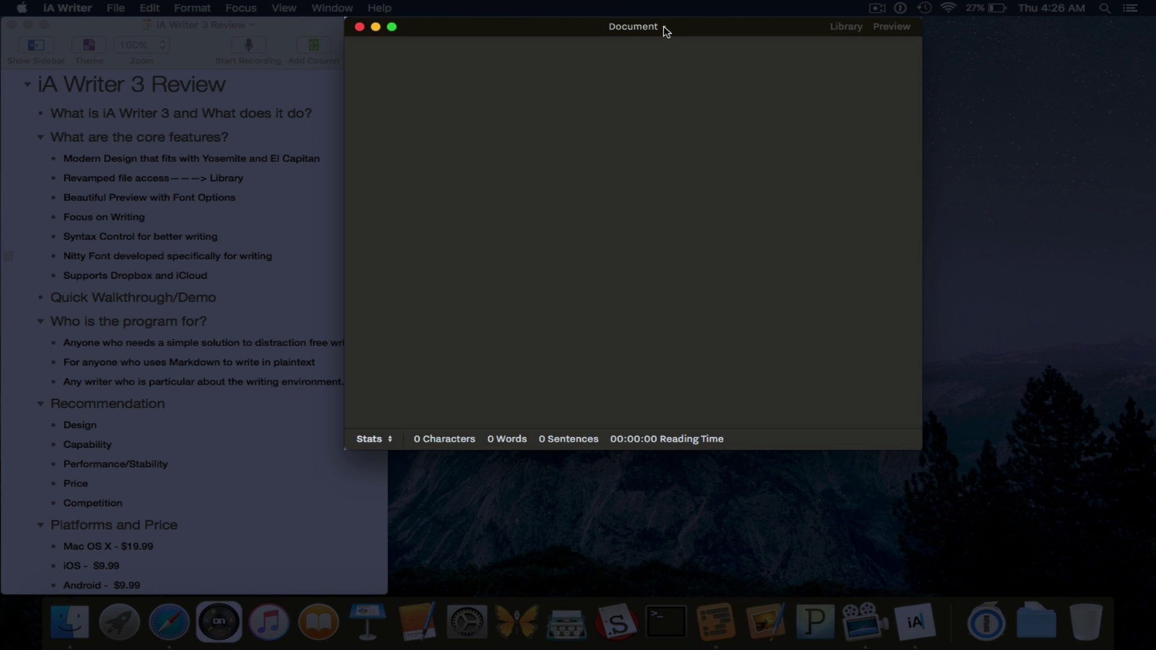
click(665, 31)
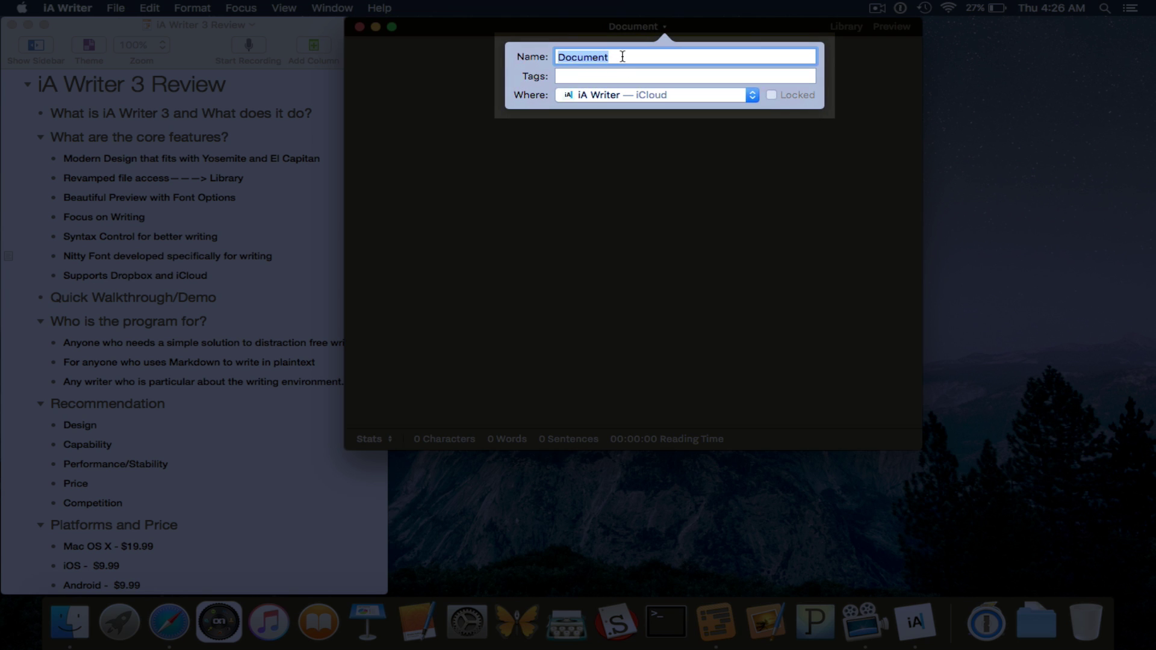
text(j)
text(Document 1)
click(667, 96)
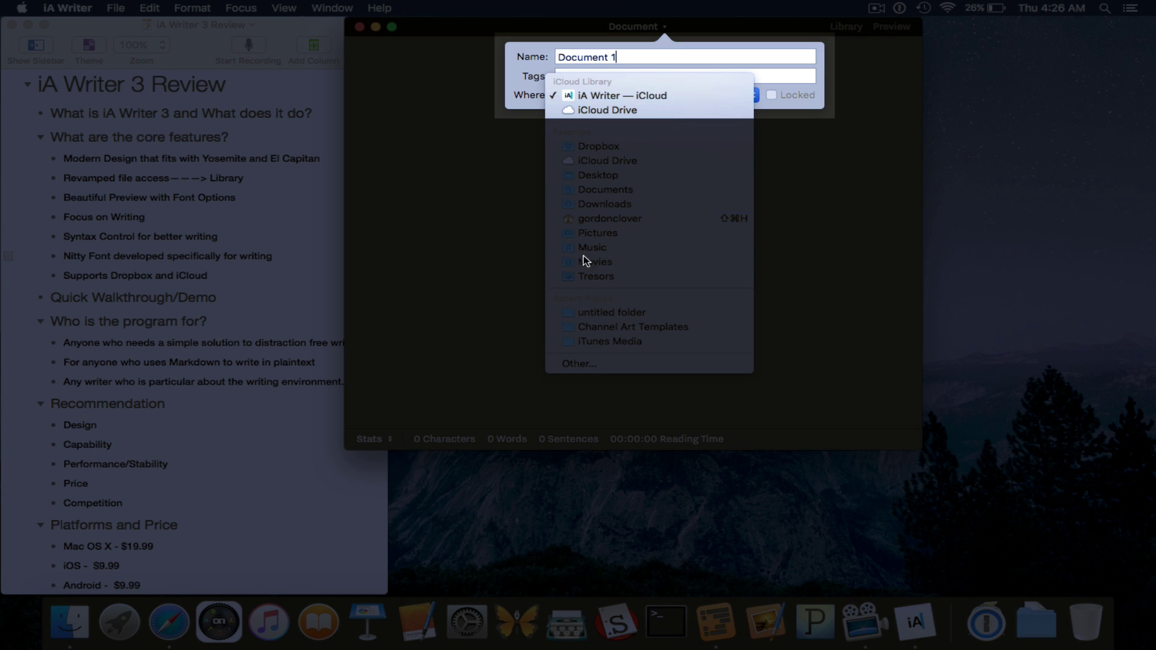
Step: Close the name popover, then toggle the document library and full preview on and off
click(489, 161)
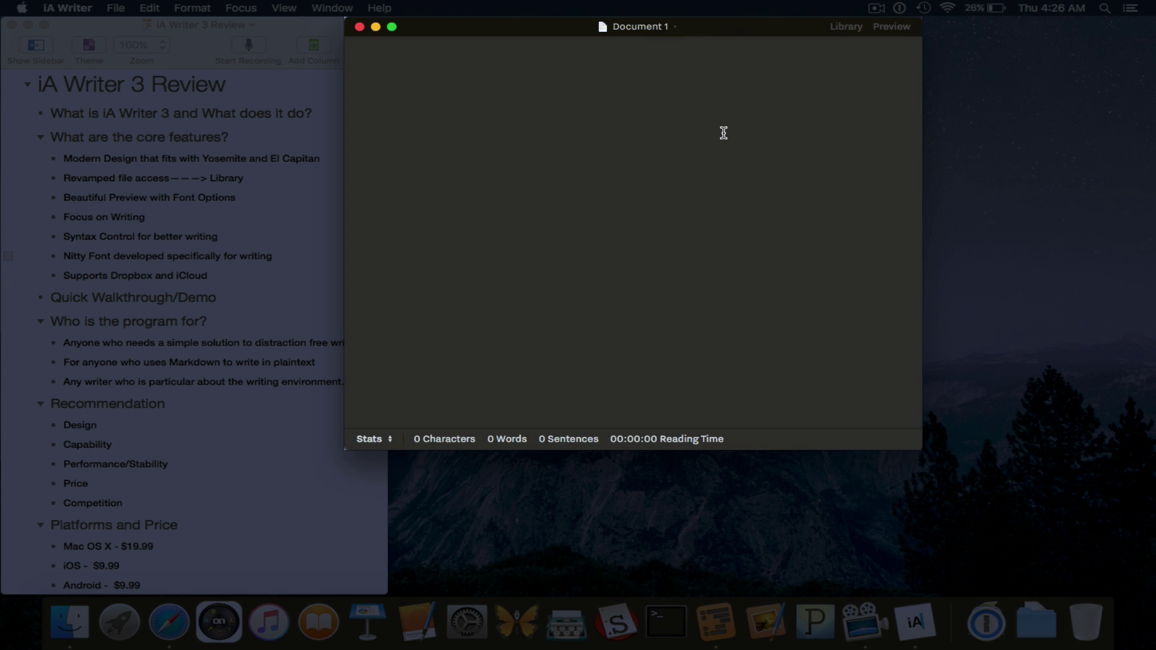
click(846, 26)
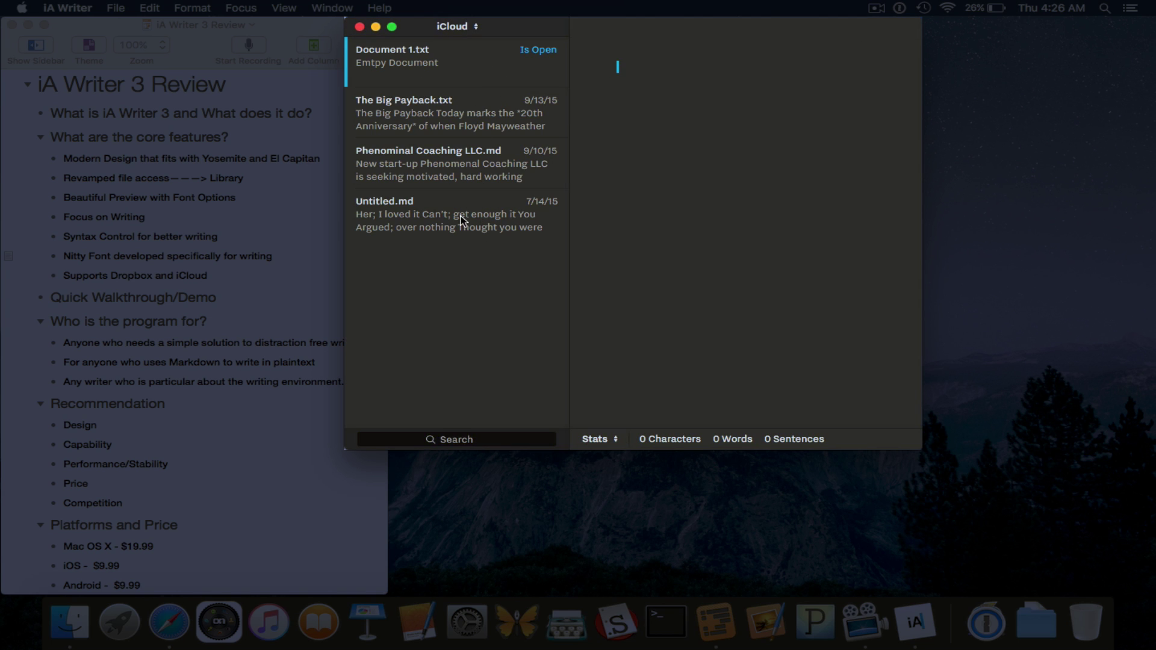
mouse_move(702, 36)
click(847, 26)
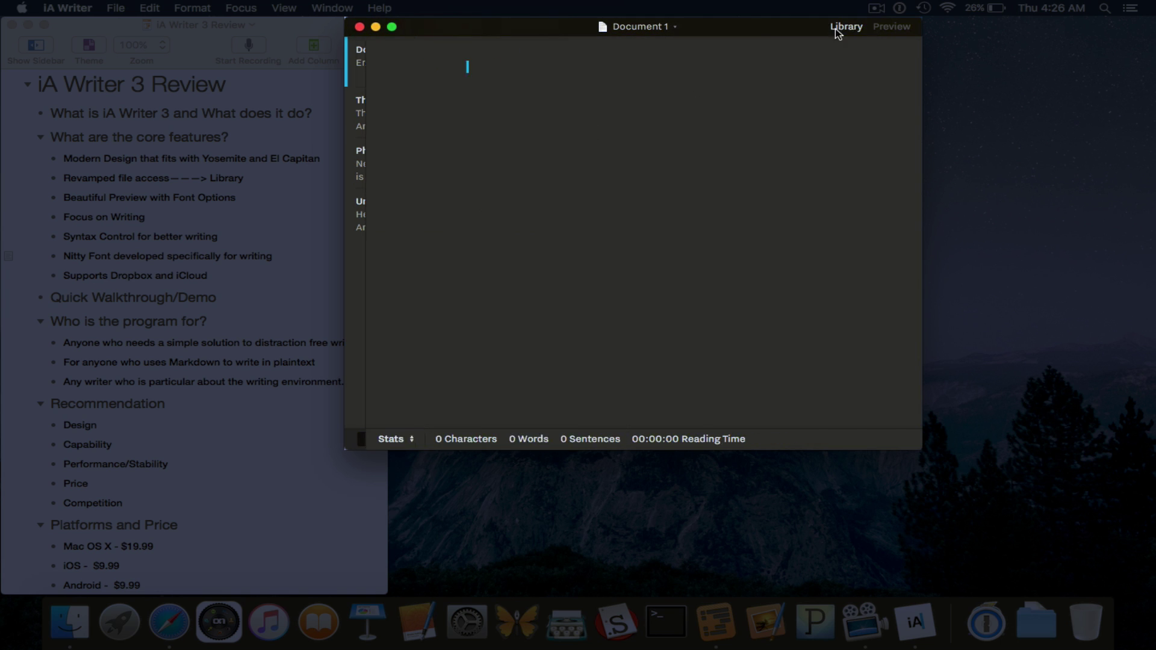
scroll(361, 129, left, 3)
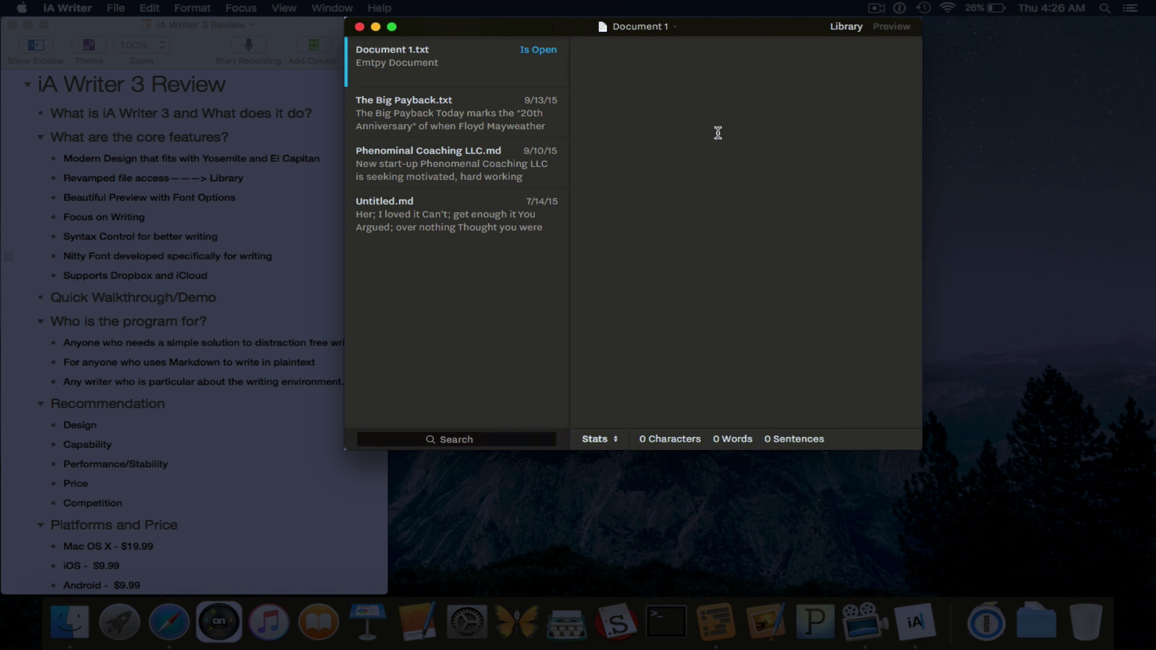
scroll(717, 133, right, 3)
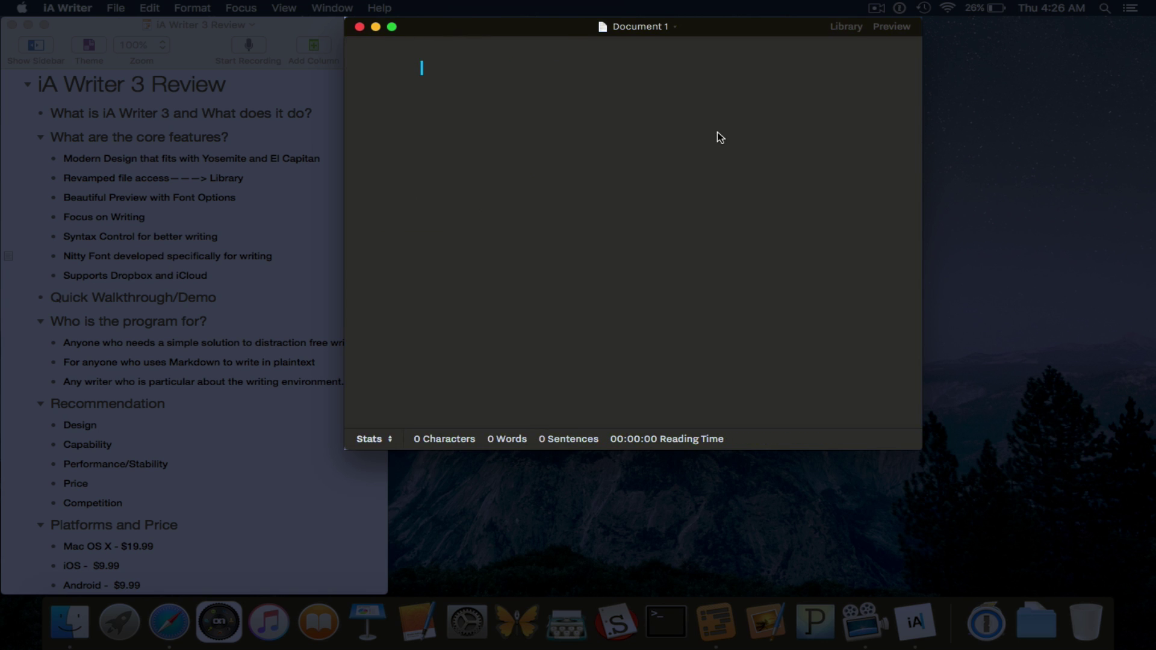
click(893, 27)
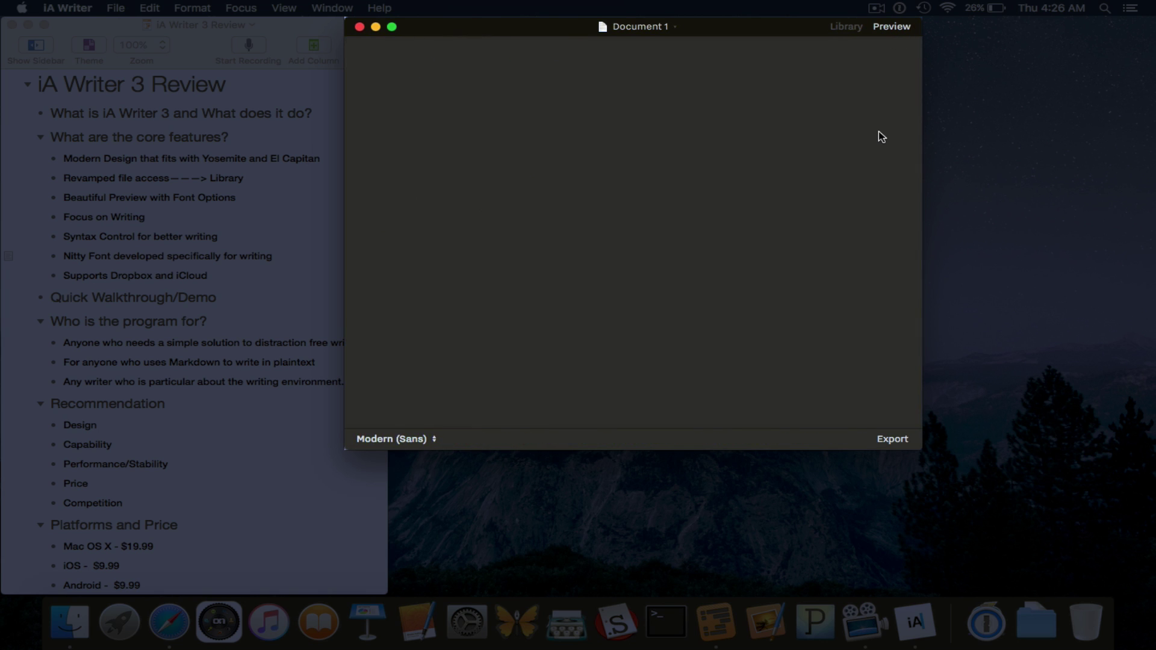
scroll(879, 131, left, 3)
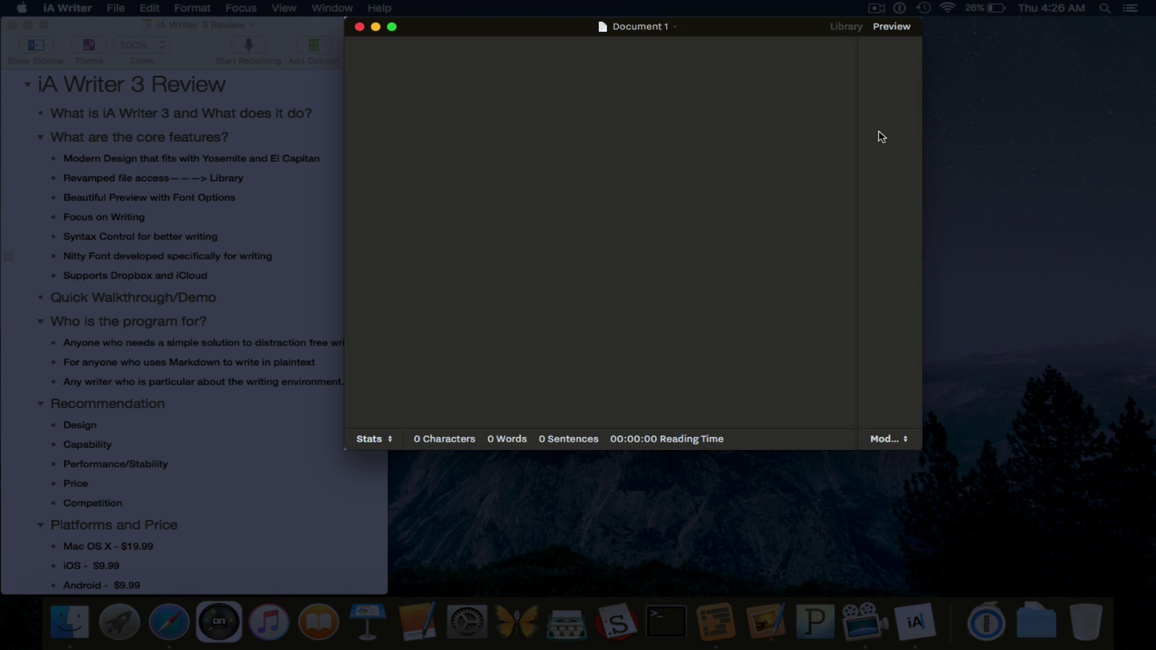
click(894, 27)
scroll(630, 52, left, 3)
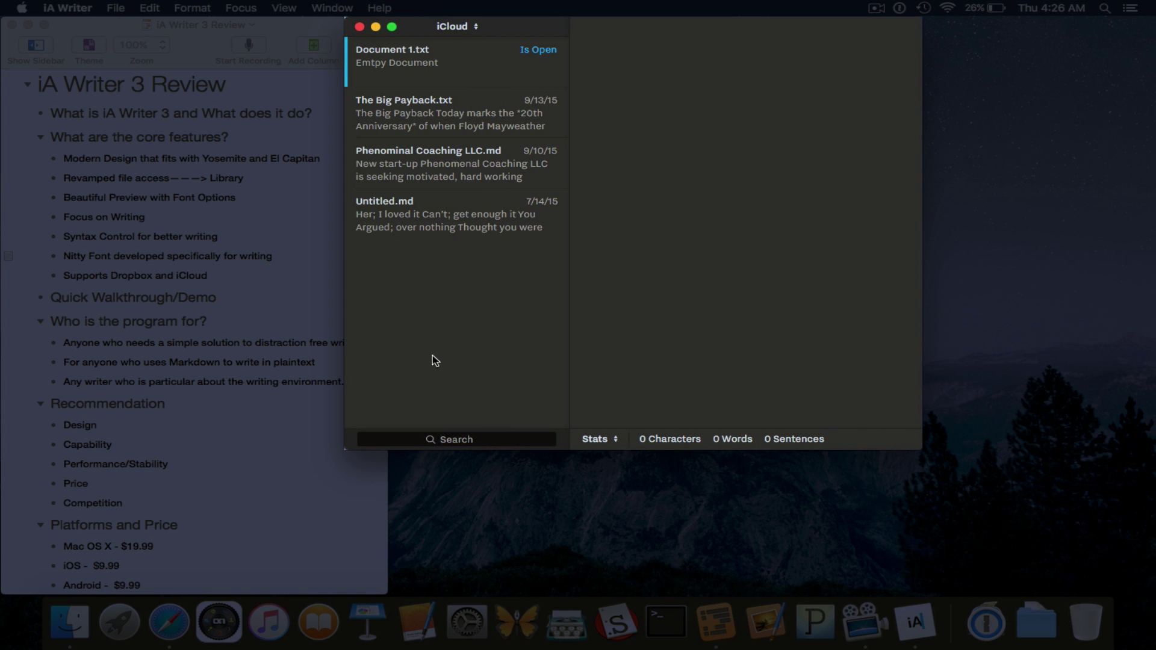
Step: Try a library search for 'creat', check storage locations, then open Document 1.txt
click(435, 439)
text(c)
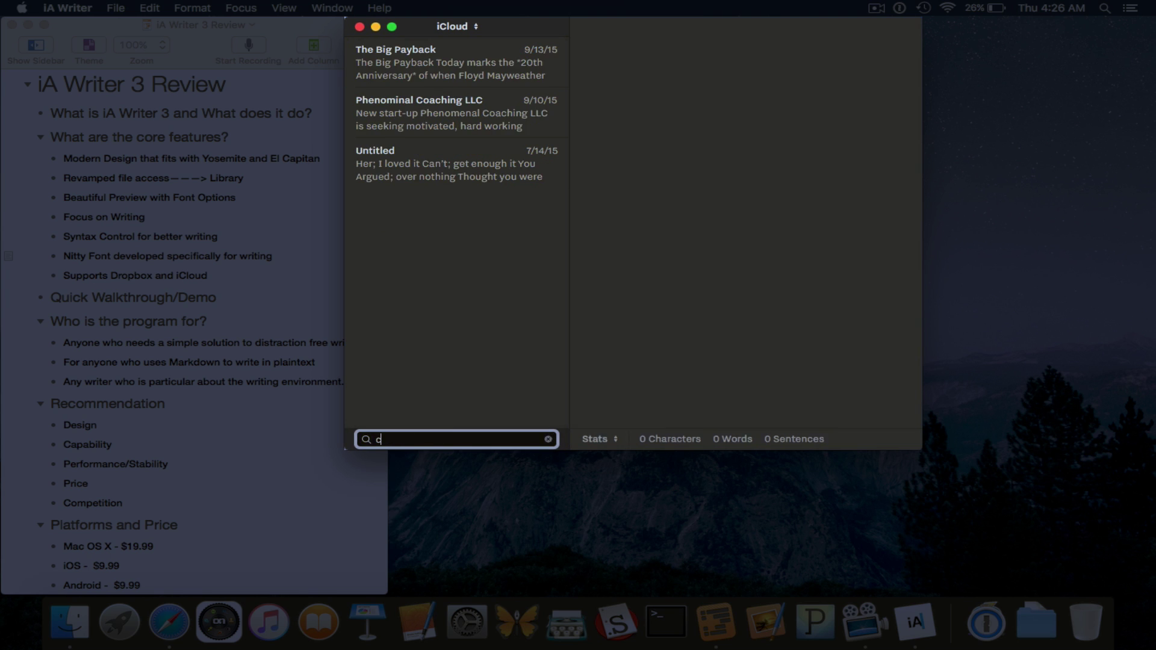
text(reat)
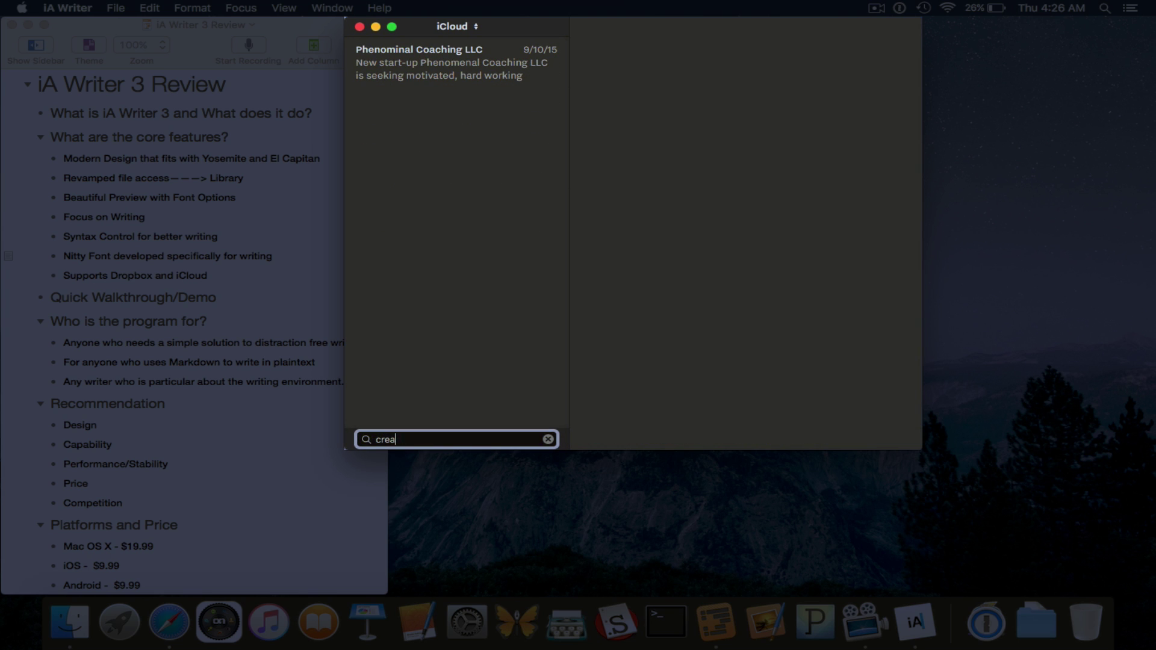
key(BackSpace)
key(BackSpace)
key(BackSpace)
key(BackSpace)
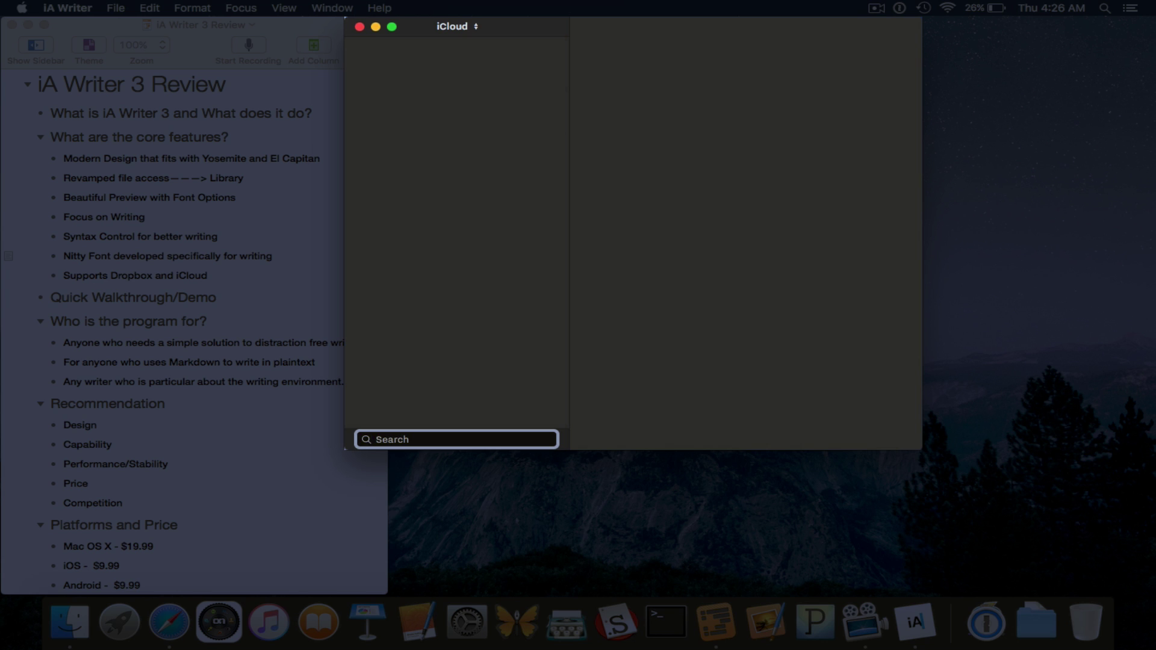
click(475, 27)
click(641, 43)
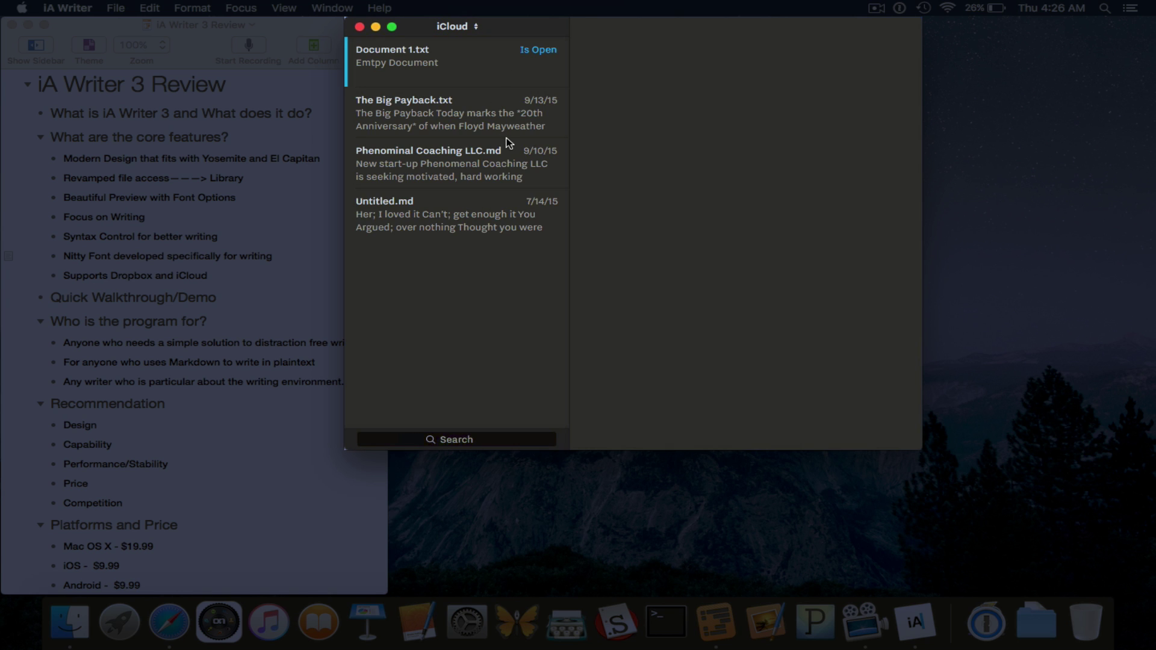
double_click(467, 62)
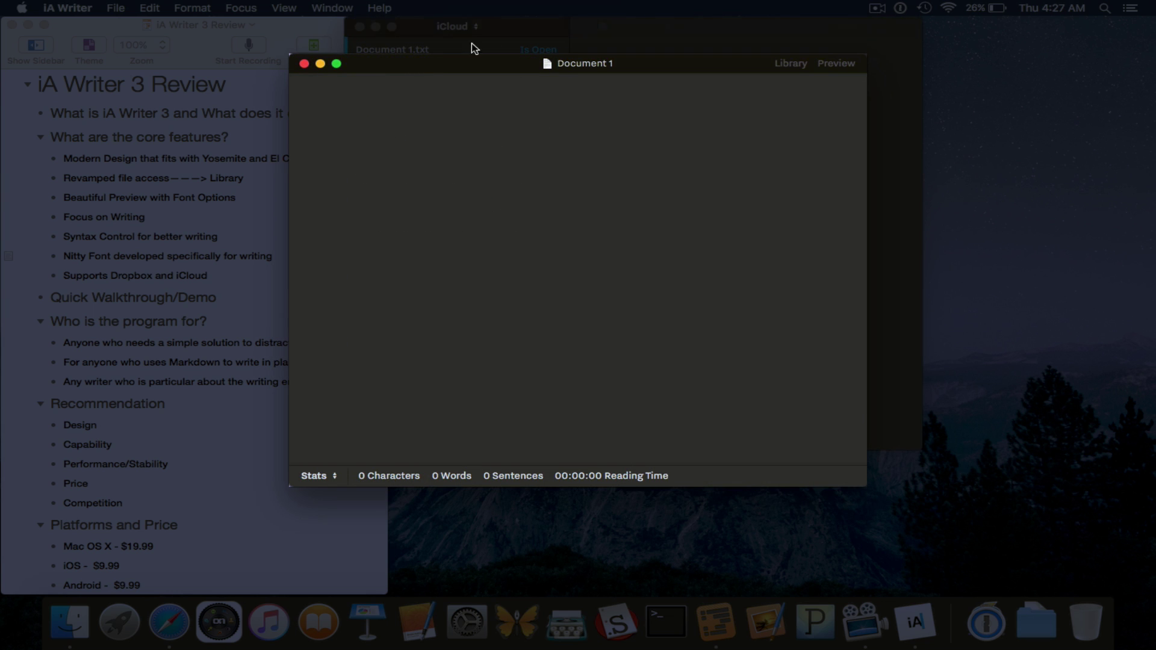
Step: Close the library window, move Document 1 higher, and show Format instead of Stats
click(360, 27)
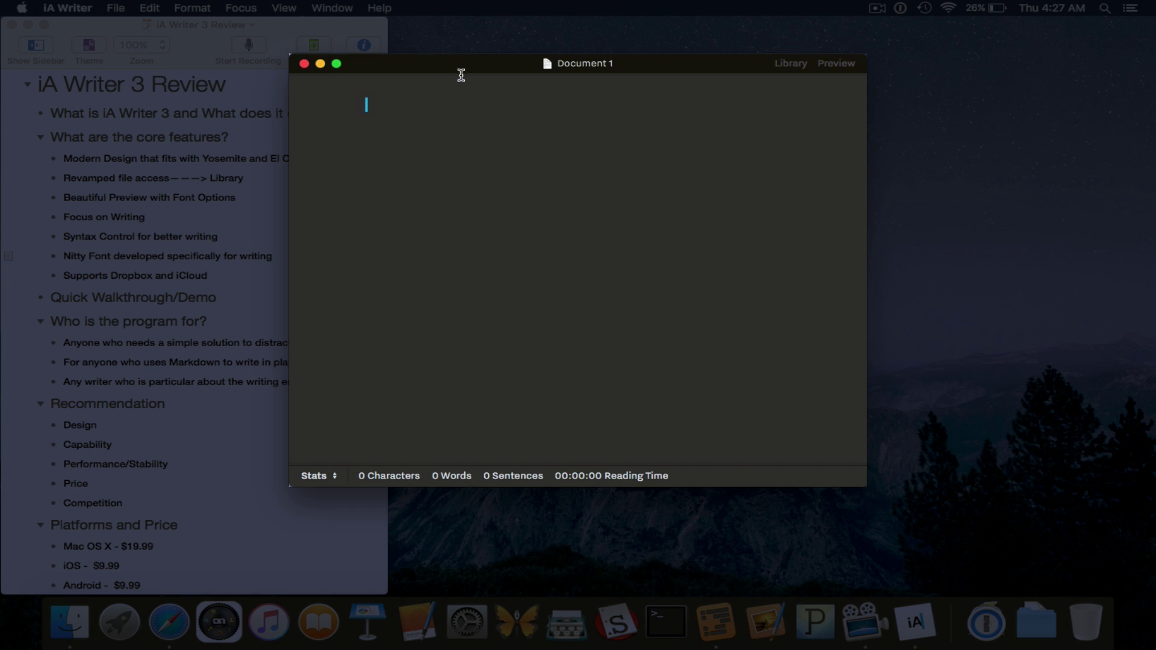
drag(477, 59, 490, 16)
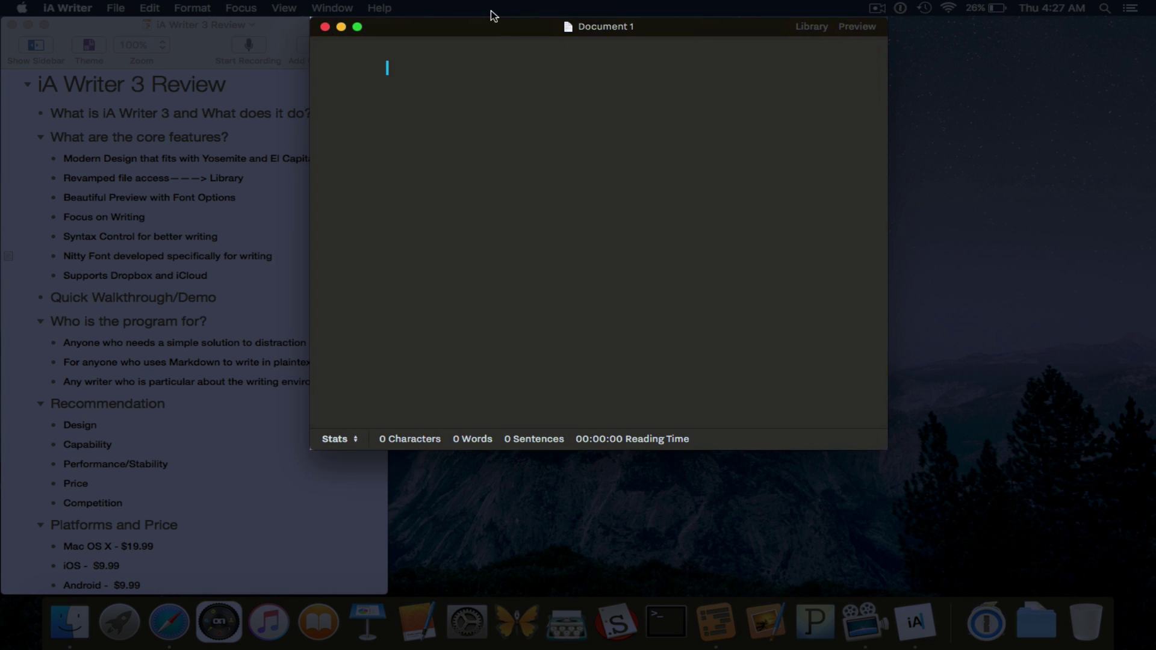
click(355, 442)
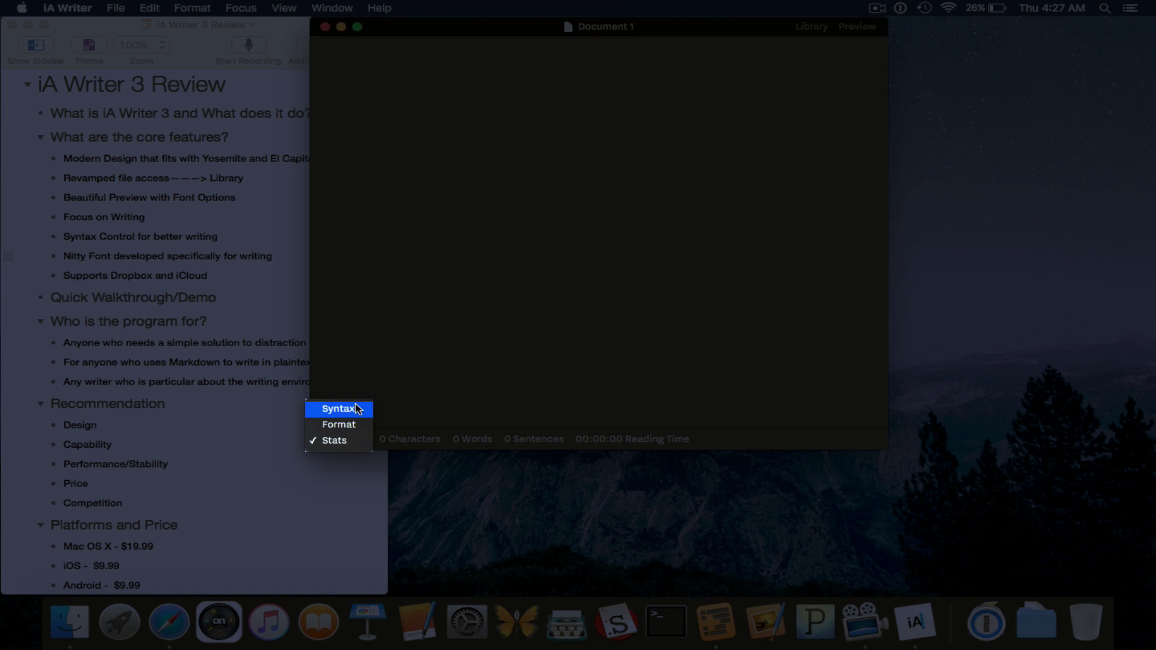
click(413, 394)
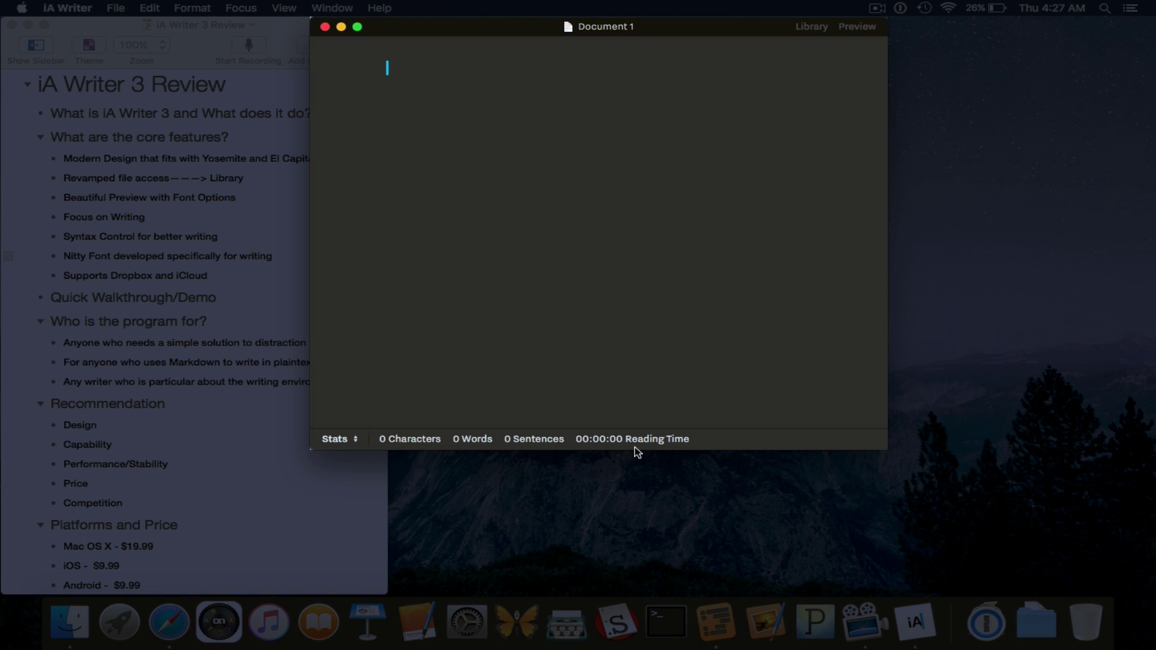
click(347, 440)
click(344, 425)
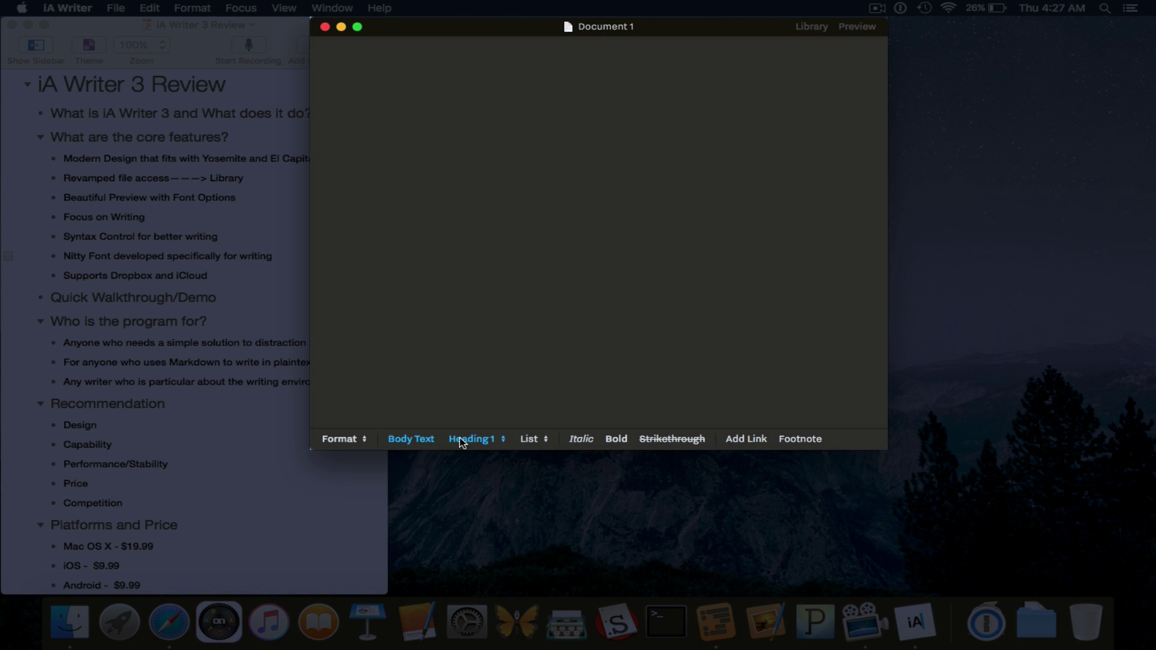
click(488, 443)
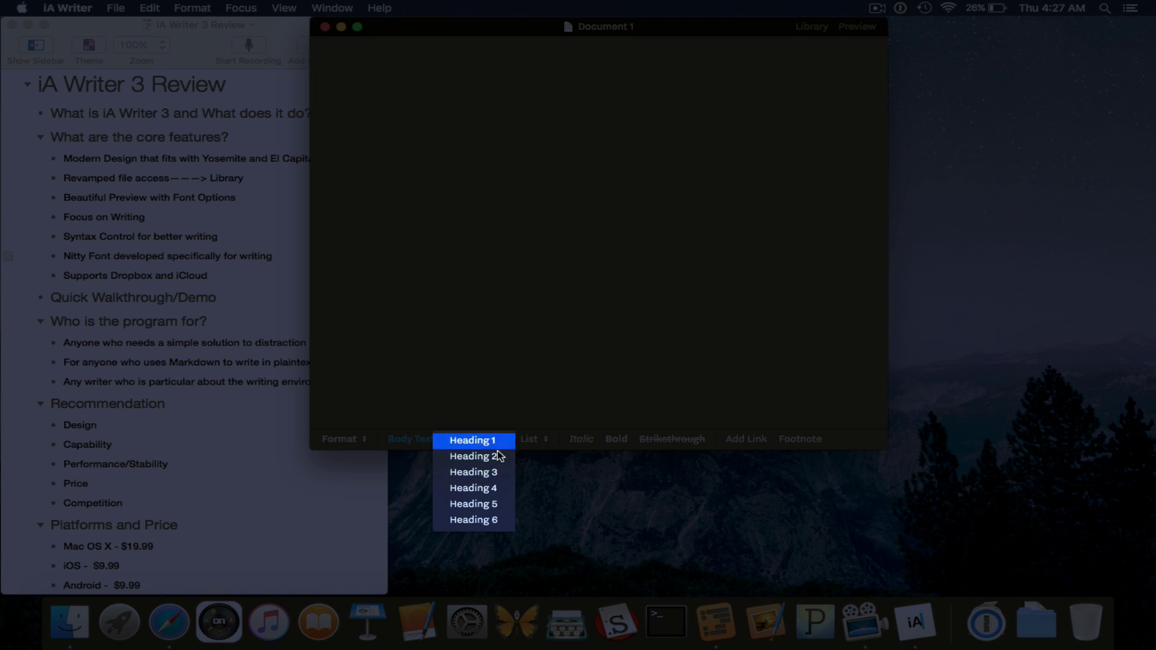
click(544, 440)
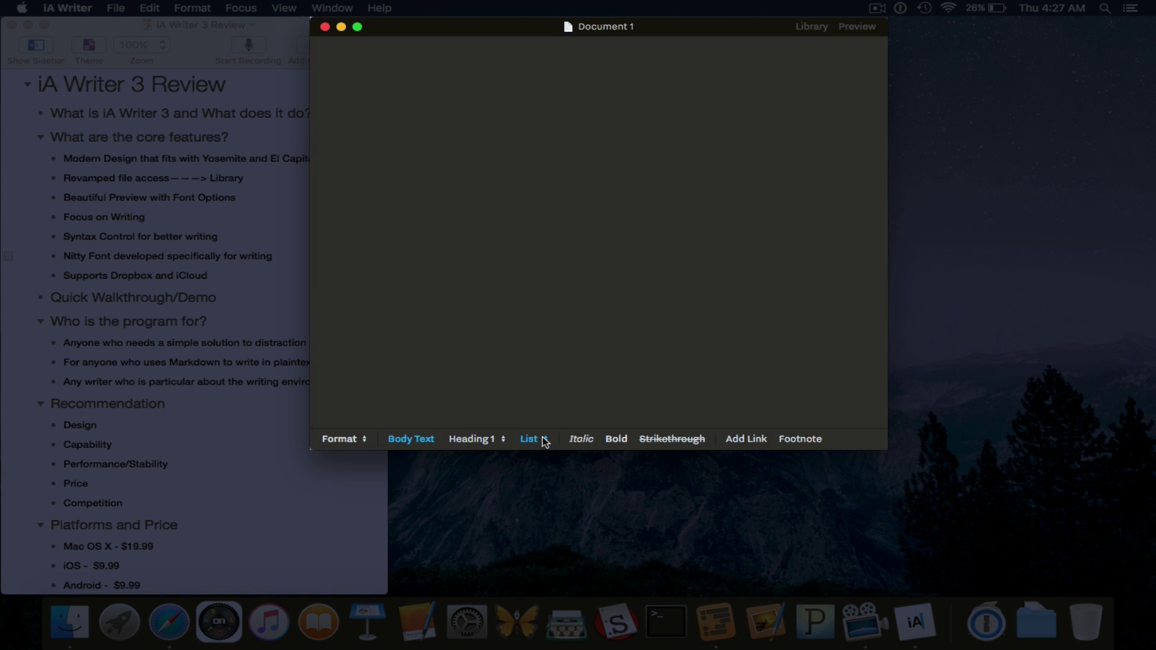
click(543, 443)
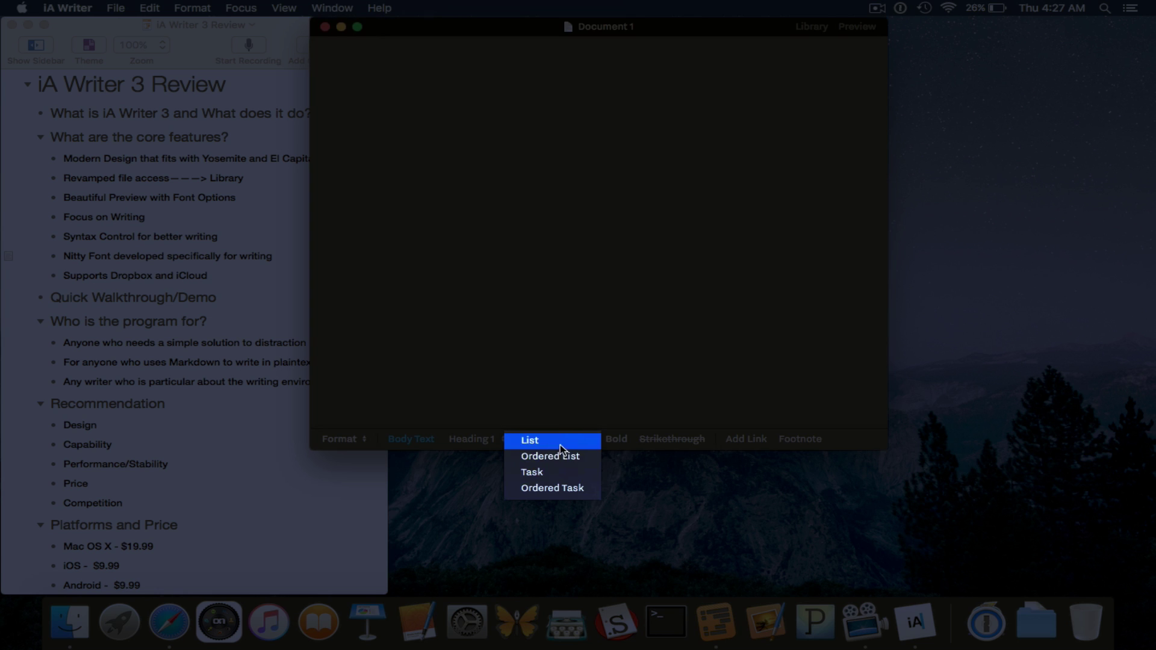
click(627, 388)
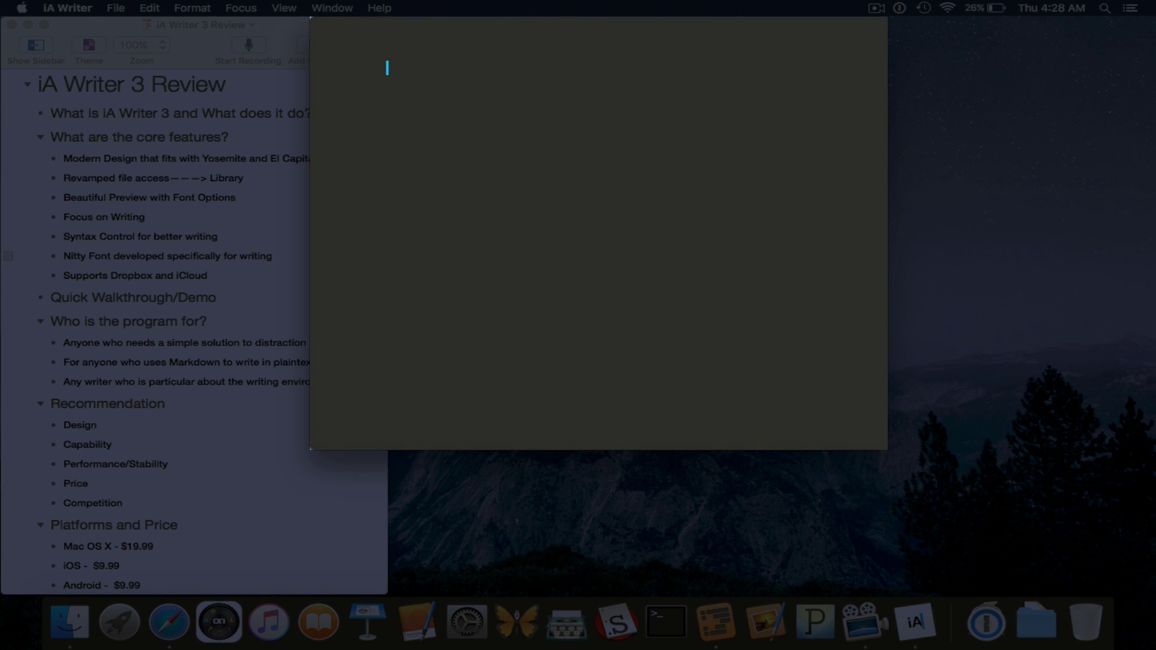
Step: Type 'What is iA Writer 3 and What does it do?', mark it with # heading markers, and start a new line
text(What is iA Writer 3 and What does )
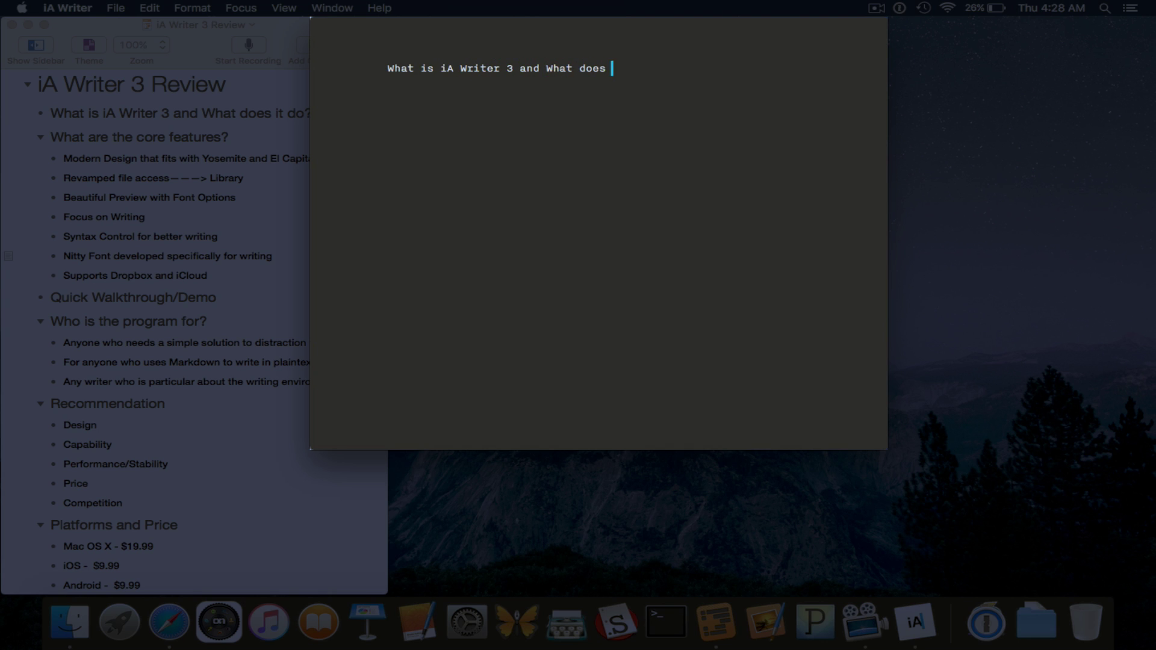
text(it do?)
click(381, 72)
text(#)
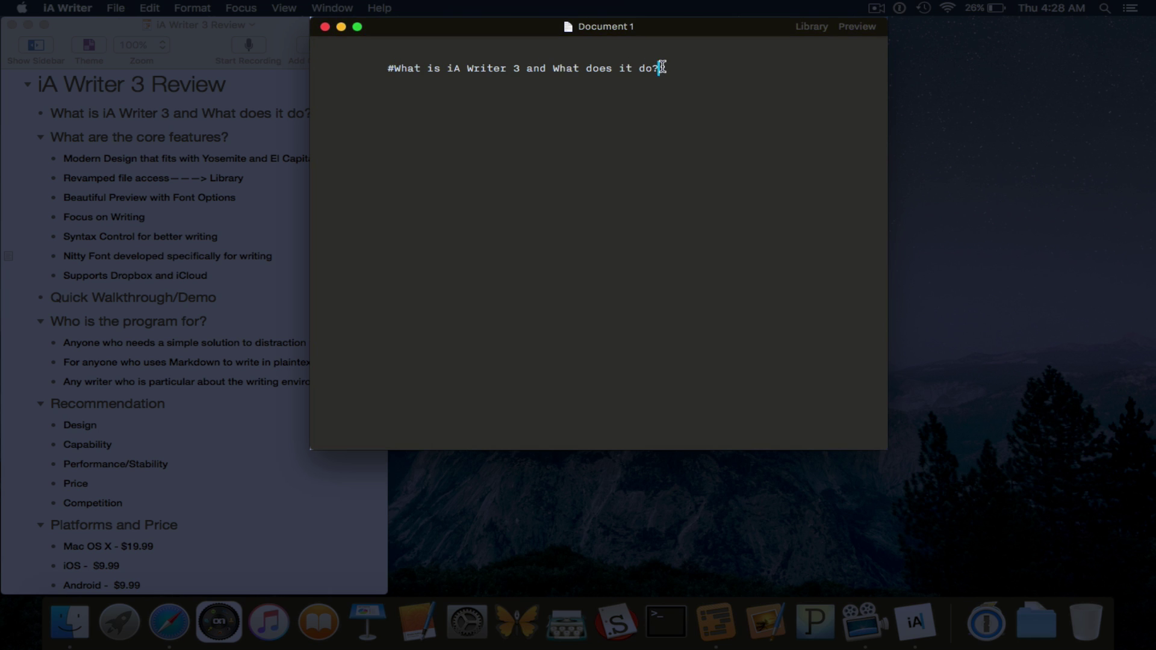
text(#)
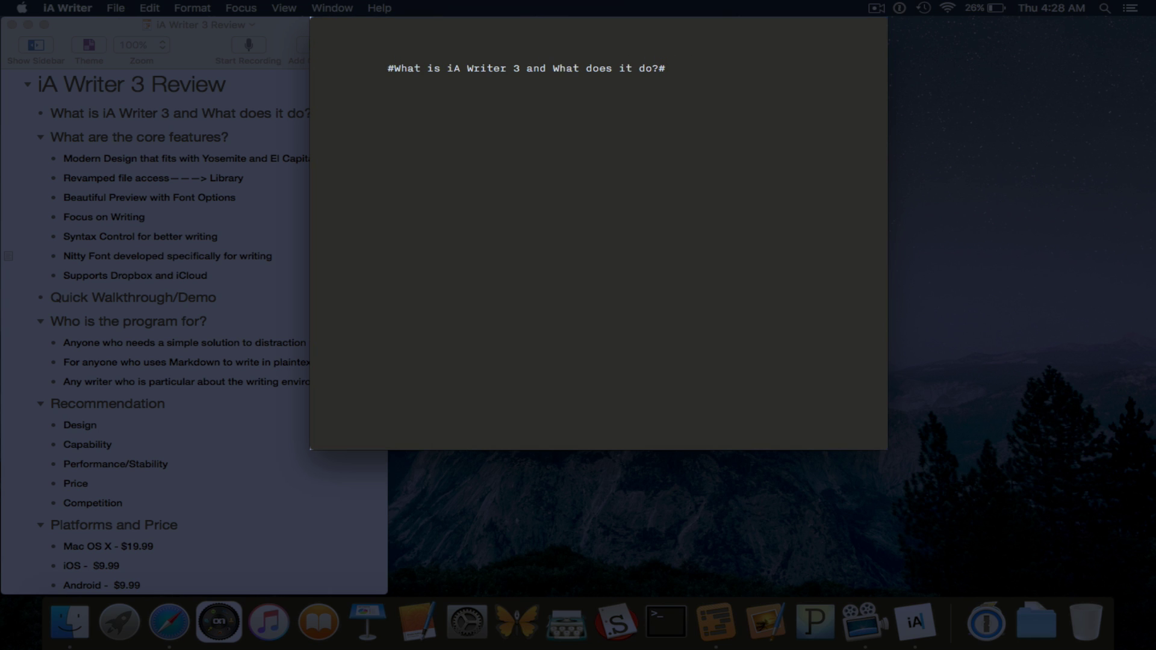
key(Return)
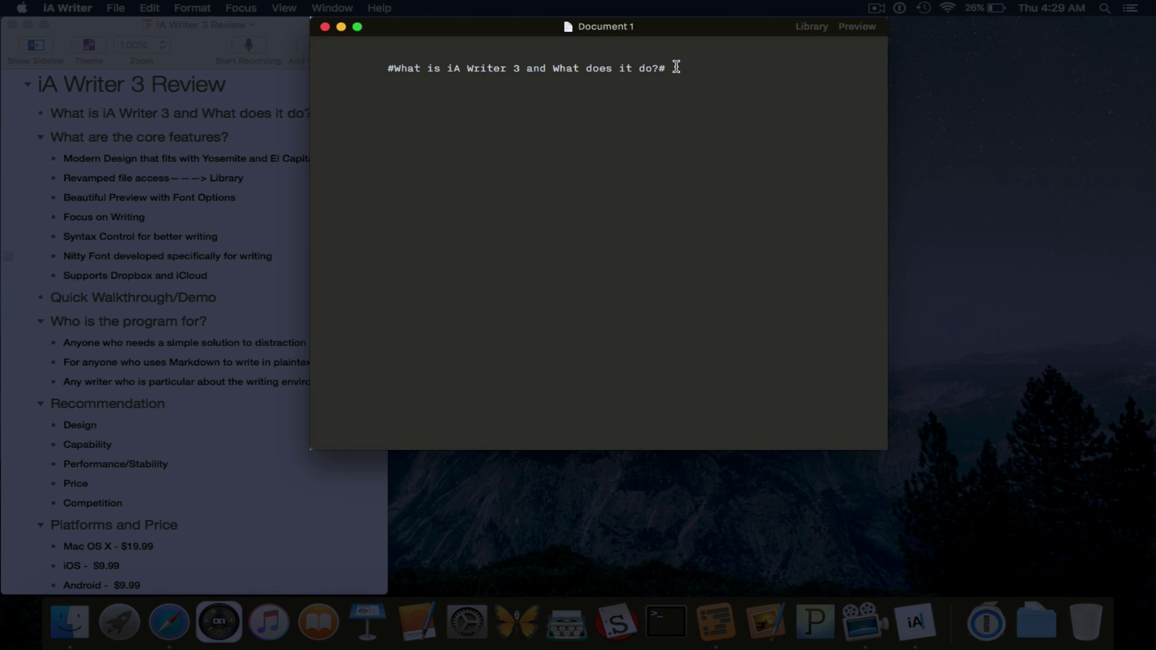
Step: Type 'Today was a good day. Tomorrow will be even better.' and italicize Tomorrow with *
text(Today was a good d)
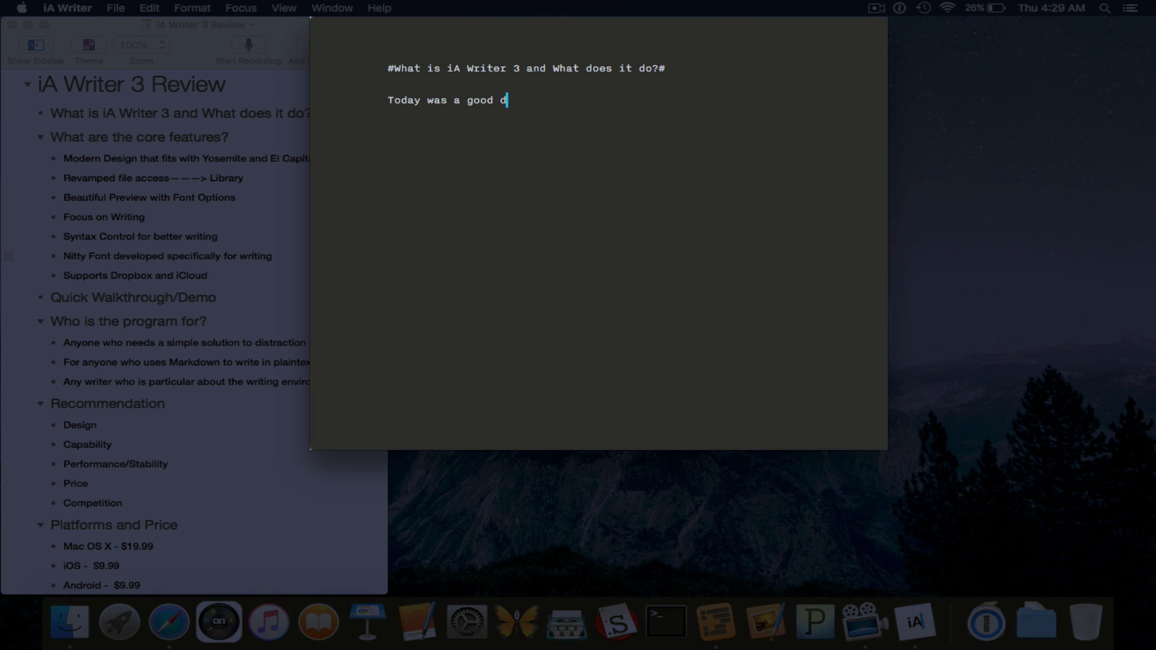
text(ay. Tomorrow will be even better.)
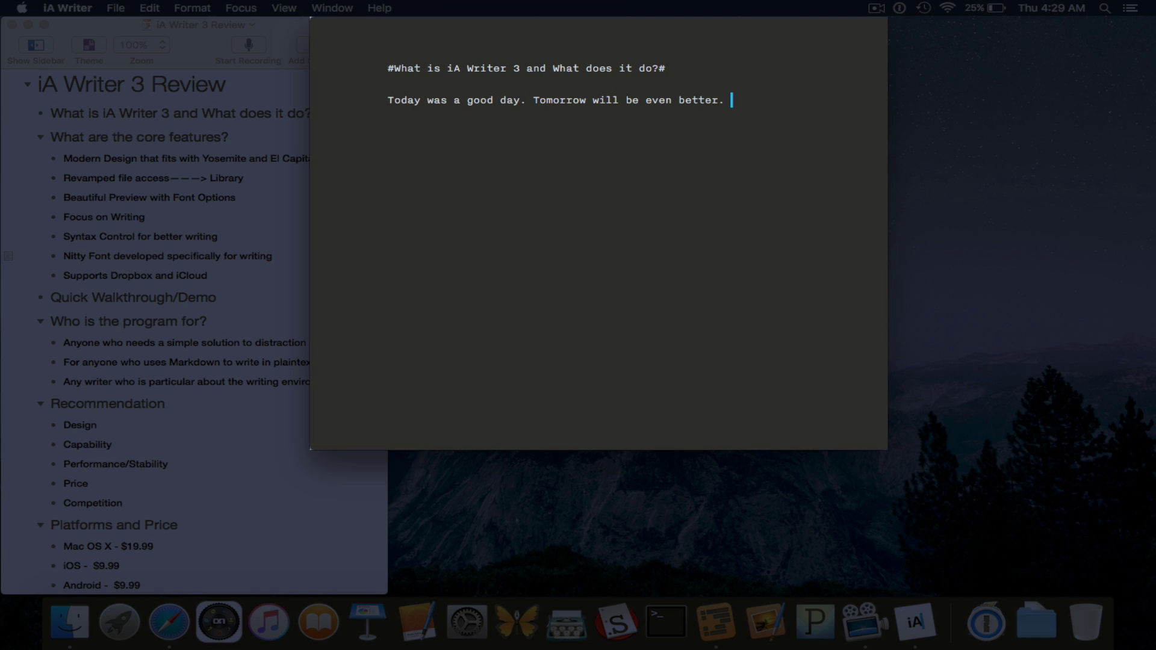
click(533, 99)
text(*)
key(Right)
key(Right)
key(Right)
key(Right)
key(Right)
key(Right)
key(Right)
key(Right)
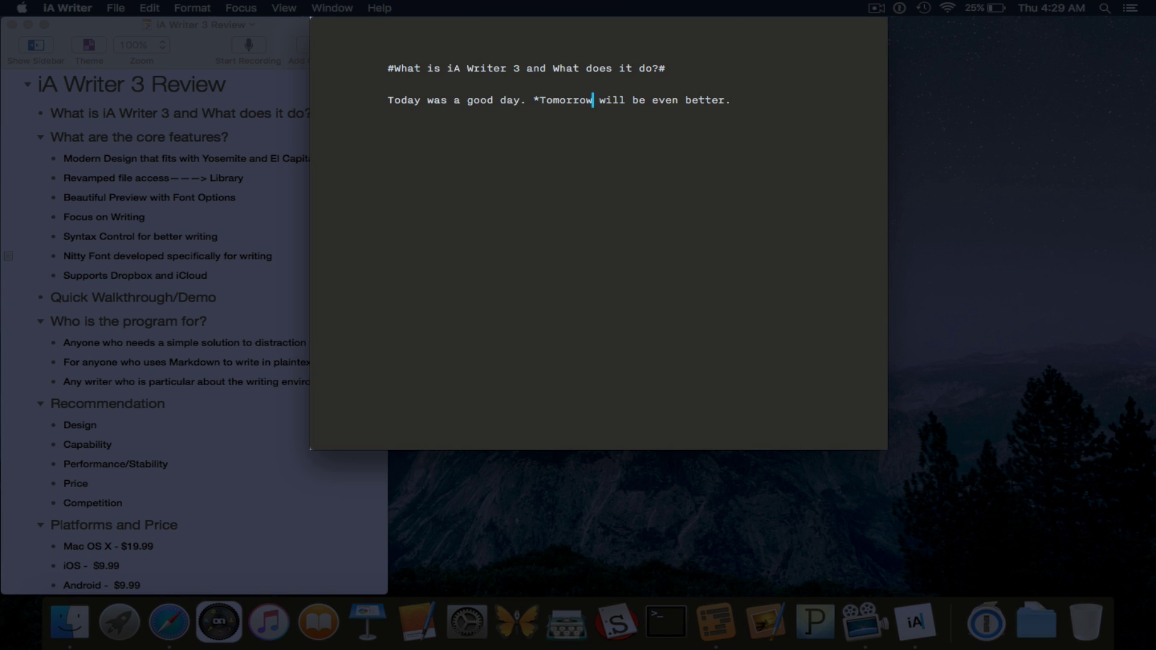
text(*)
Step: Bold 'better' with ** and add a 'Shopping:' line below the sentence
click(692, 100)
text(**)
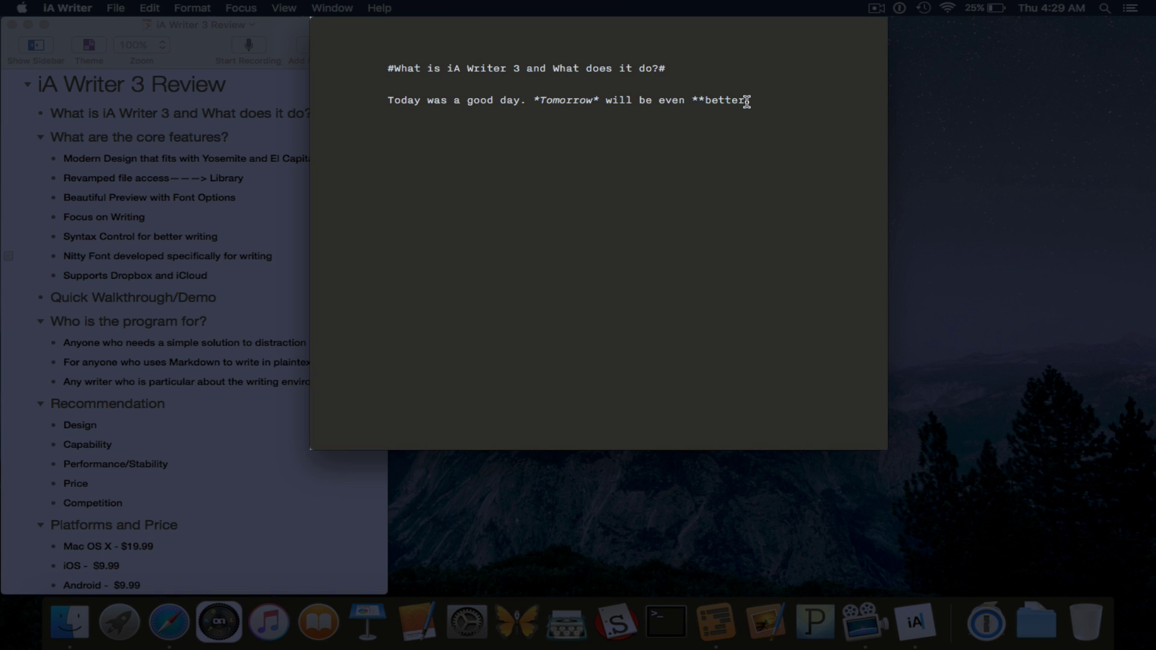
click(746, 100)
text(**)
key(Return)
key(Return)
text(Shopping:)
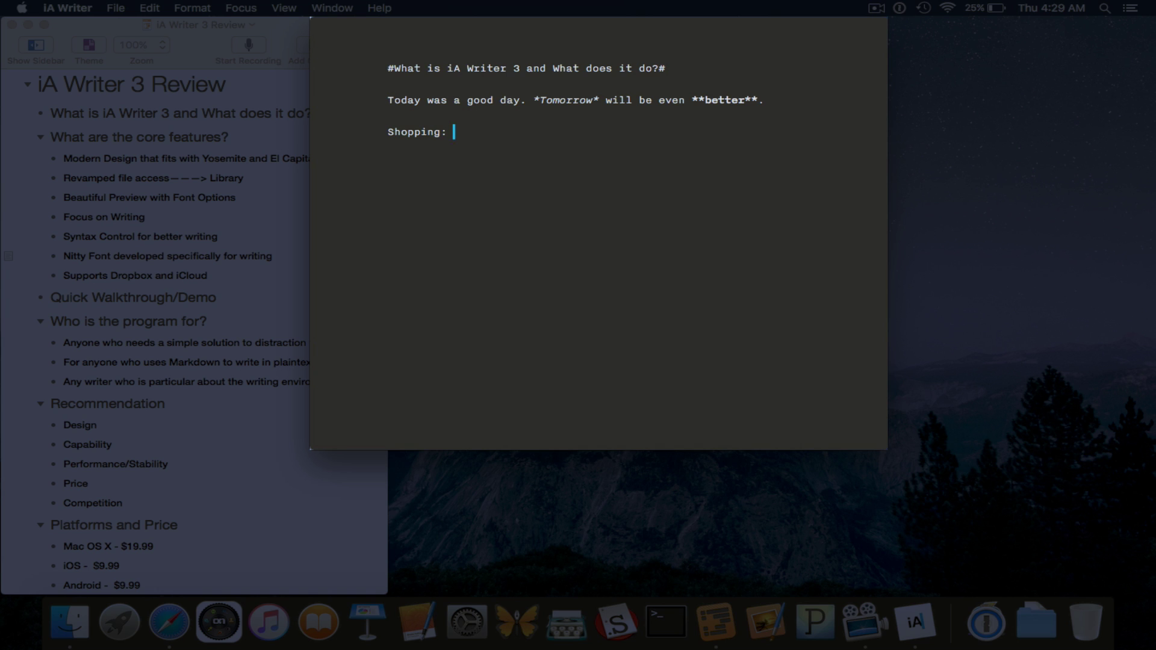
Step: Add a numbered list under Shopping: 1. Oranges, Apples, Bananas, Kiwis
mouse_move(503, 441)
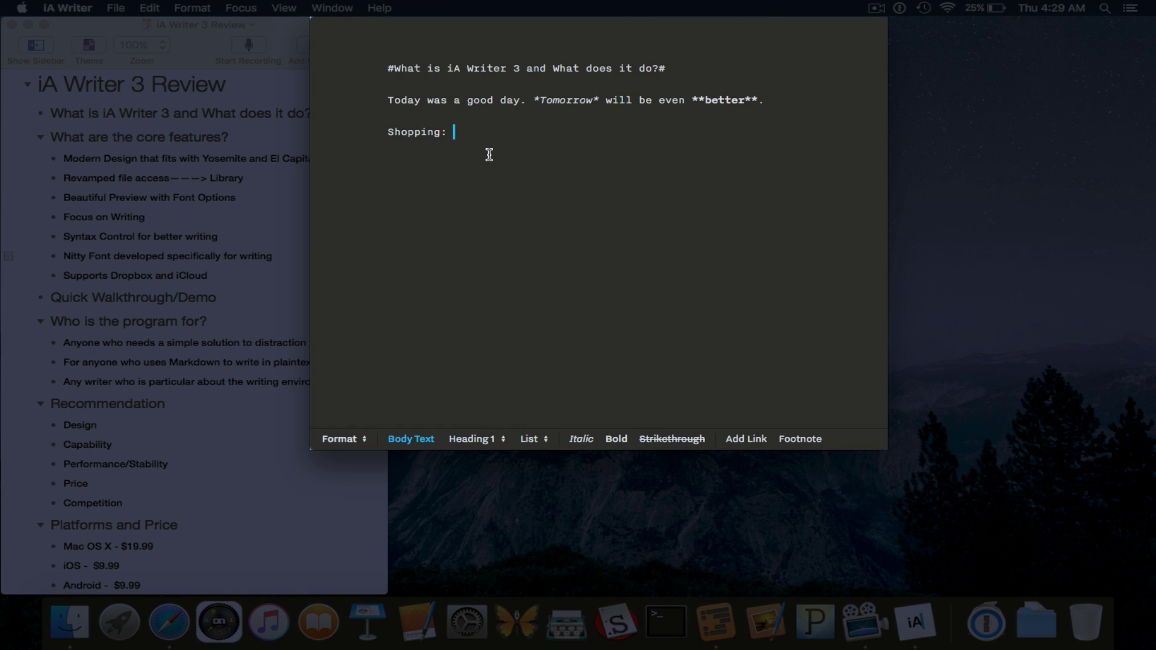
key(Return)
text(1.)
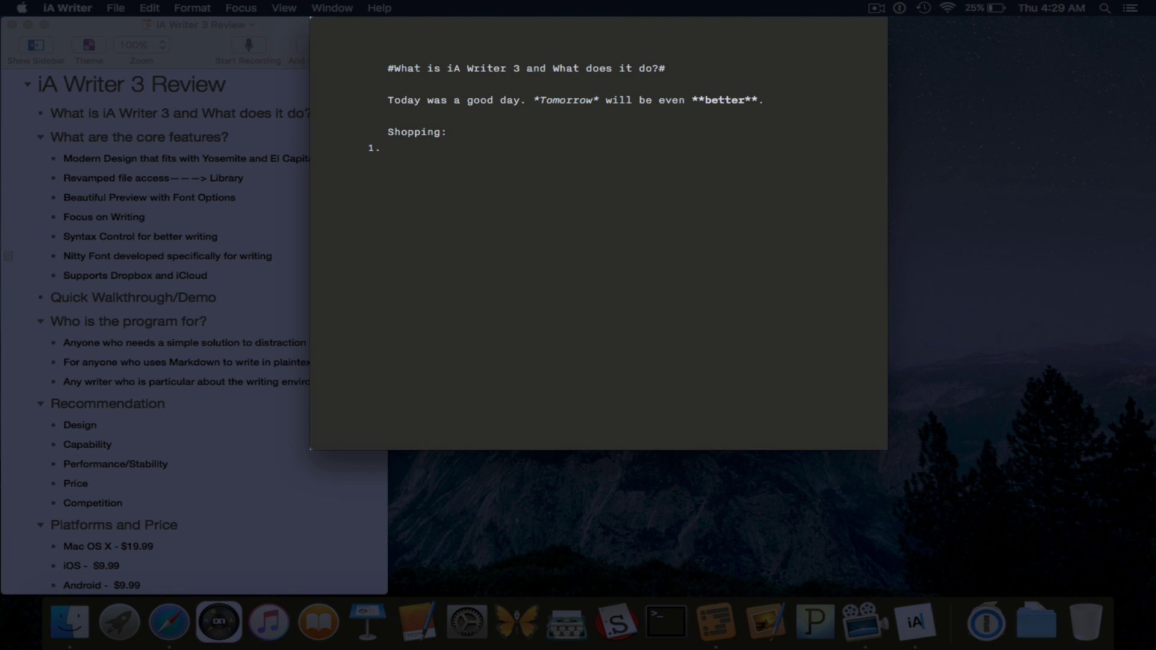
key(BackSpace)
key(BackSpace)
key(BackSpace)
key(BackSpace)
key(Return)
text(1.)
text(Orange)
key(BackSpace)
key(BackSpace)
key(BackSpace)
text(nges)
key(Return)
text(Apples)
key(Return)
text(Bananas)
key(Return)
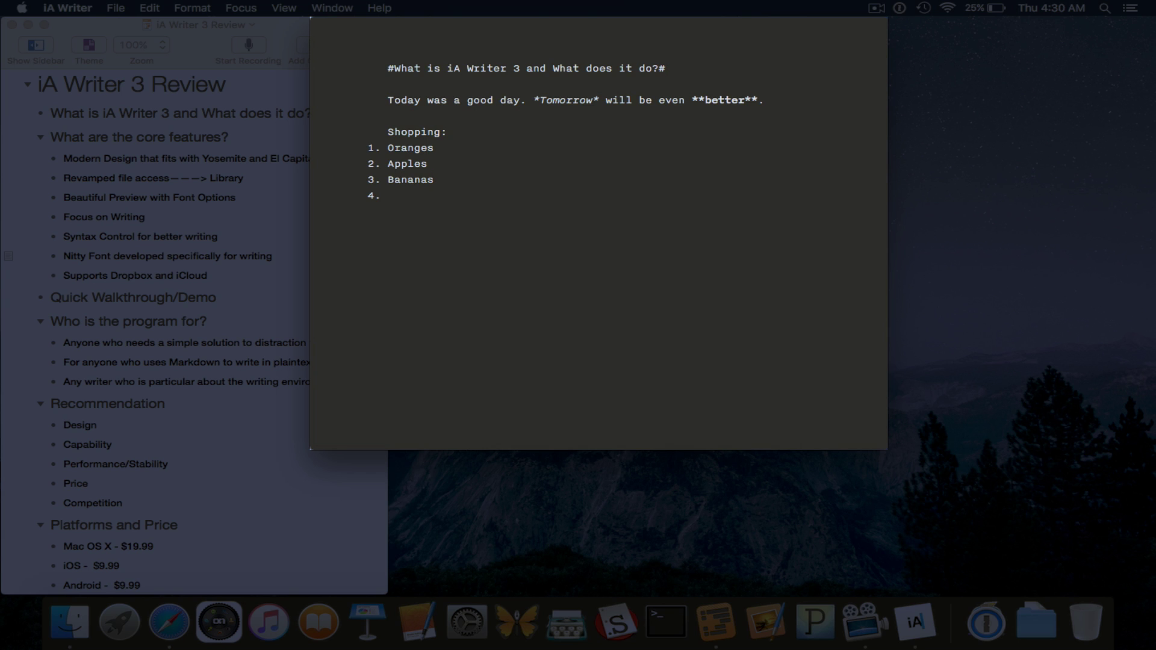
text(Kiwis)
key(Return)
key(Return)
Step: Add 'The End' below the list and wrap it in ## markers
text(The End)
click(385, 227)
text(##)
click(449, 227)
text(##)
Step: Preview Document 1 with its capitalised heading, italic Tomorrow, bold better and The End heading
key(super+r)
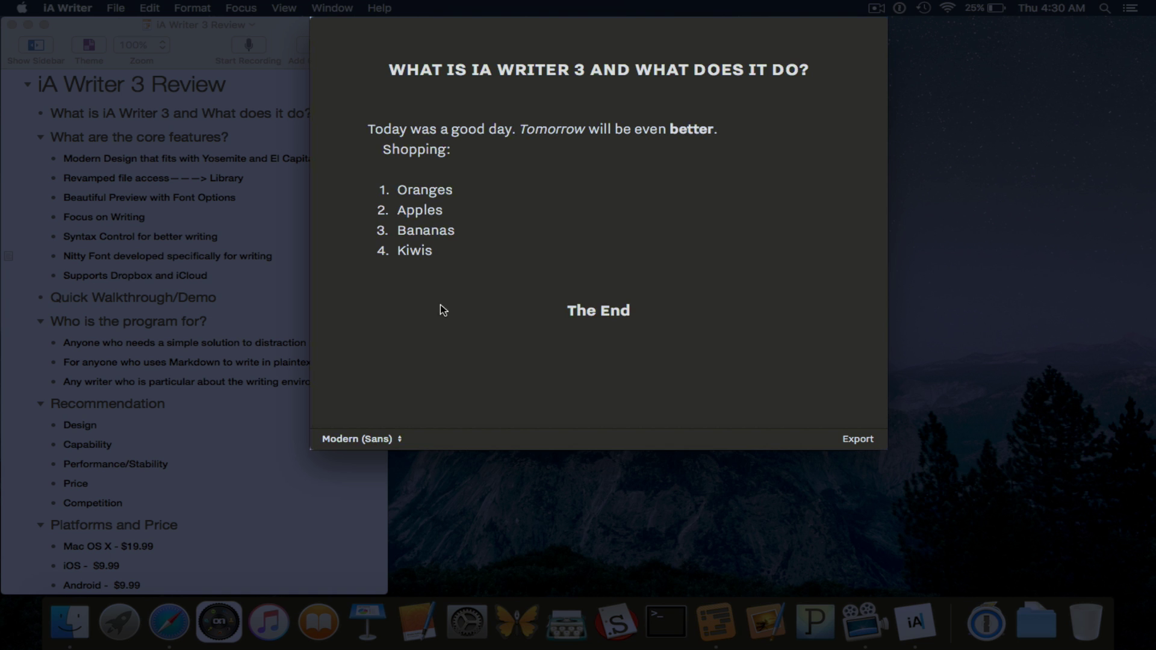
click(394, 440)
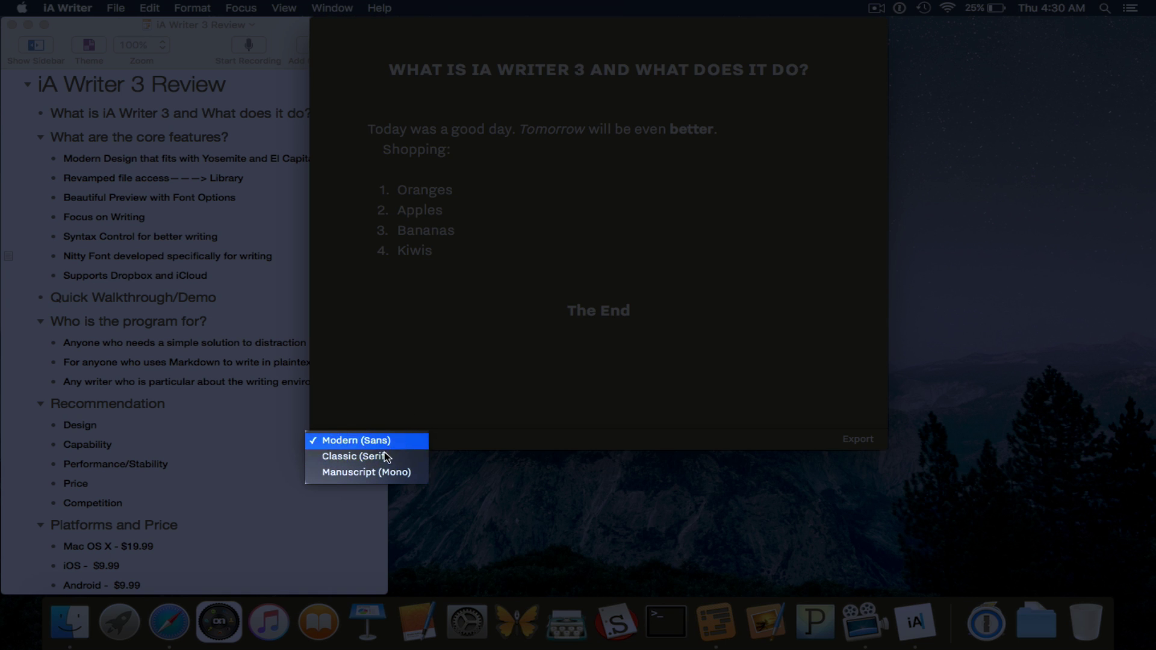
click(377, 457)
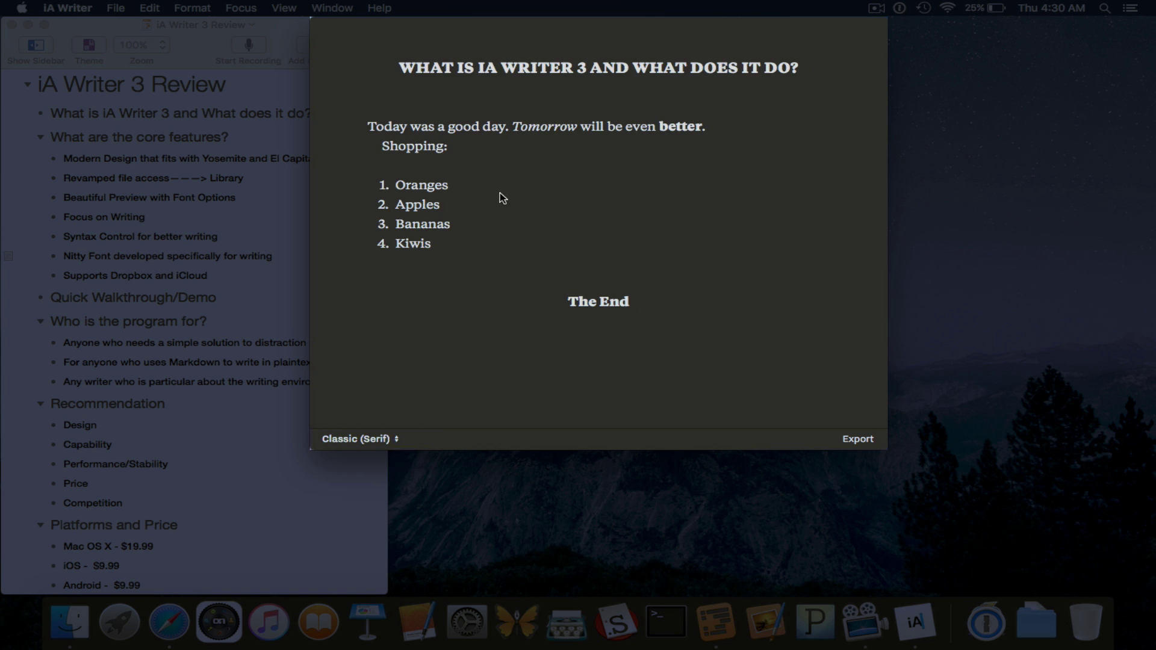
click(378, 439)
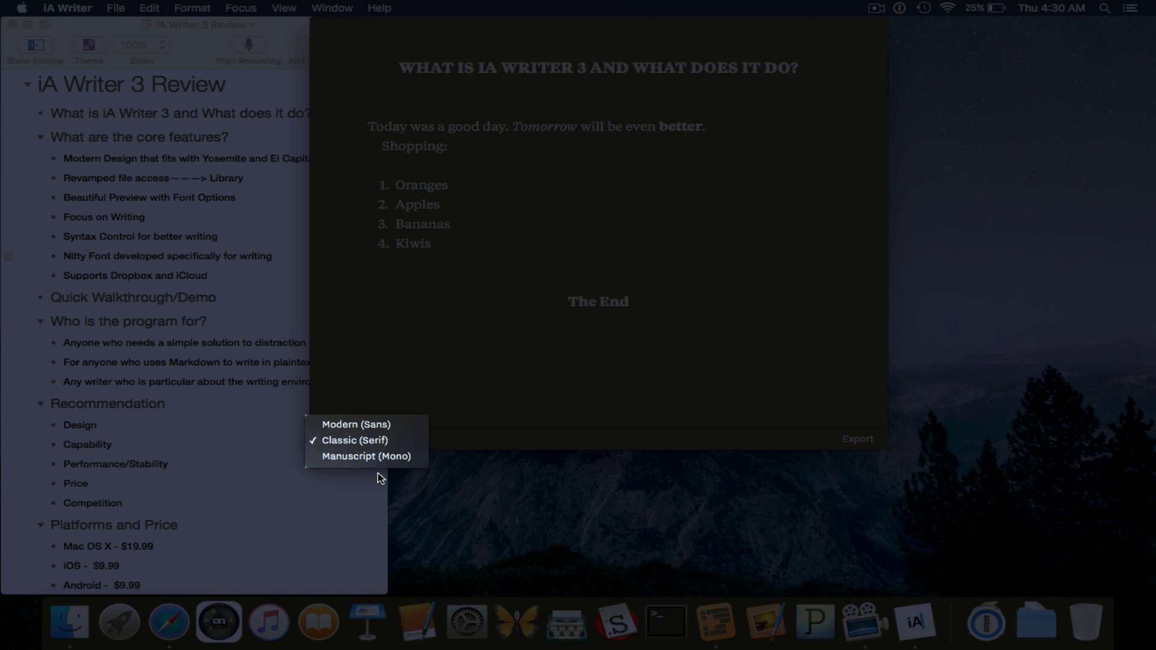
click(385, 456)
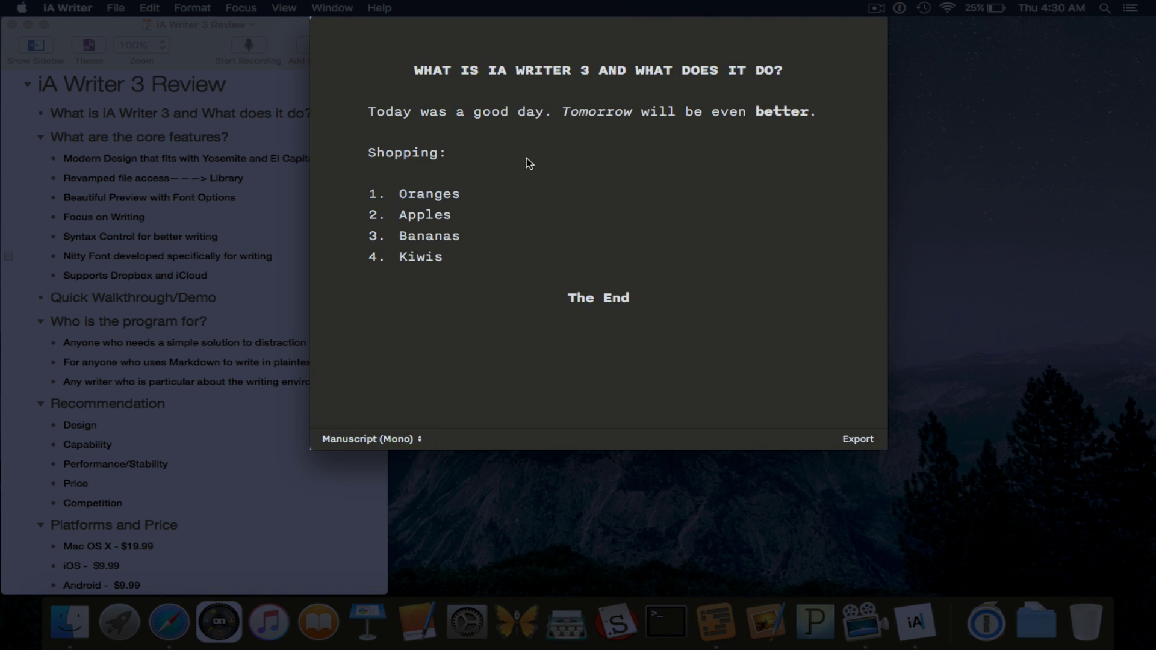
click(385, 439)
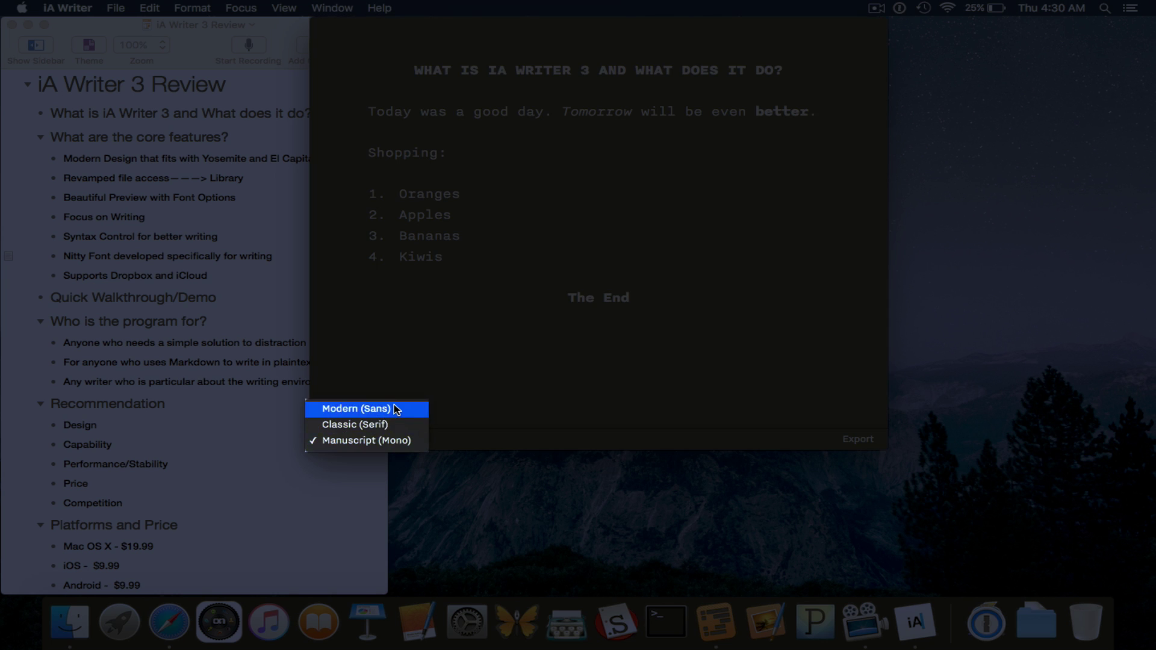
click(395, 406)
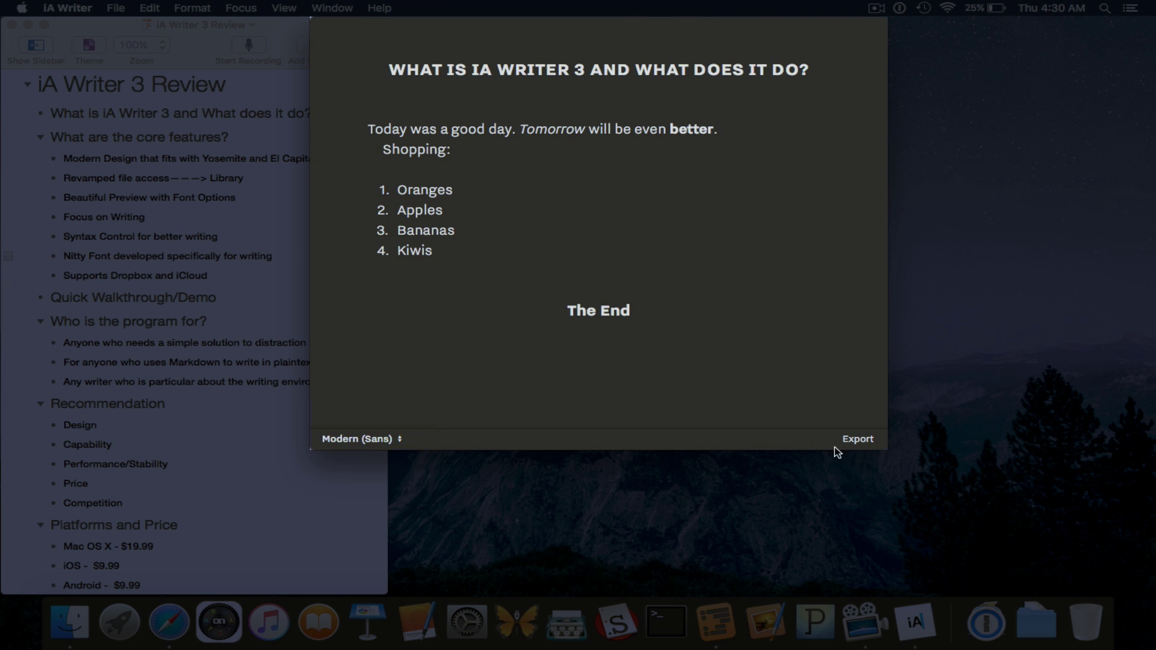
click(858, 439)
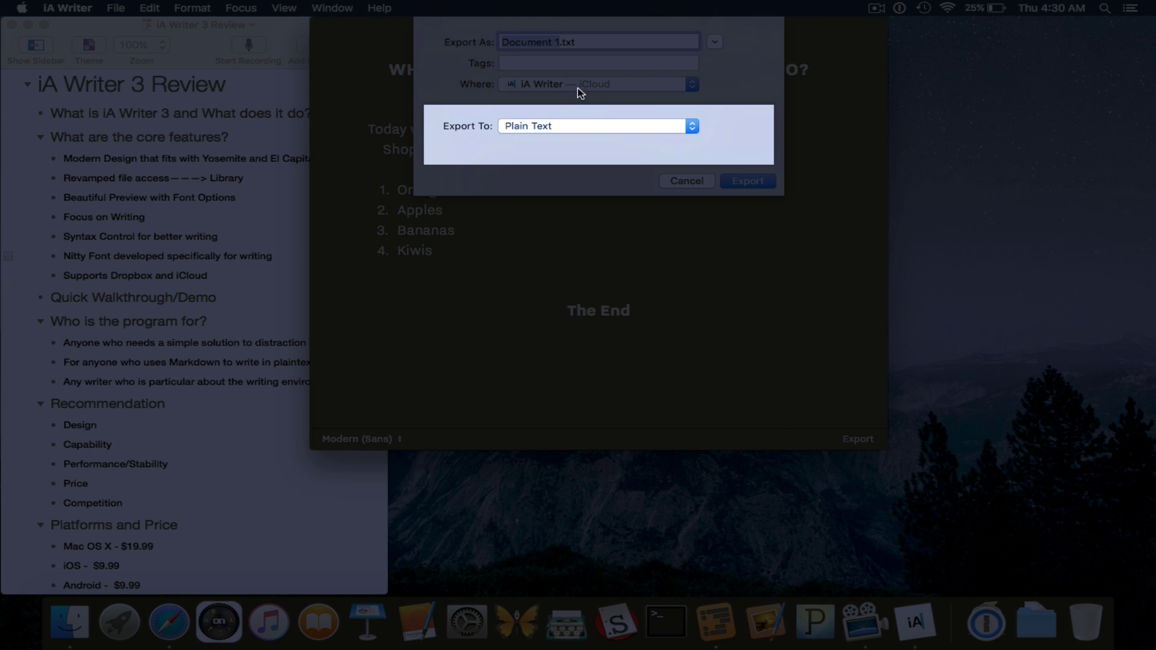
click(668, 125)
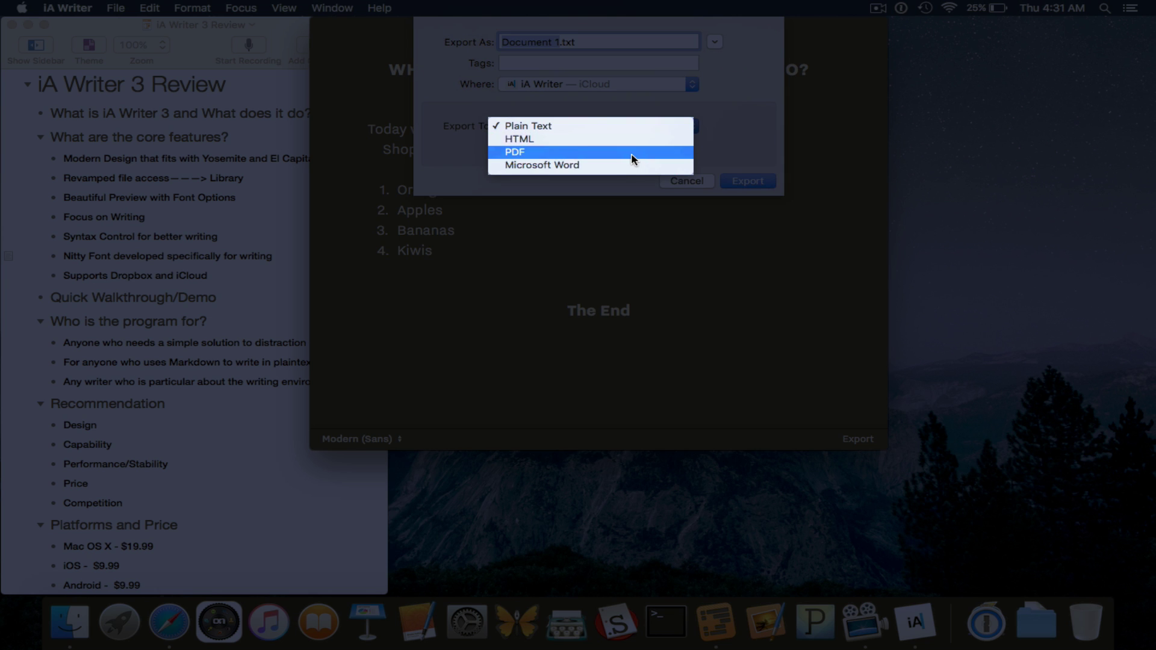
click(674, 182)
click(680, 184)
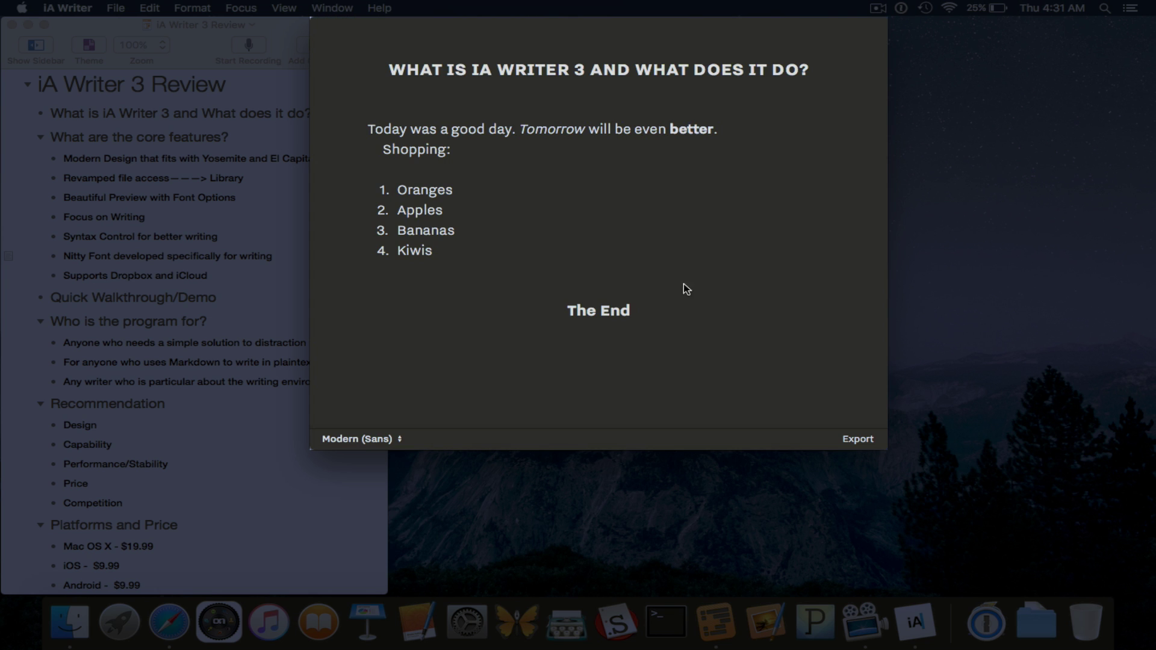
Step: Return to the Markdown source in full screen, briefly showing then hiding the document library
key(super+r)
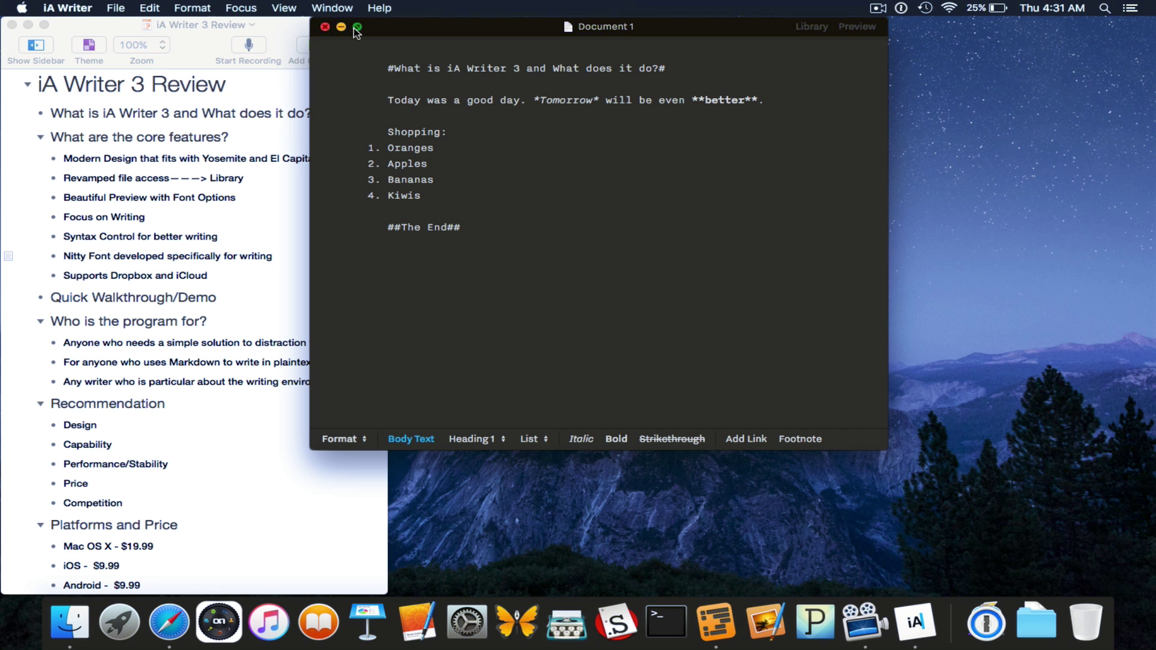
click(353, 28)
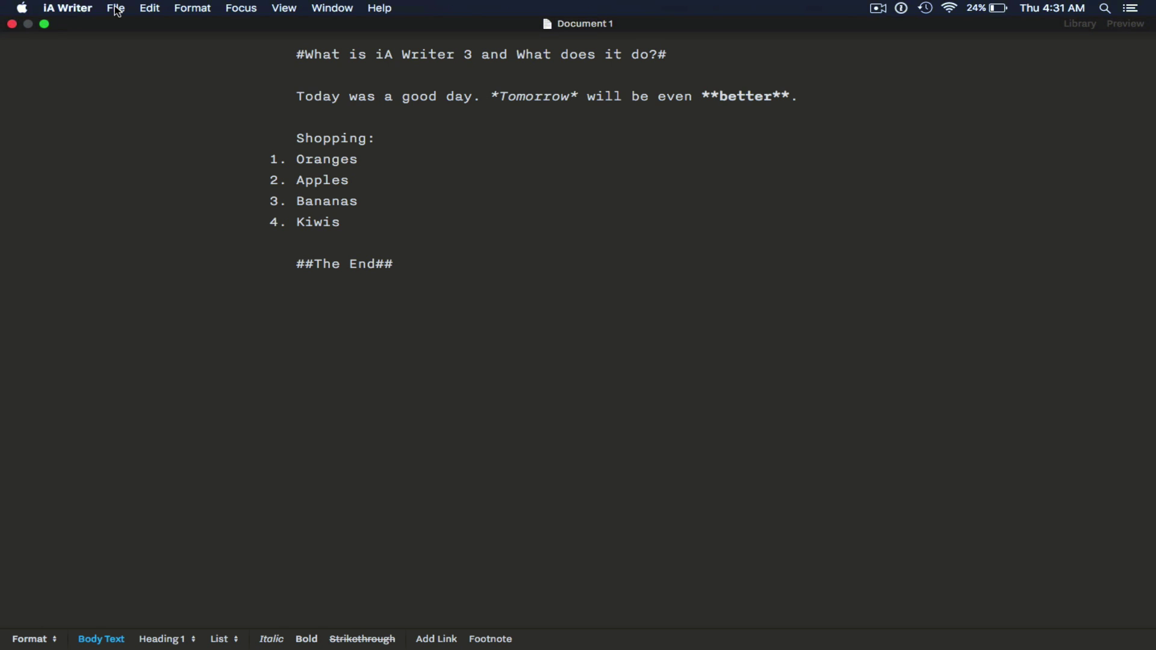
key(super+1)
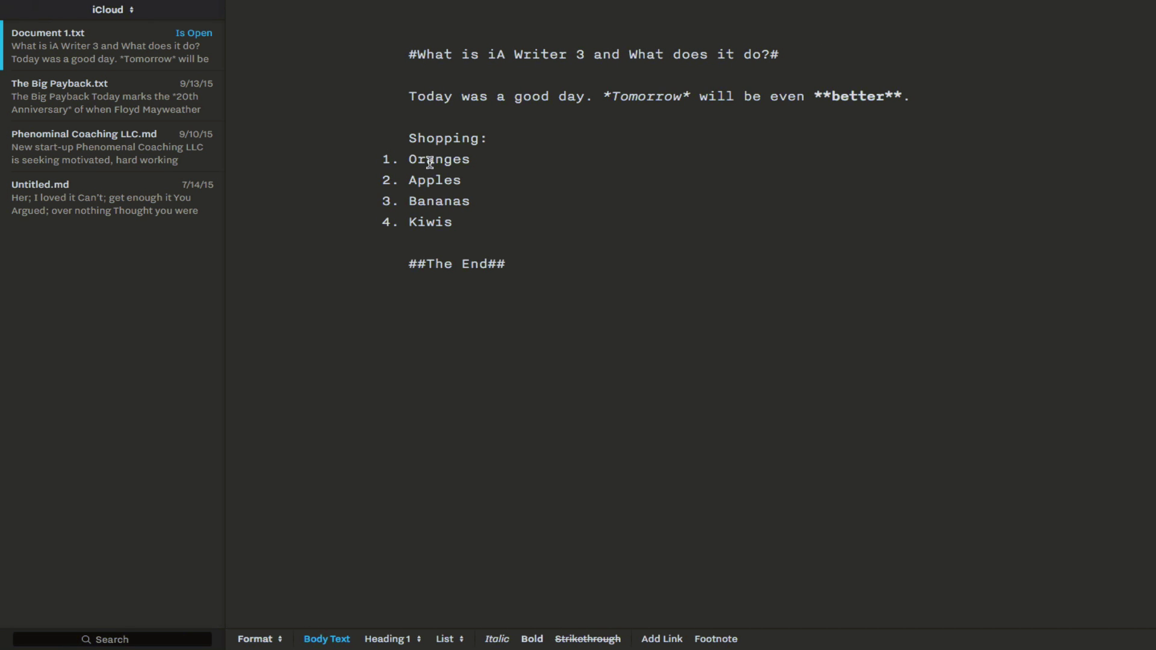
key(super+1)
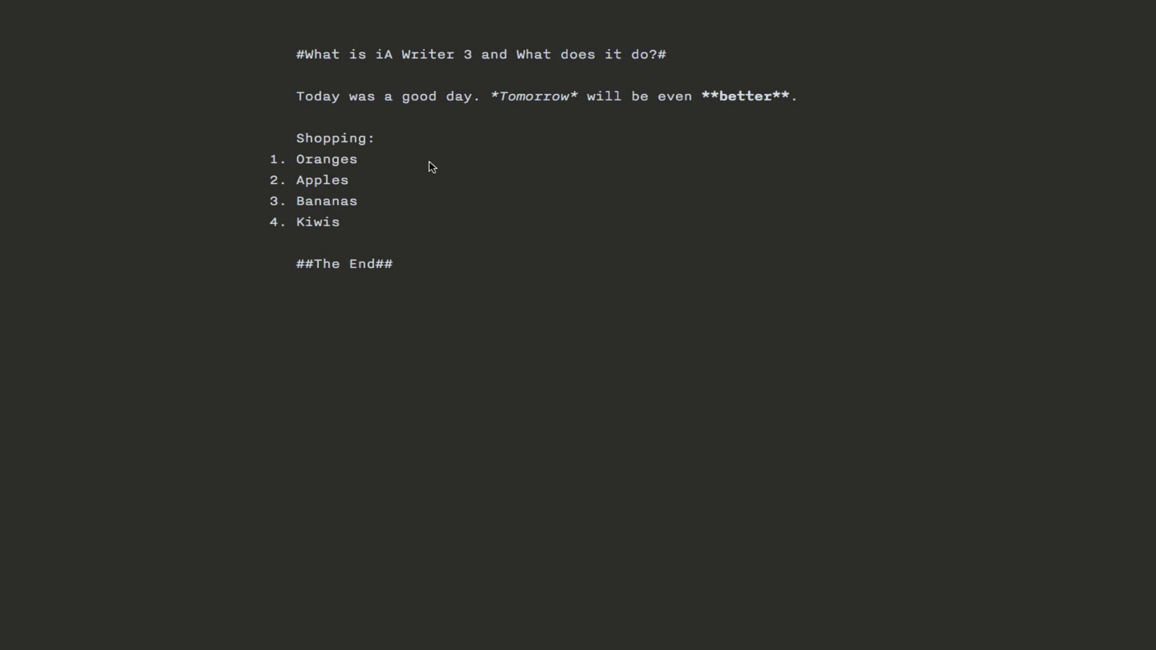
Step: With the cursor after Apples, cycle through side-by-side preview and full preview, then back to source
click(697, 173)
key(super+r)
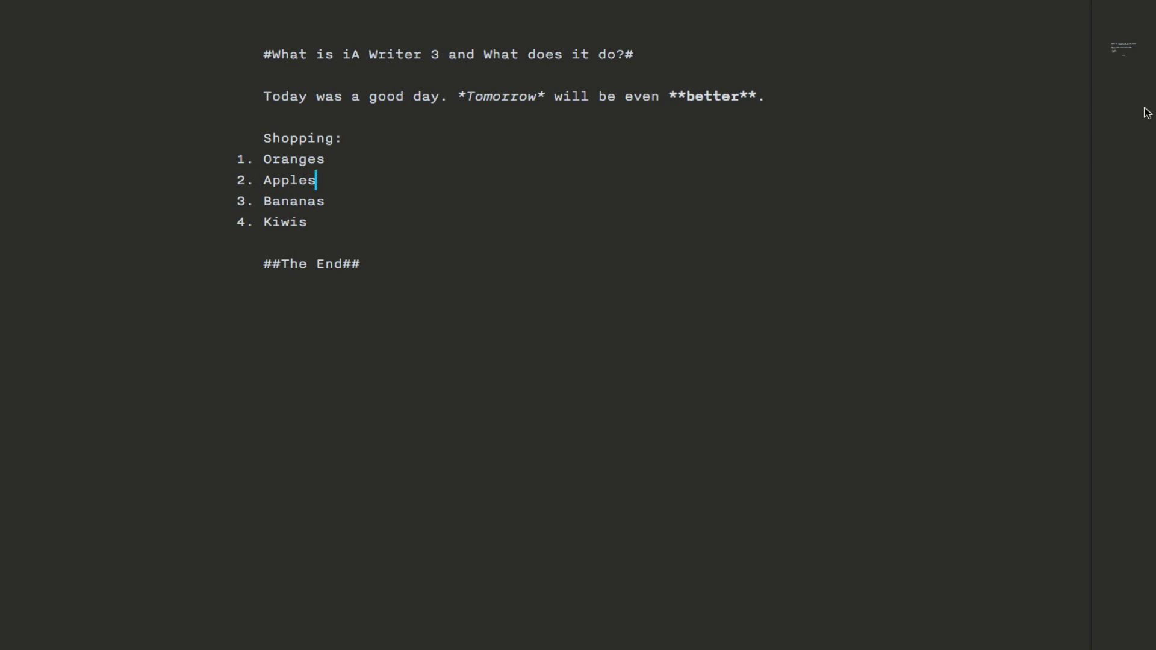
key(super+r)
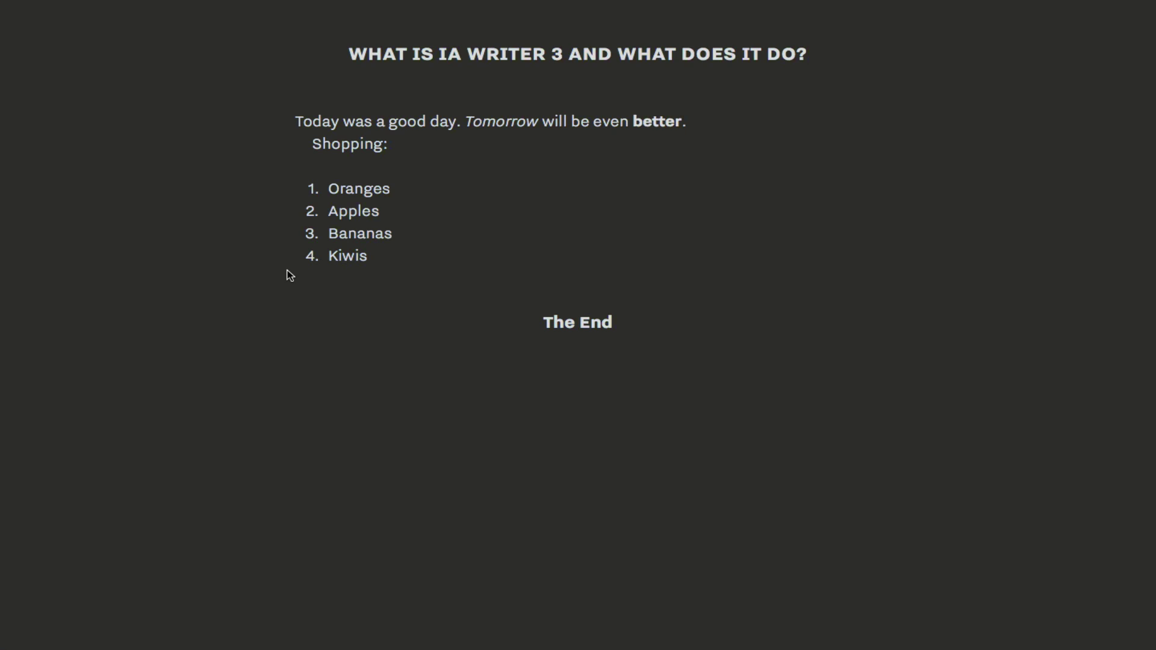
key(super+r)
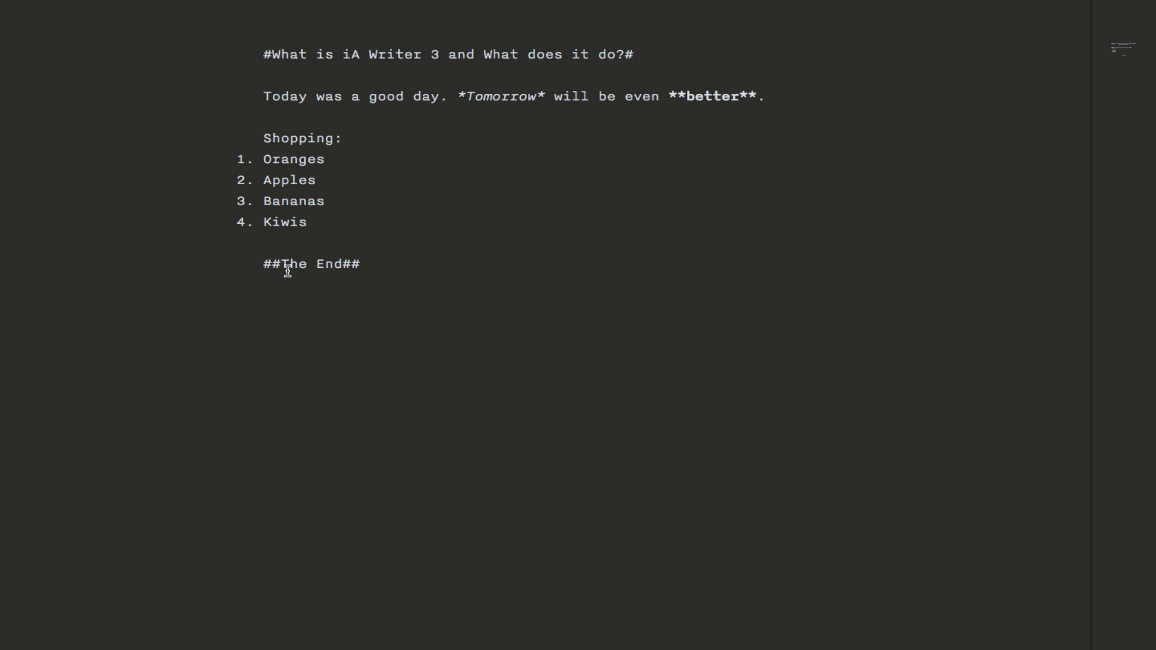
mouse_move(160, 3)
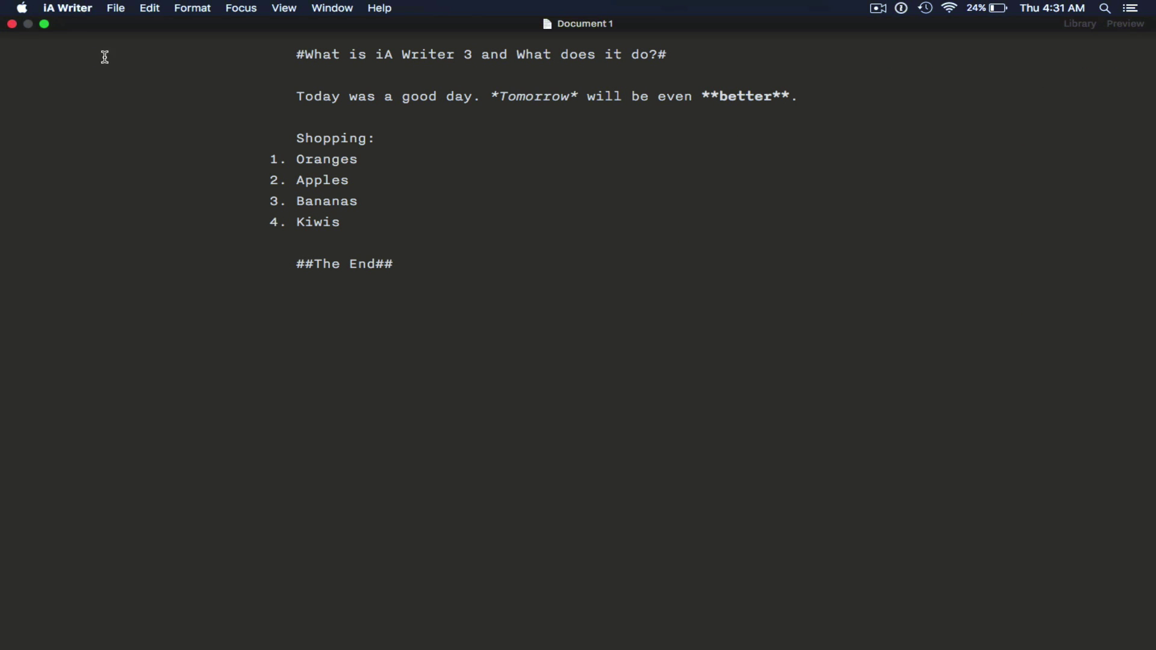
click(84, 8)
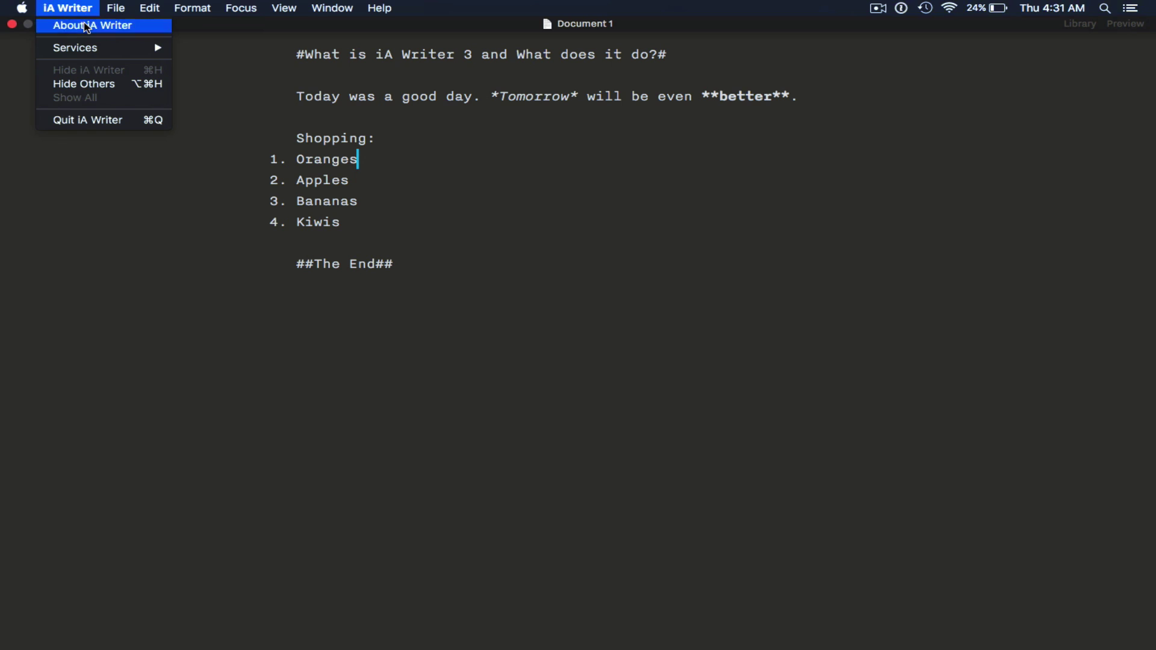
click(88, 26)
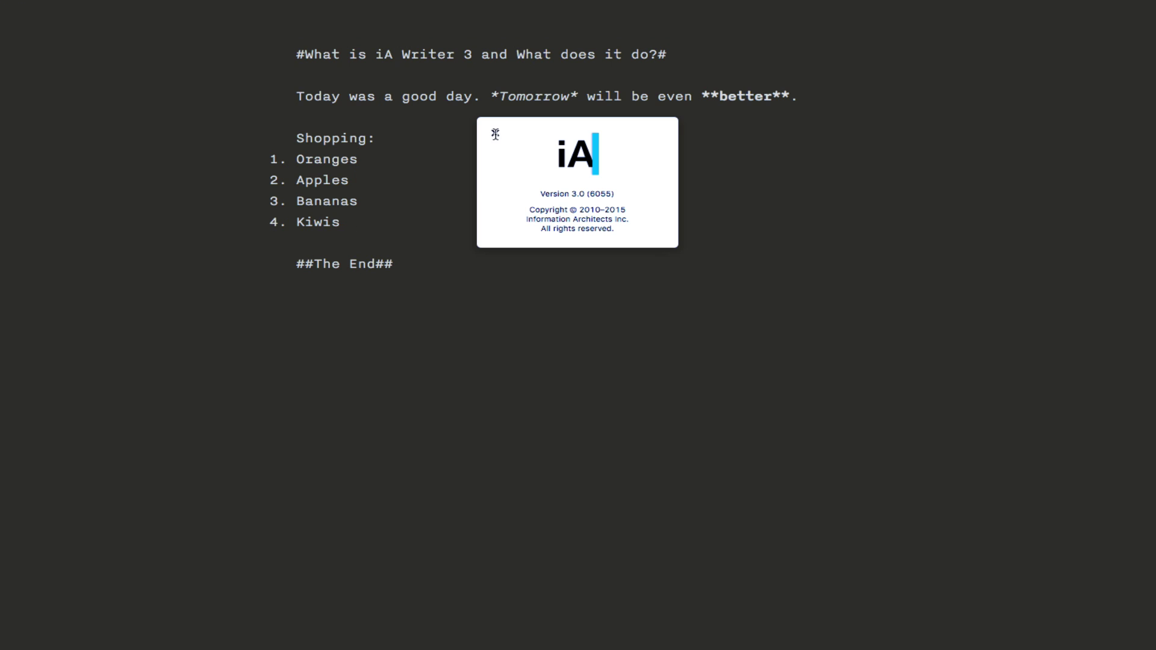
click(495, 133)
click(64, 7)
mouse_move(113, 6)
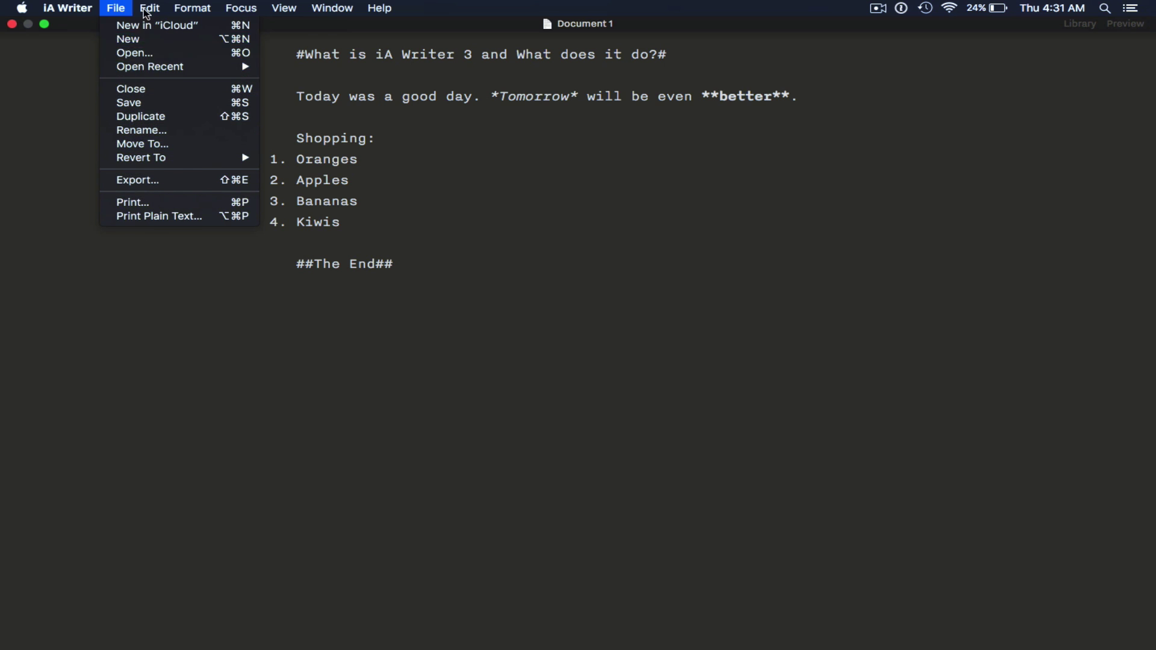
mouse_move(151, 8)
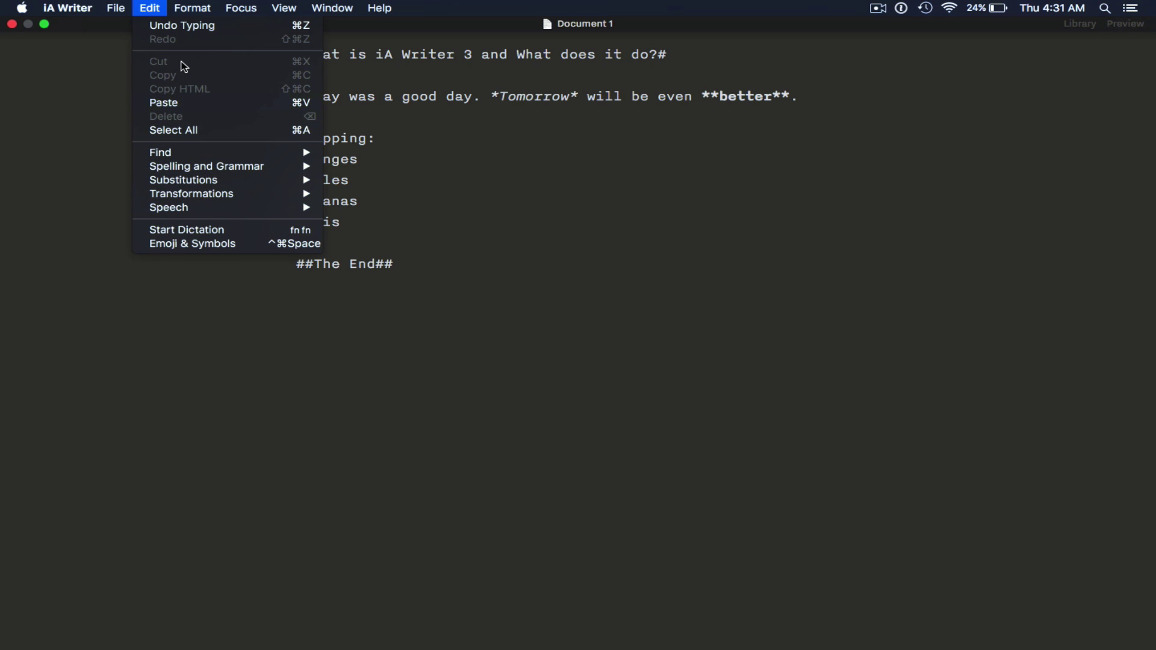
mouse_move(198, 6)
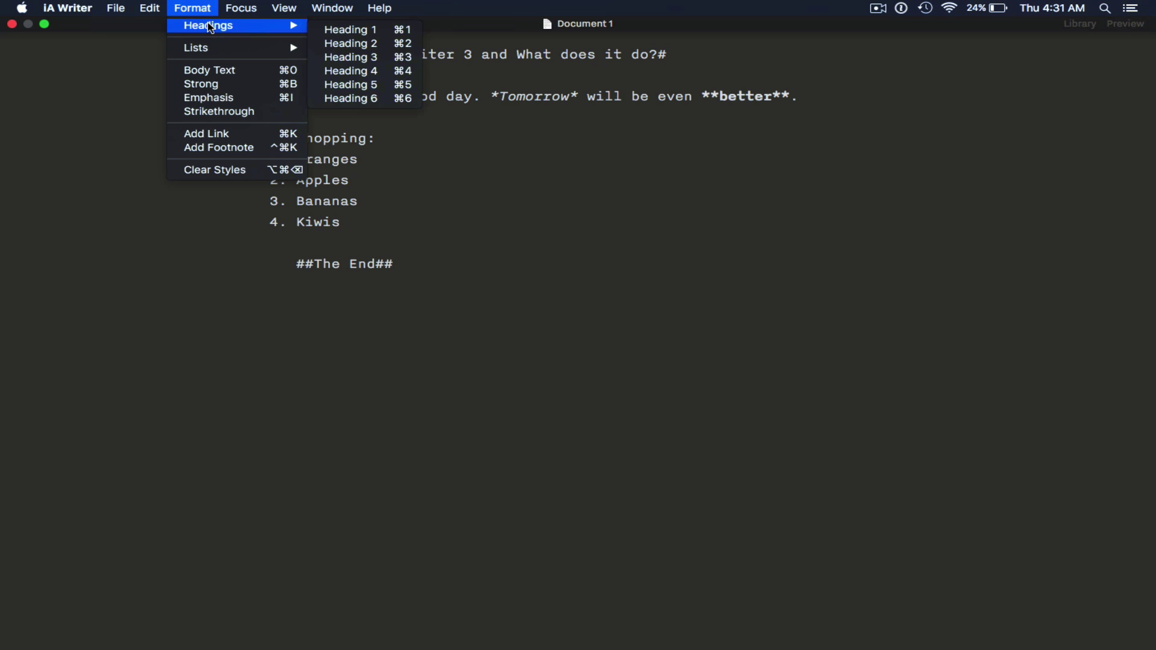
mouse_move(216, 50)
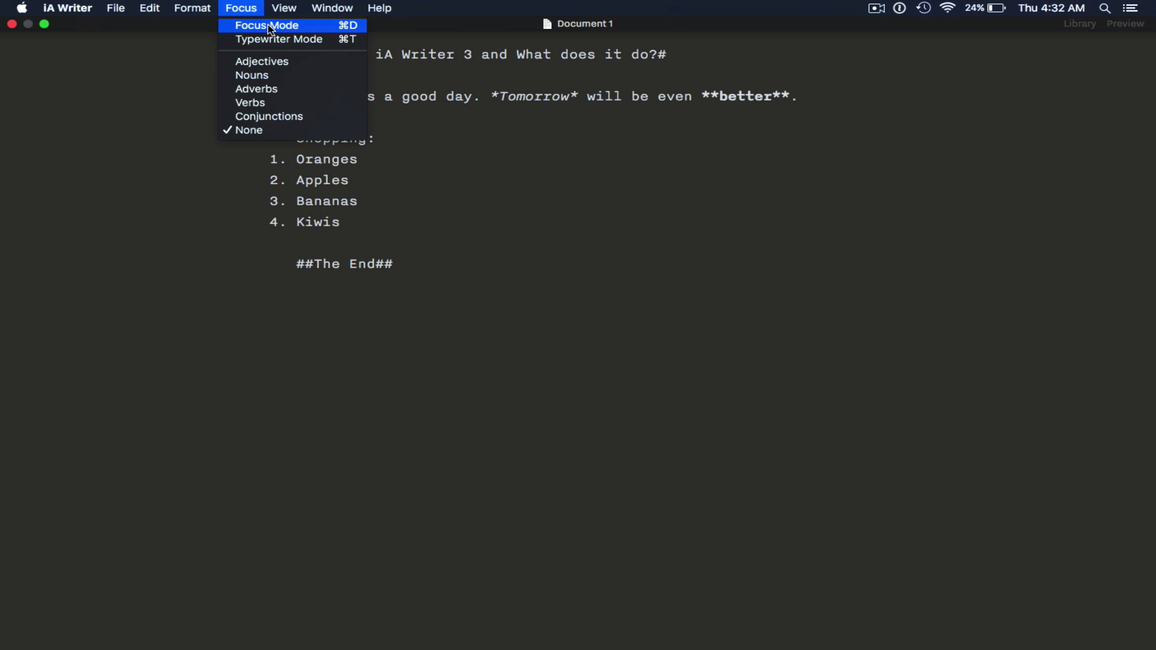
click(433, 128)
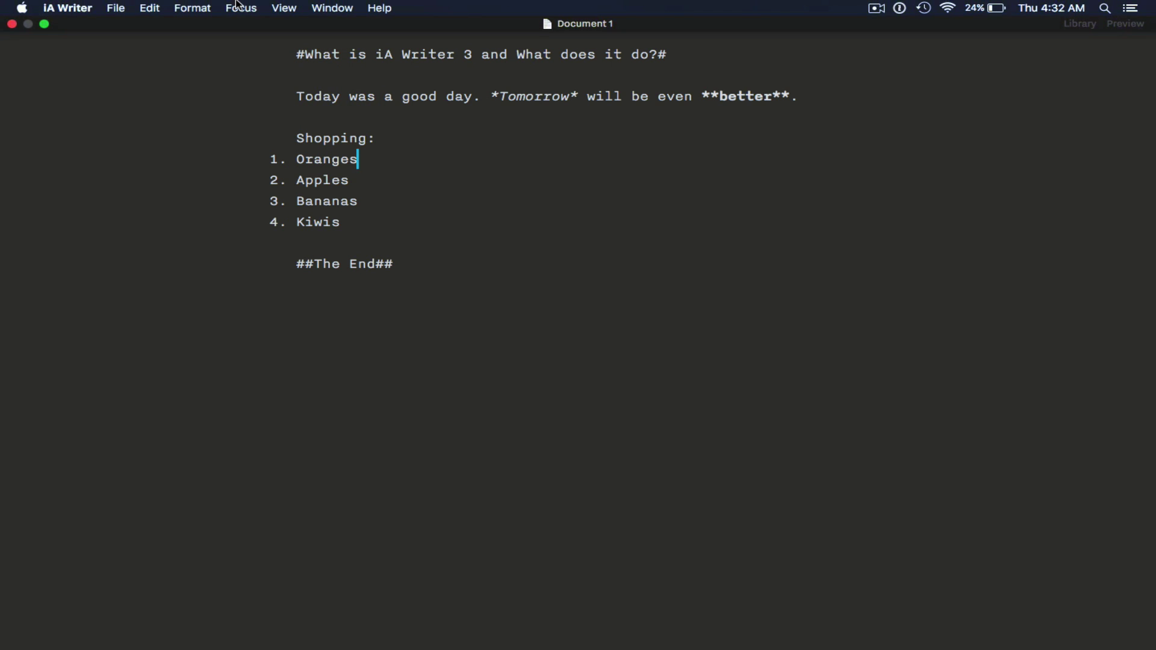
click(283, 8)
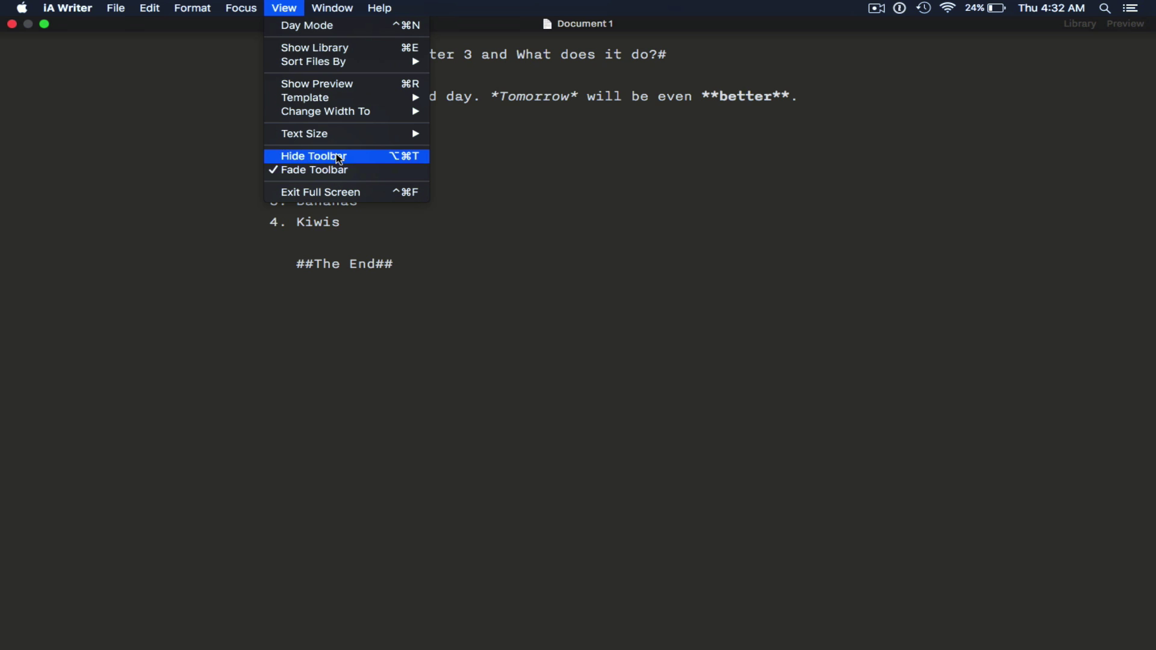
mouse_move(316, 134)
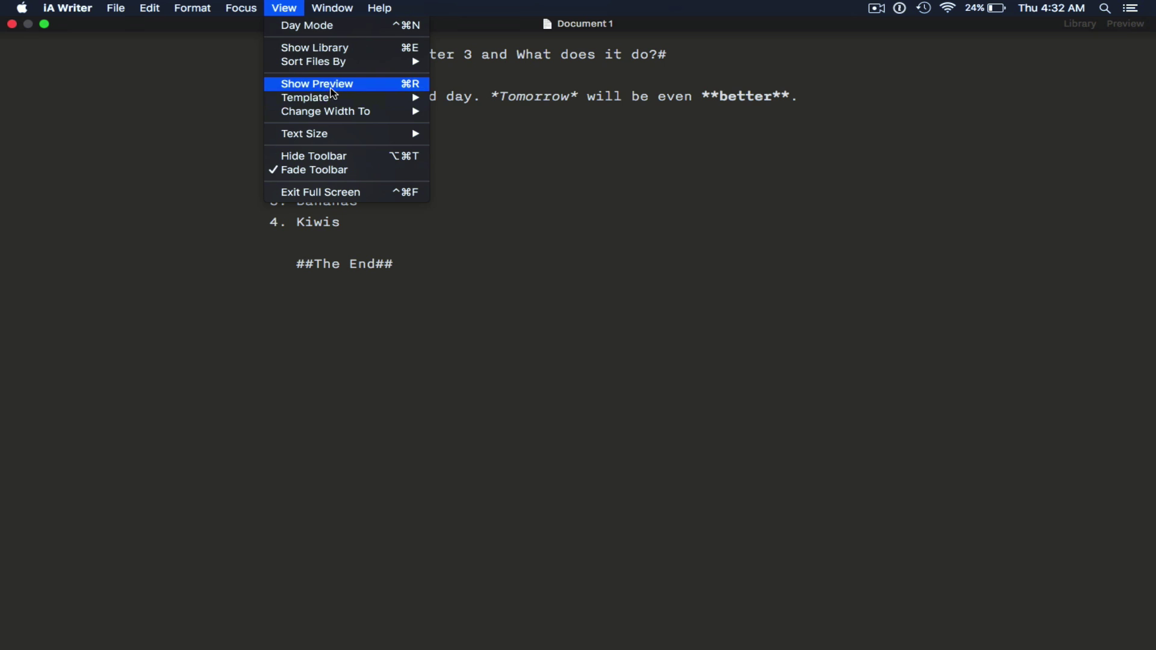
mouse_move(329, 102)
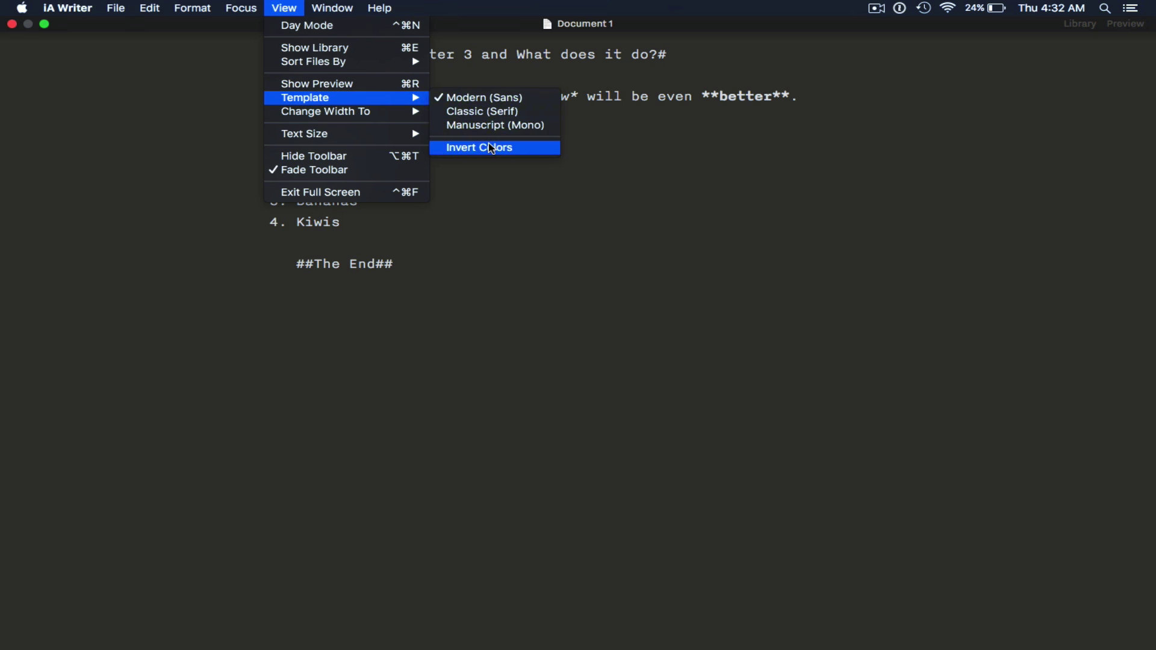
mouse_move(351, 117)
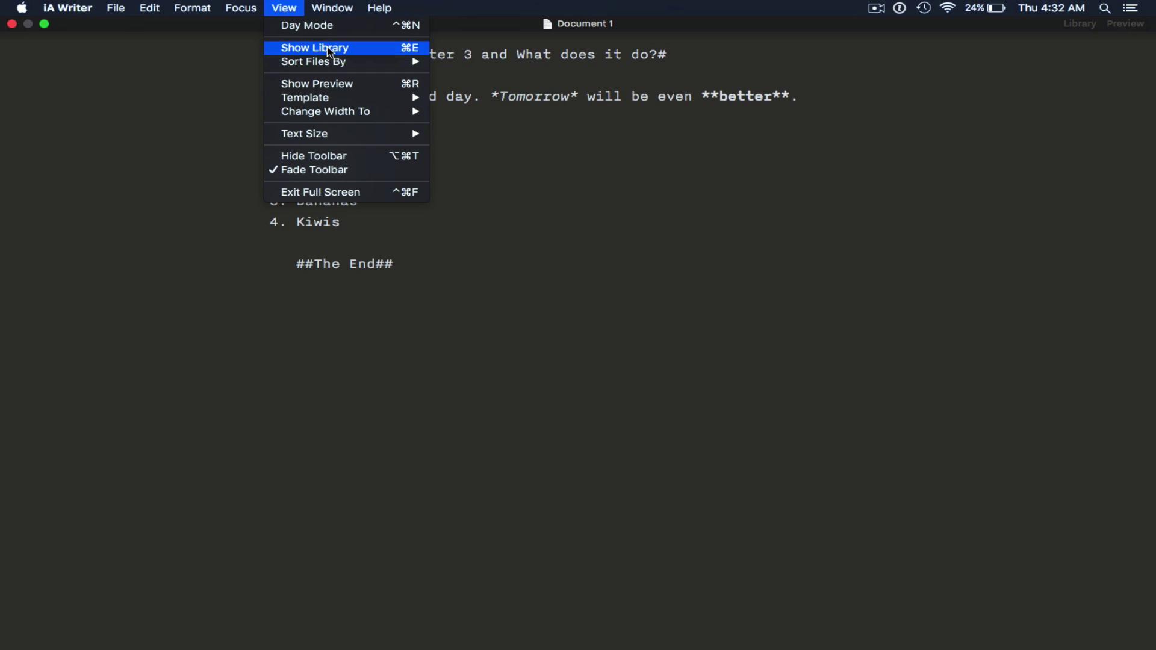
mouse_move(325, 66)
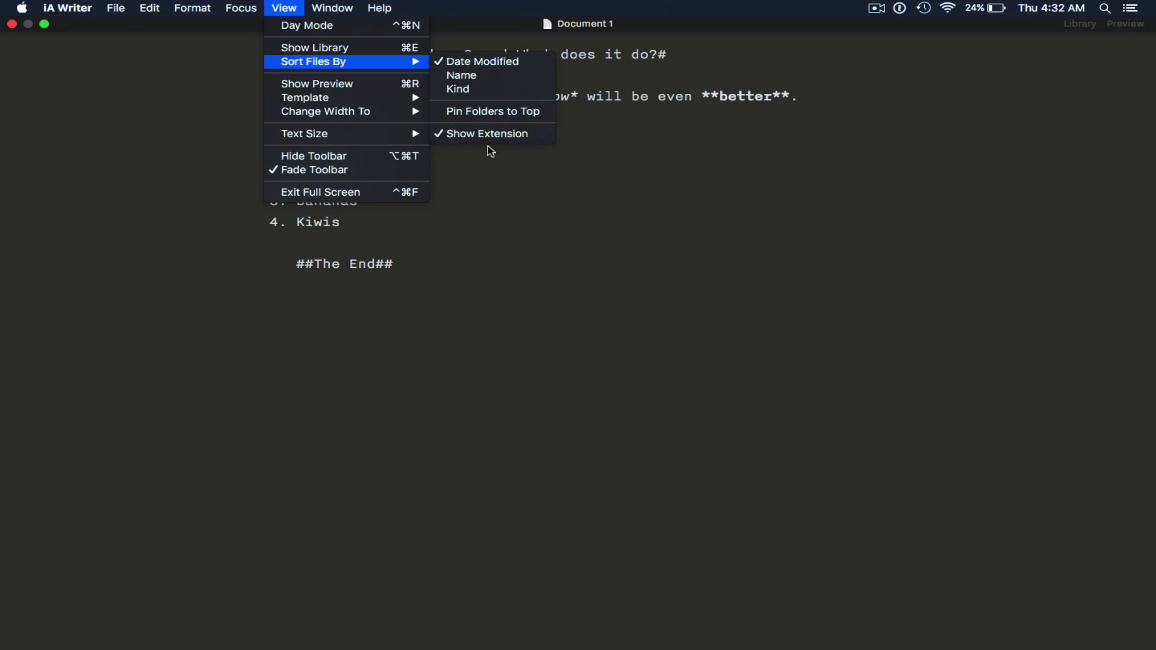
mouse_move(332, 7)
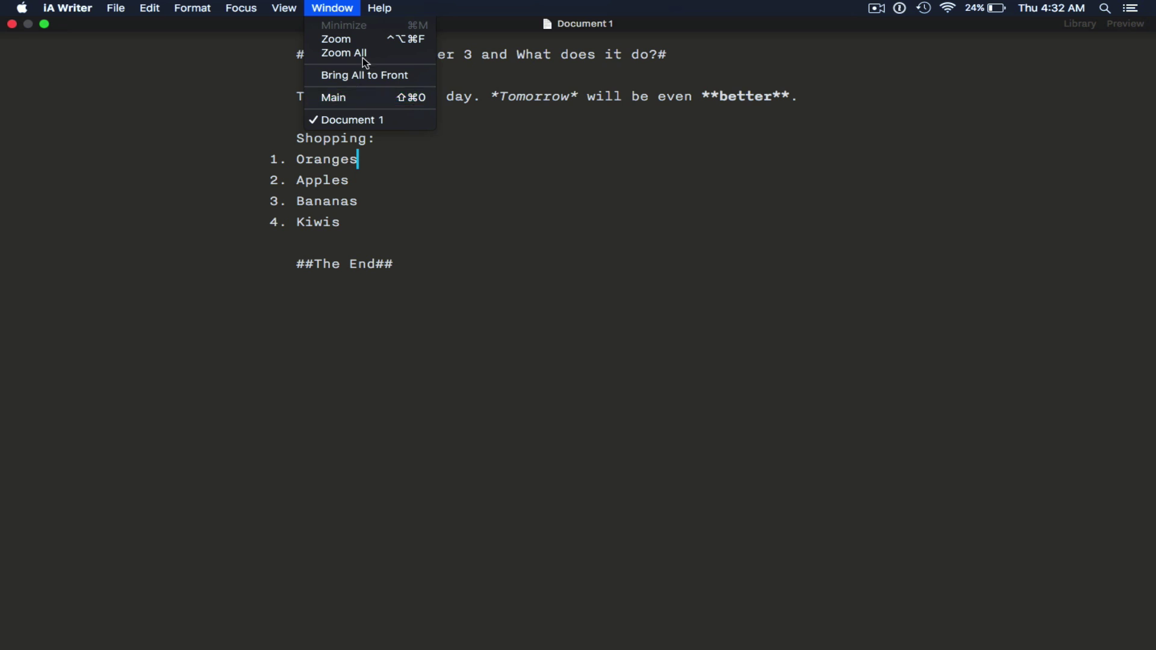
mouse_move(380, 5)
mouse_move(284, 6)
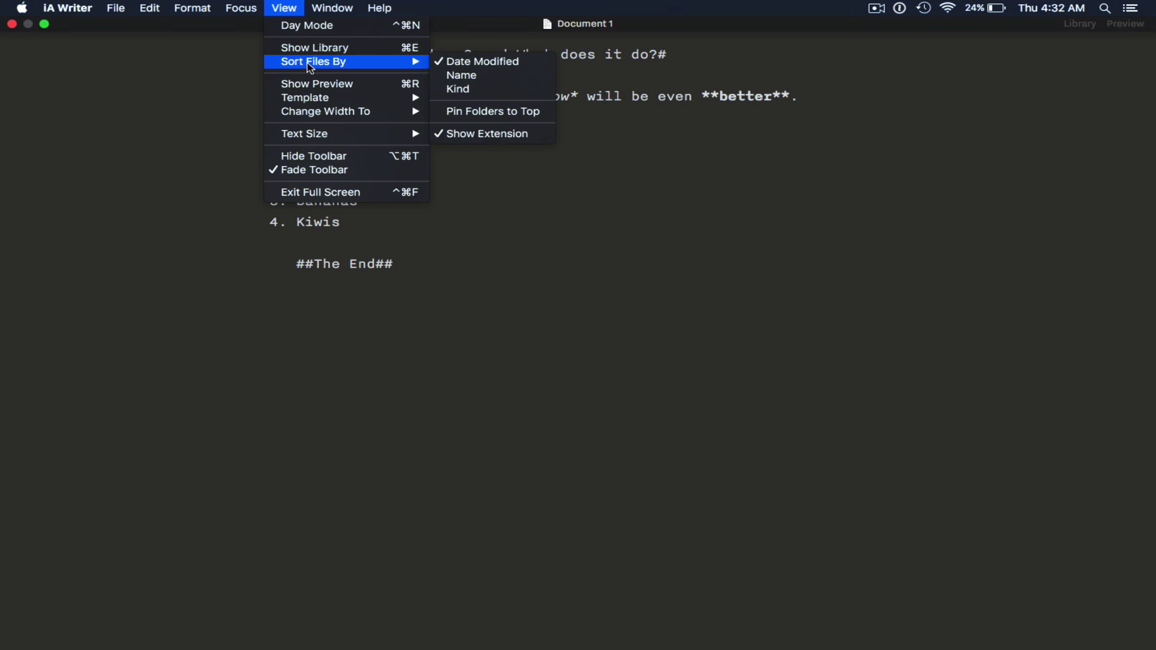
click(375, 281)
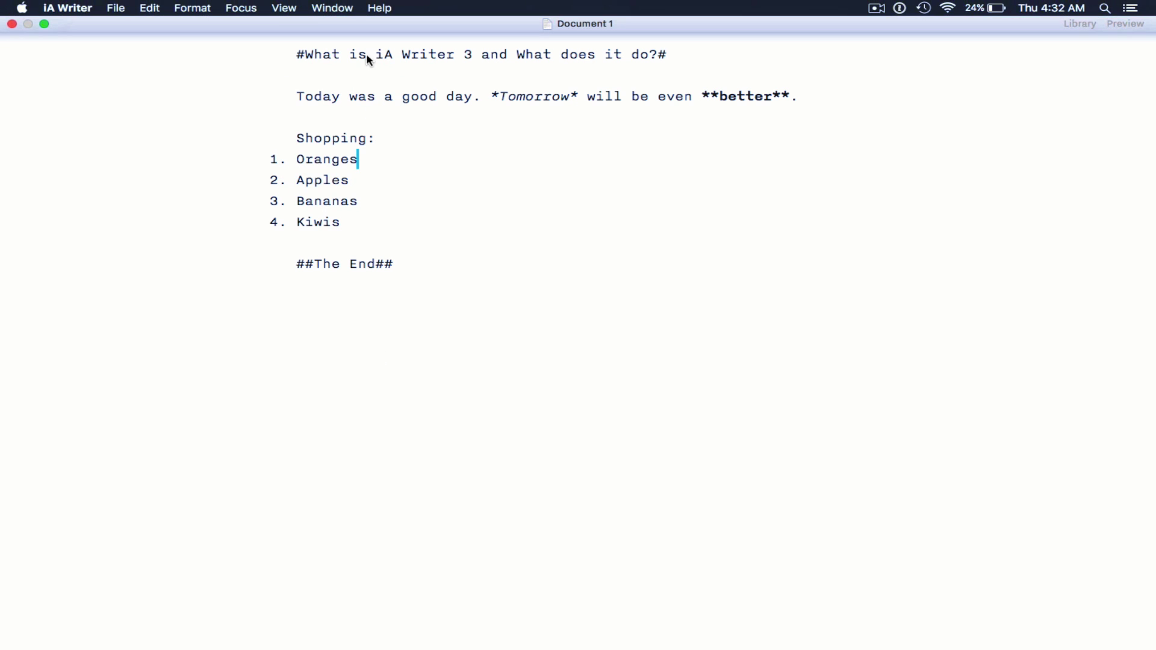
click(288, 5)
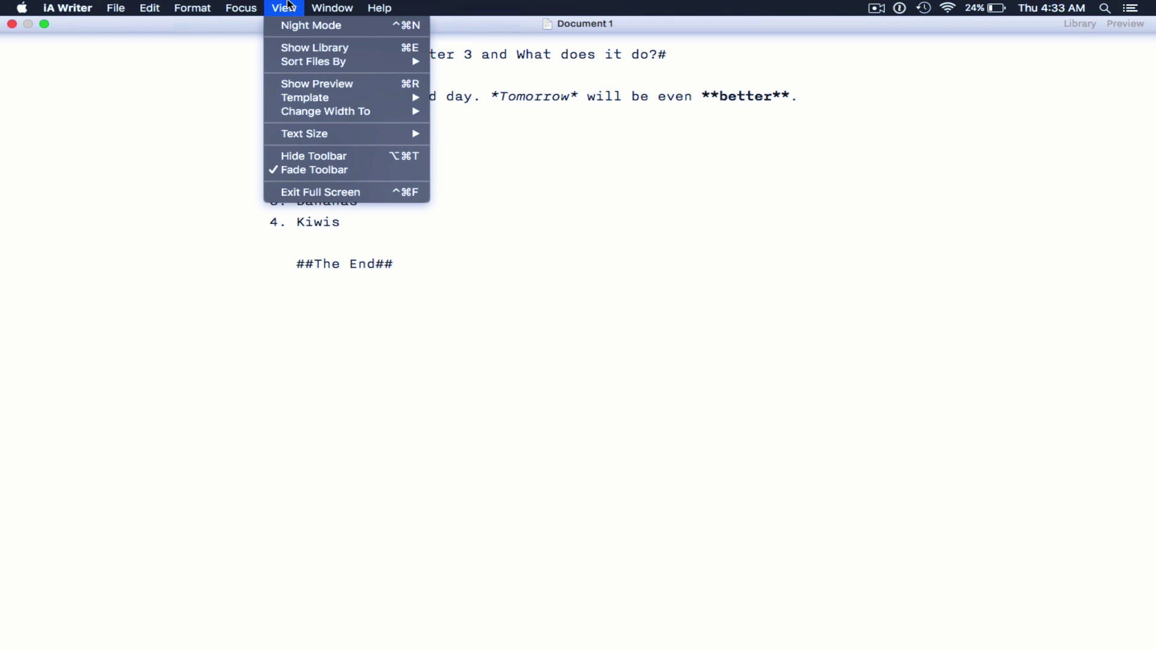
click(307, 26)
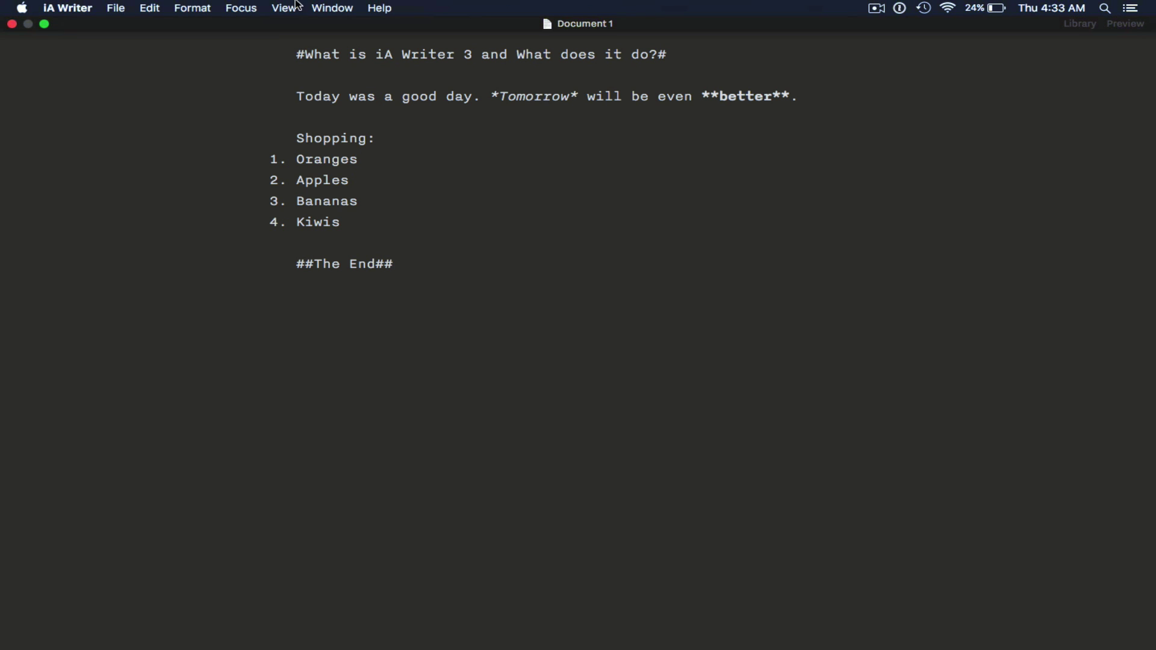
click(288, 7)
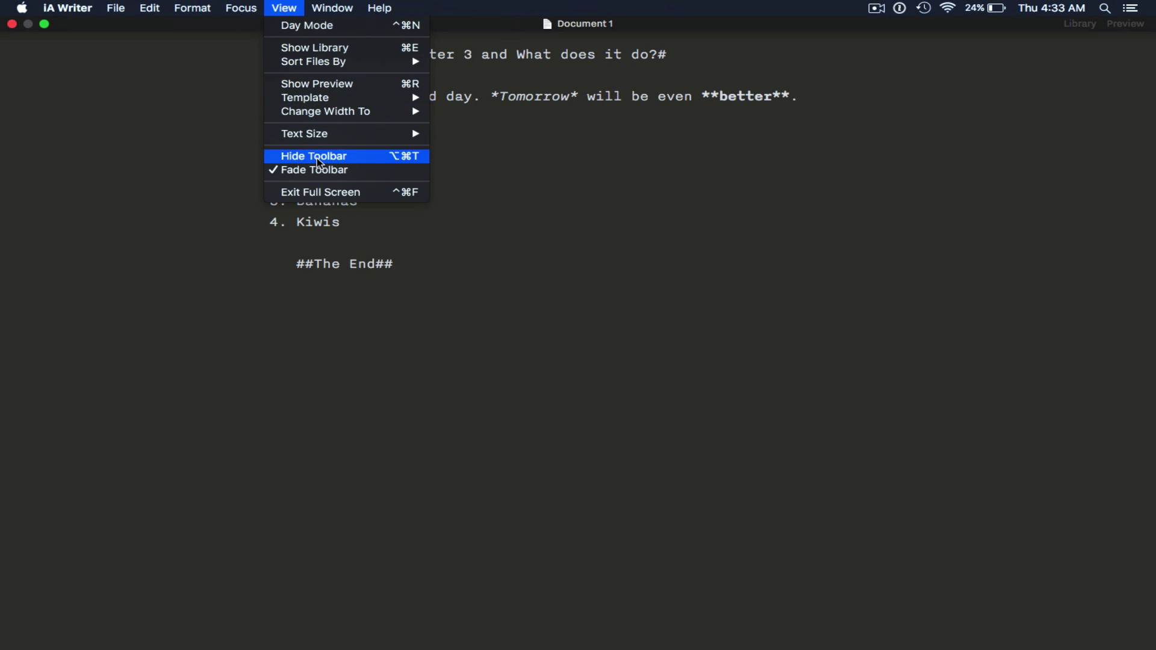
mouse_move(320, 140)
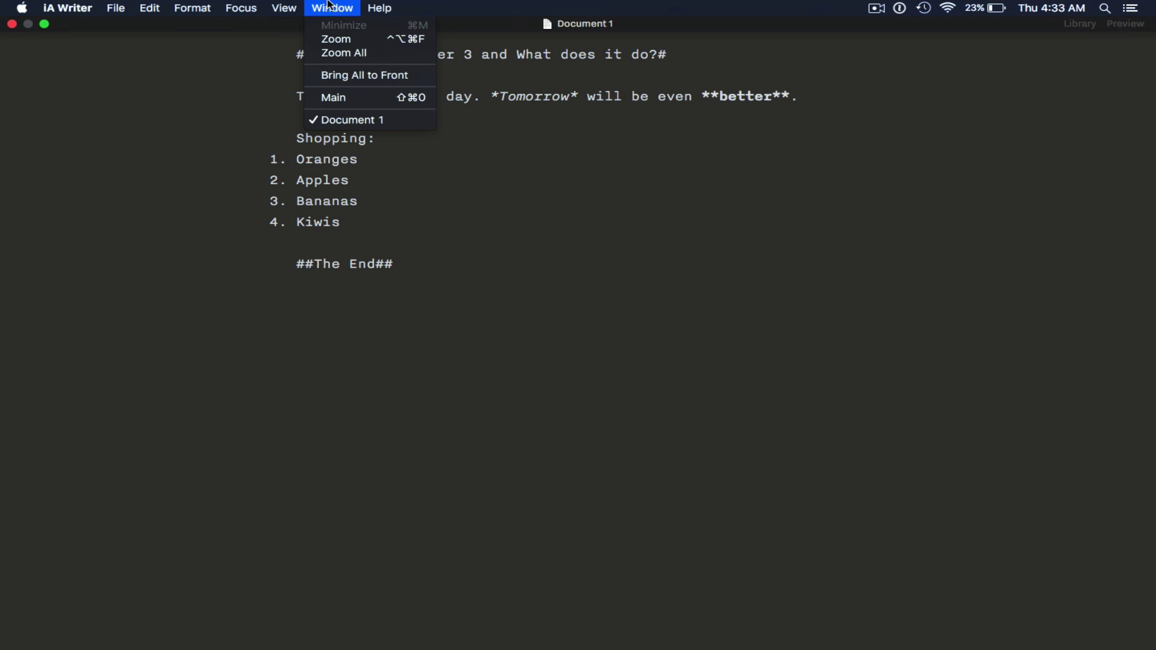
mouse_move(284, 8)
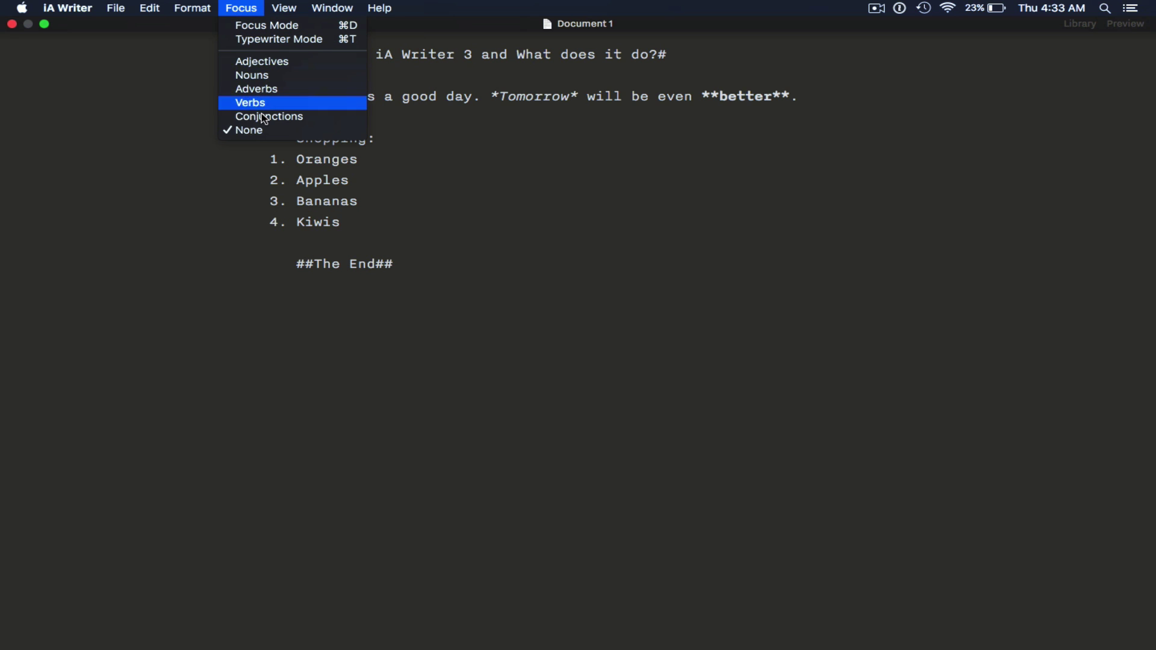
Step: Dismiss the focus options and turn on syntax highlighting for adjectives such as good
click(297, 276)
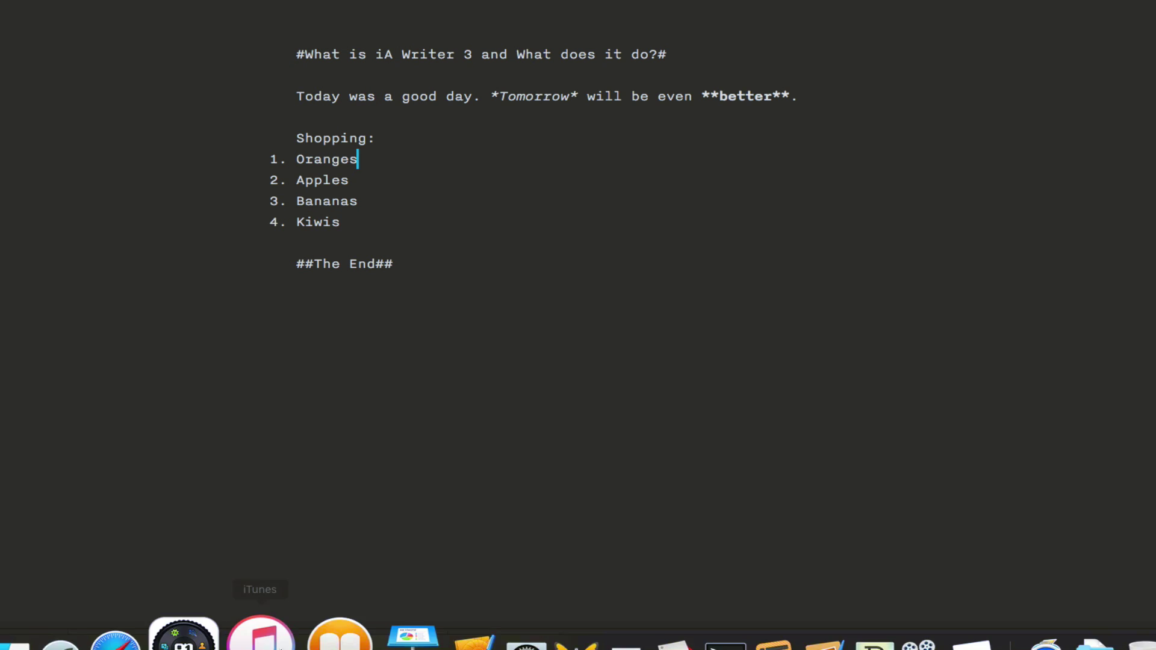
click(56, 643)
click(52, 581)
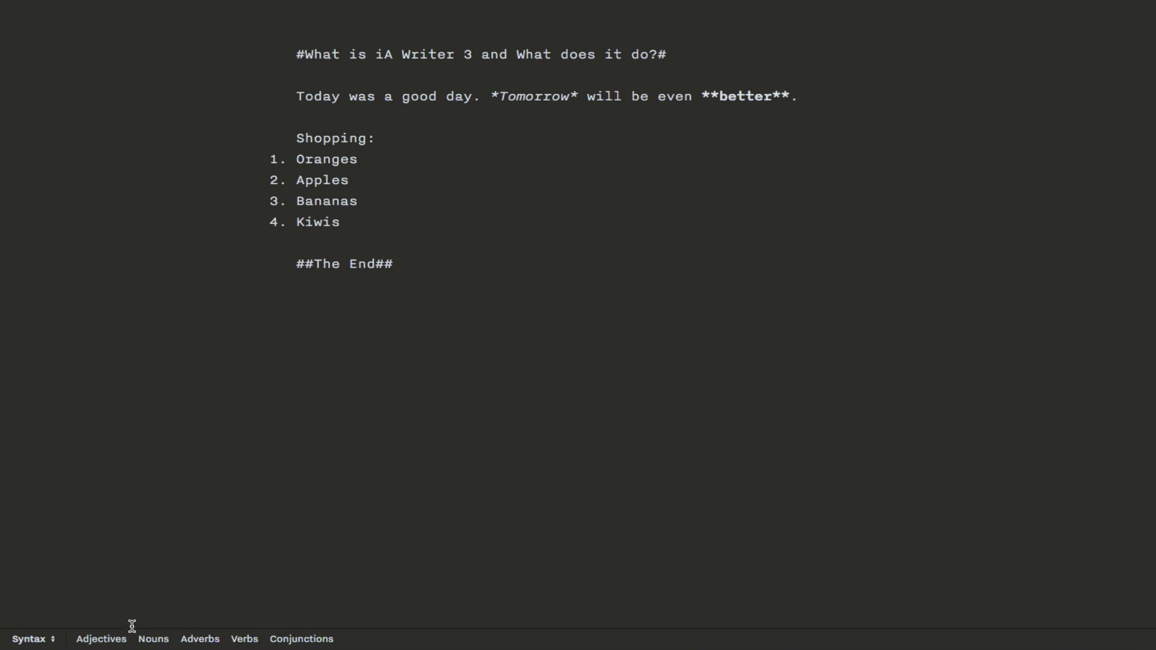
click(115, 638)
Step: Highlight in turn the nouns, adverbs (even, better), verbs (is, does, was, will, be) and conjunction and
click(112, 640)
click(150, 641)
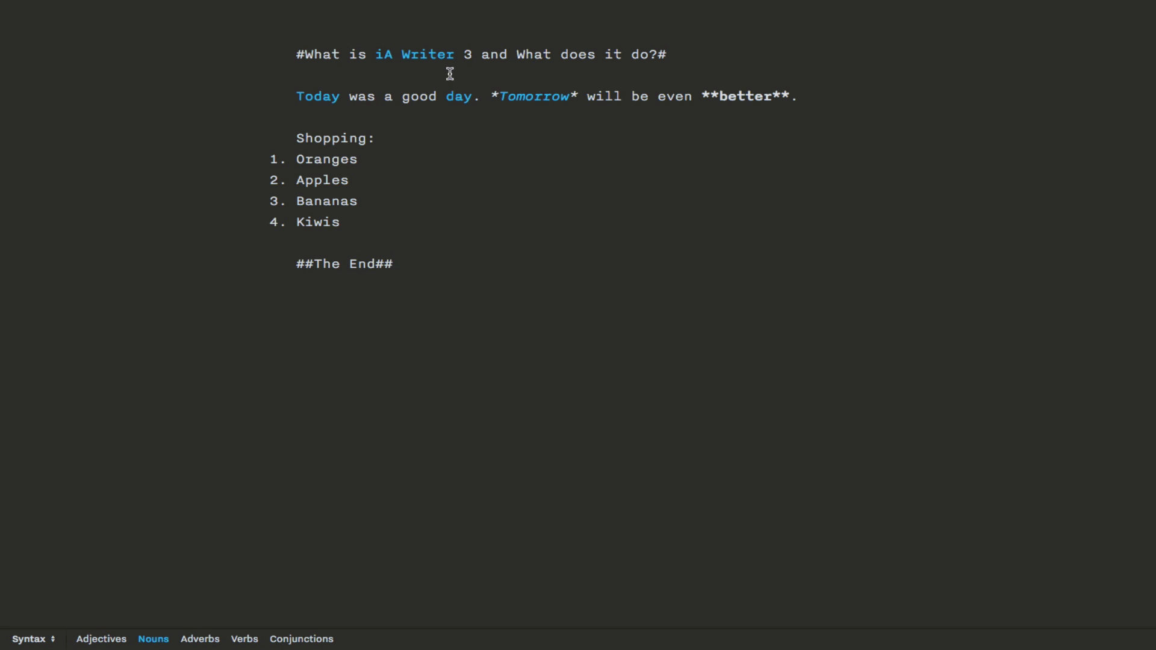
click(205, 638)
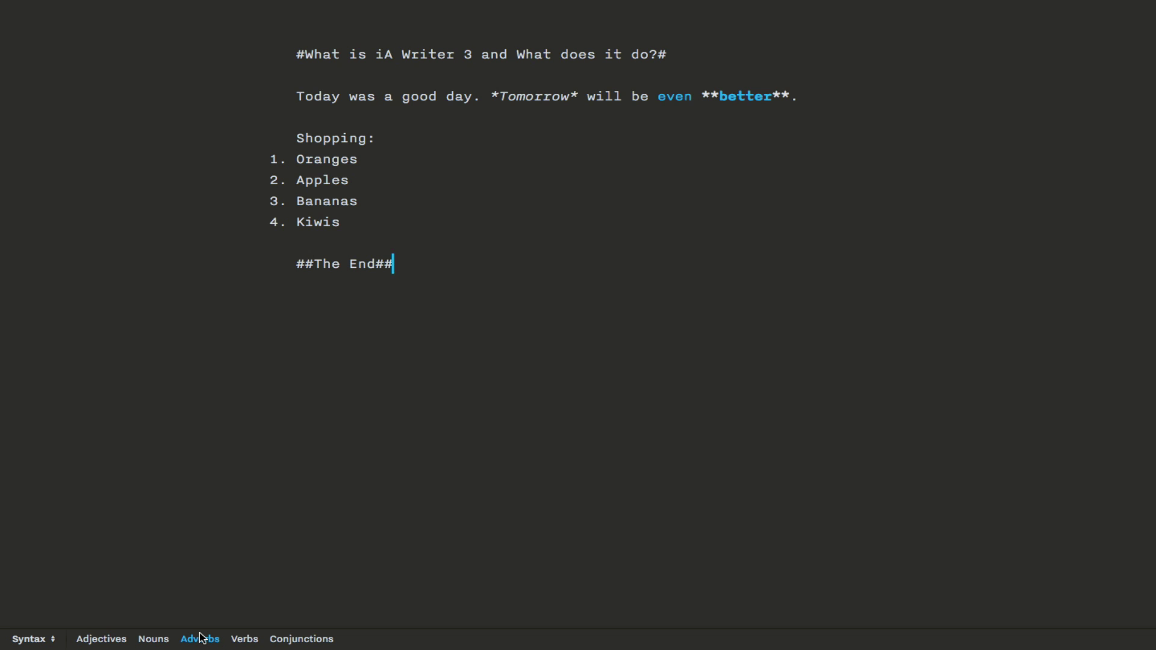
click(253, 640)
click(244, 640)
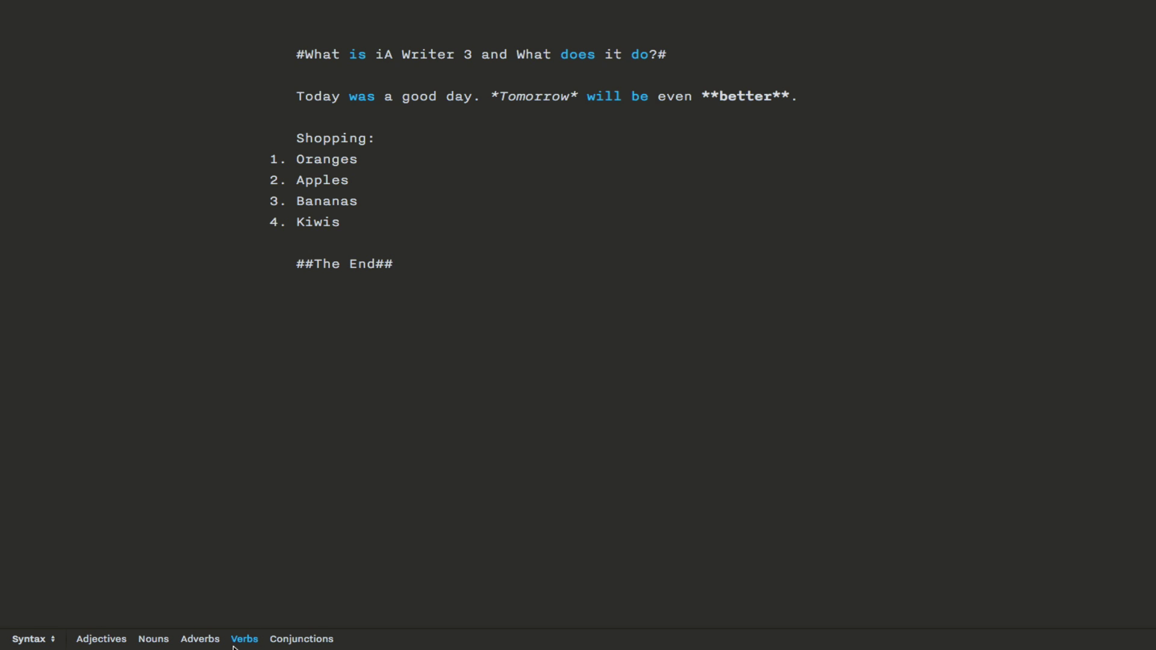
click(296, 640)
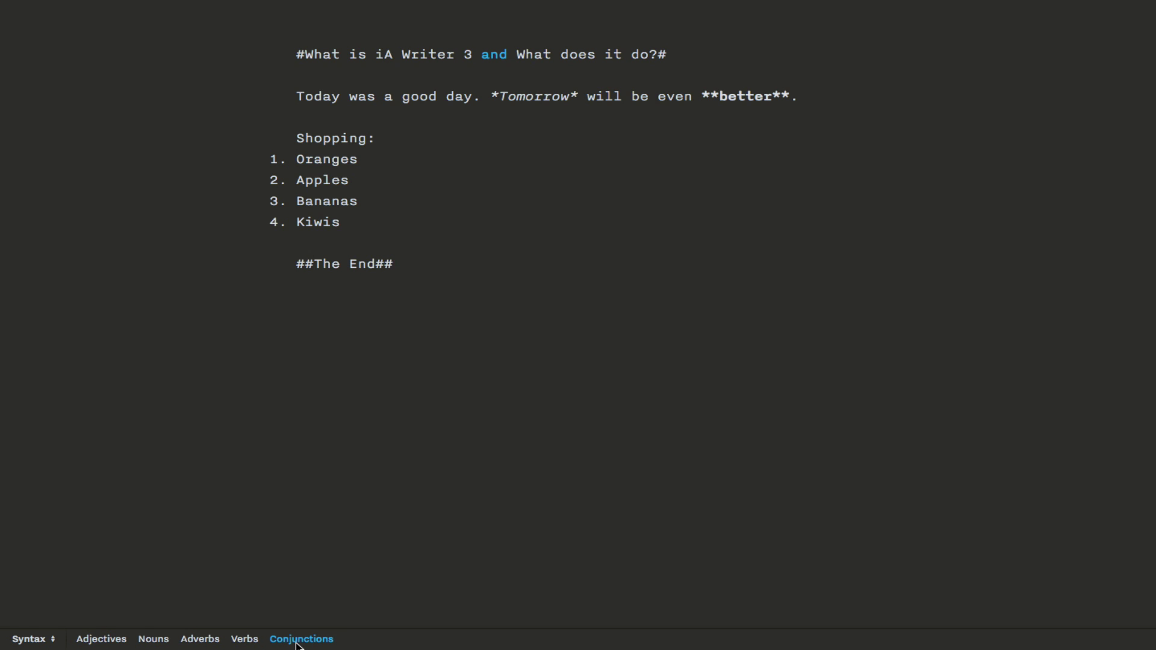
Step: Step back through verbs, adverbs and nouns to end with the adjective good highlighted
click(245, 639)
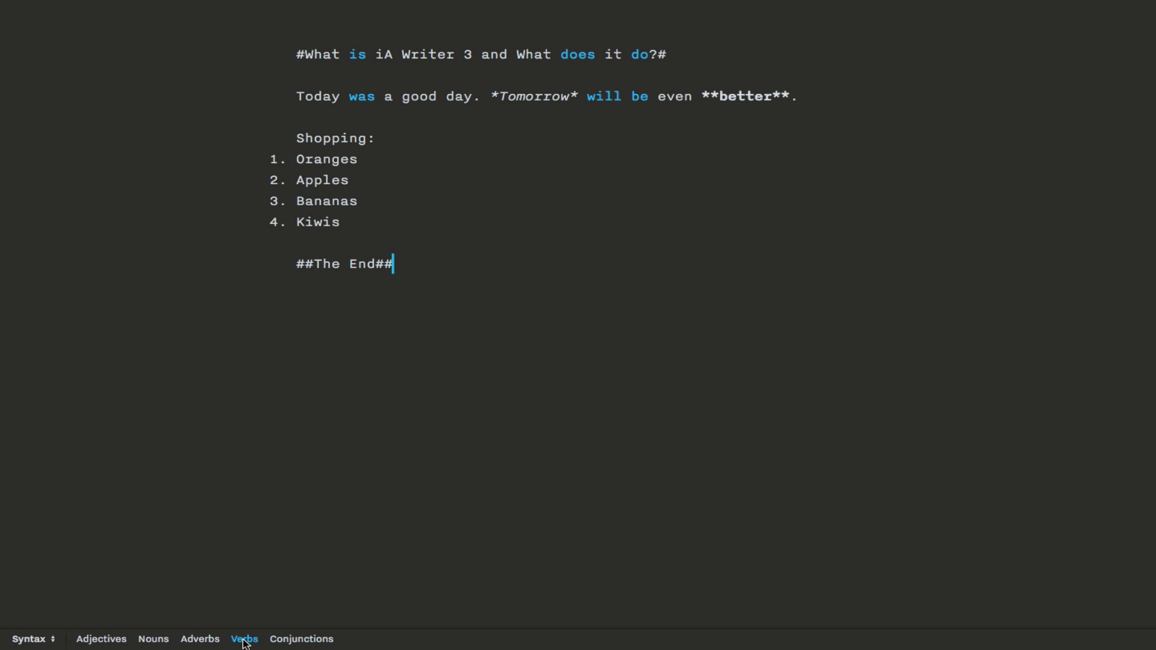
click(200, 639)
click(154, 640)
click(101, 640)
Step: Take Document 1 out of full screen and scroll down through the OmniOutliner review outline
mouse_move(103, 1)
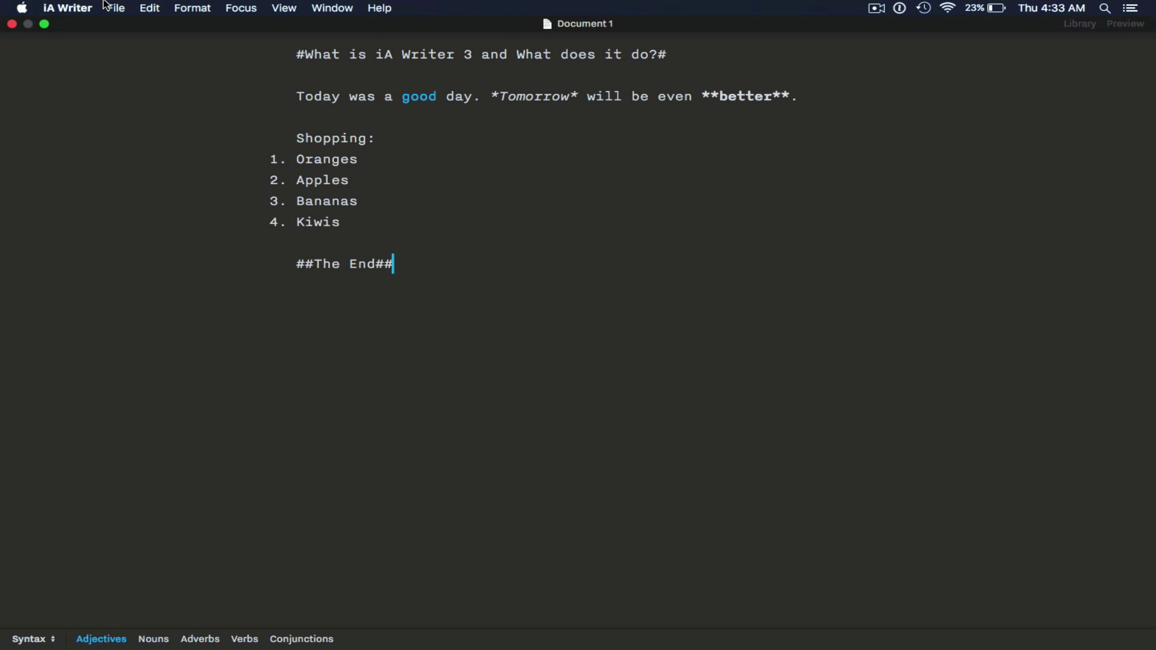
click(48, 26)
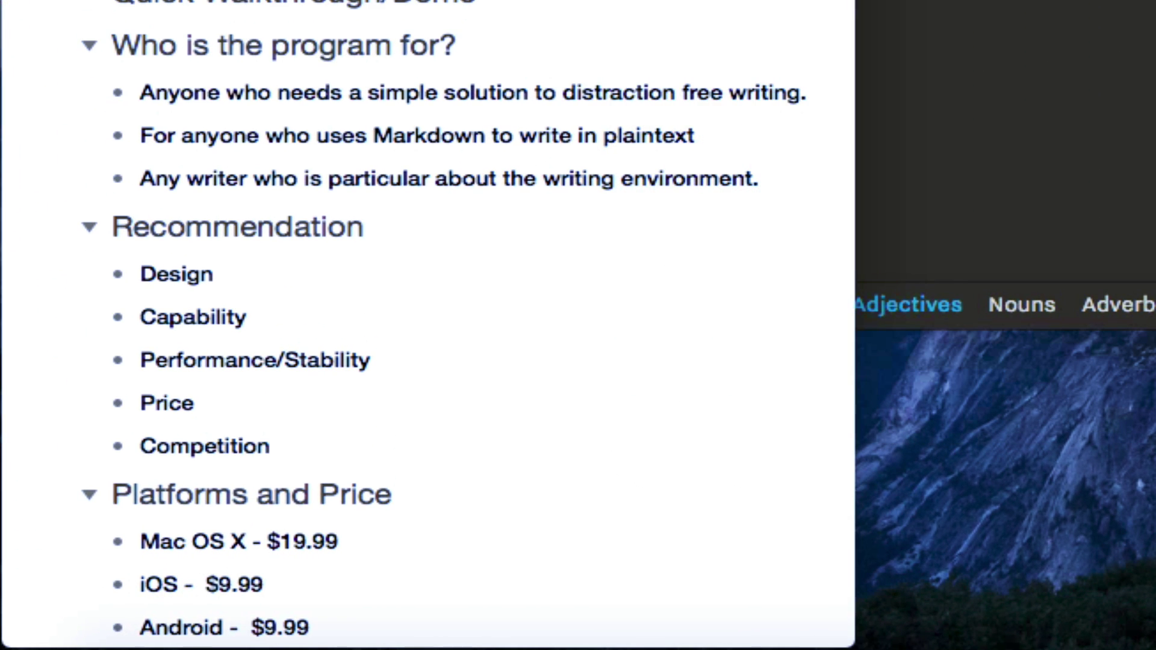
scroll(407, 273, down, 1)
scroll(408, 275, down, 1)
Step: Switch between the Markdown document and the review outline, ending with Document 1 in front
key(super+Tab)
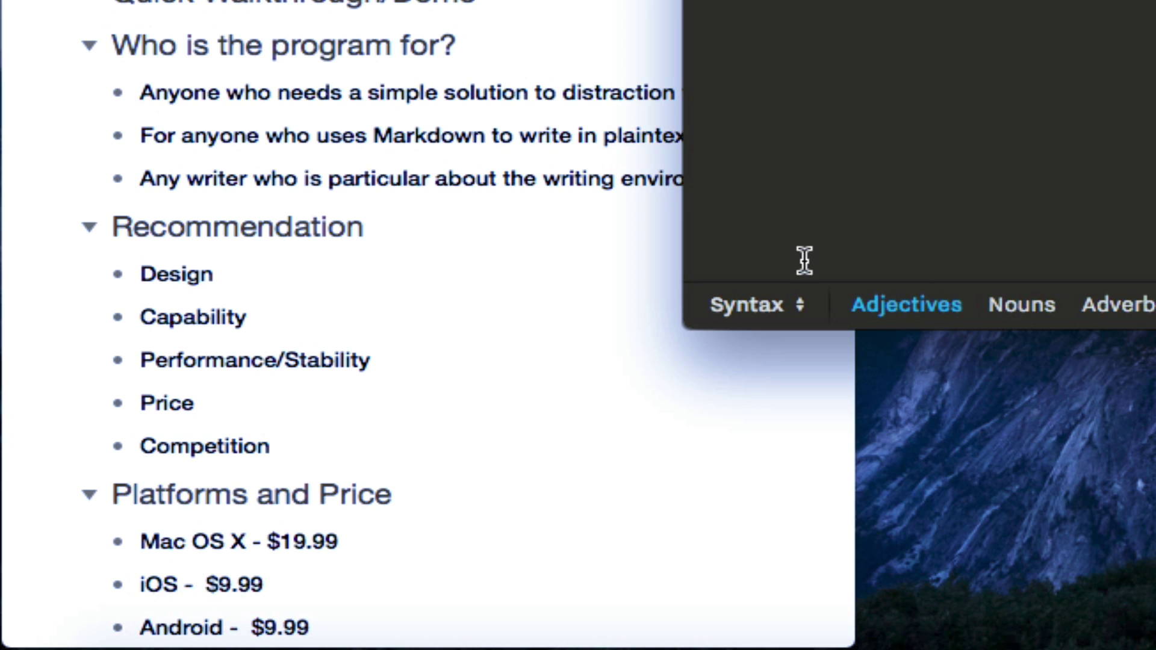
click(245, 271)
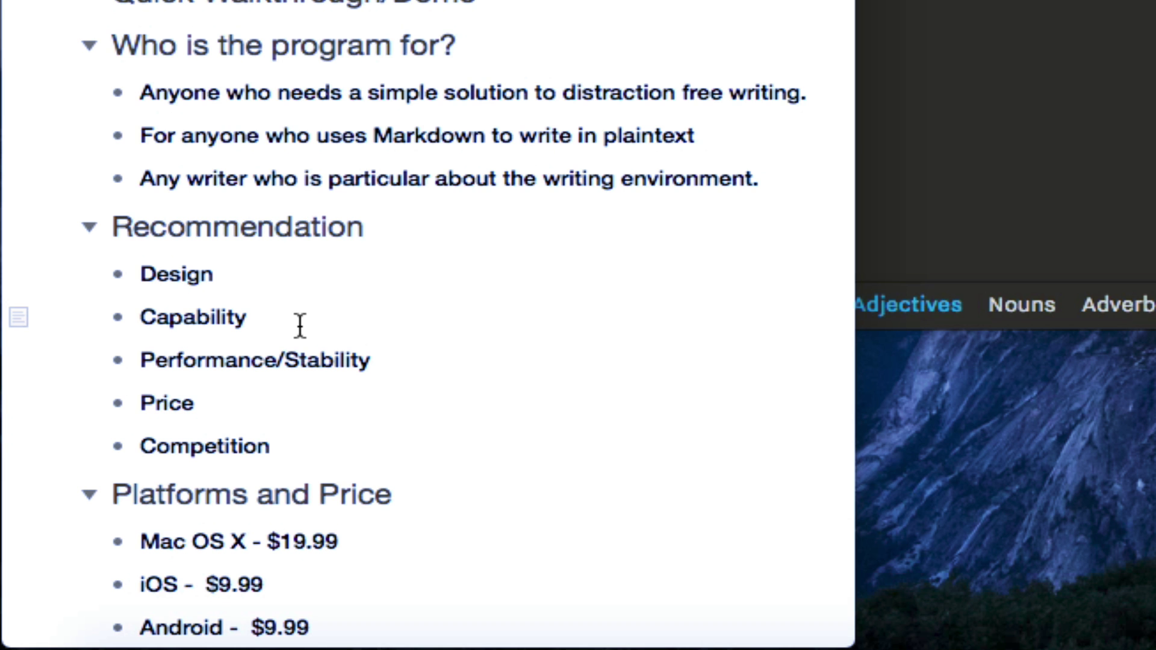
key(super+grave)
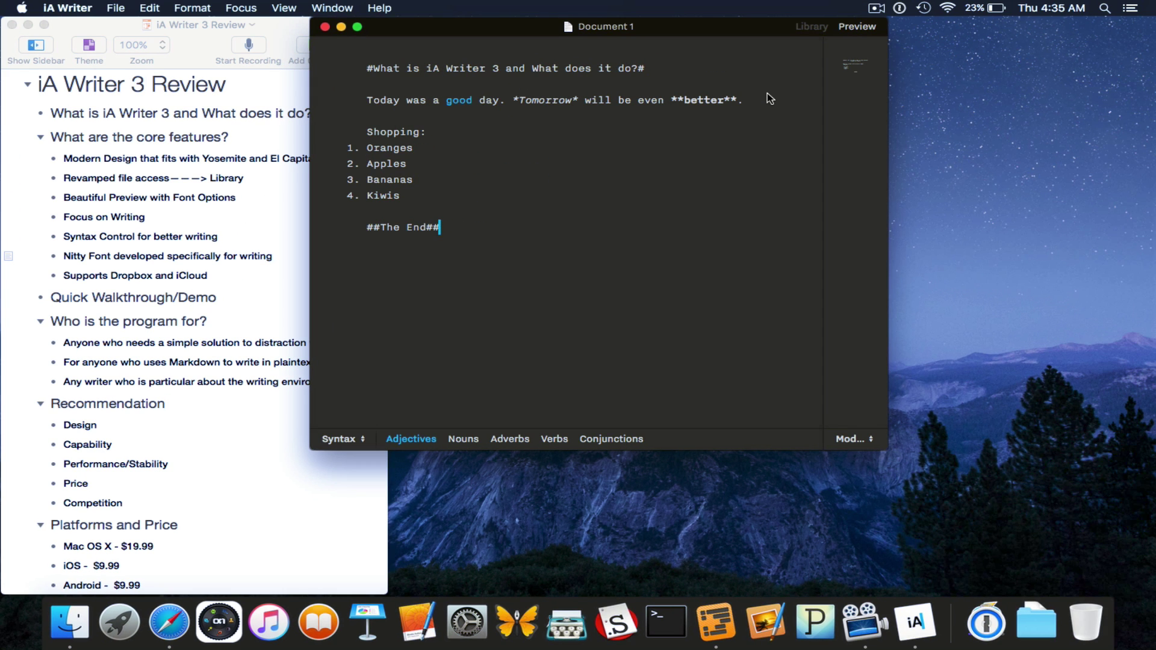
Step: Preview Document 1 briefly, return to the Markdown, then bring the OmniOutliner review outline forward
key(super+r)
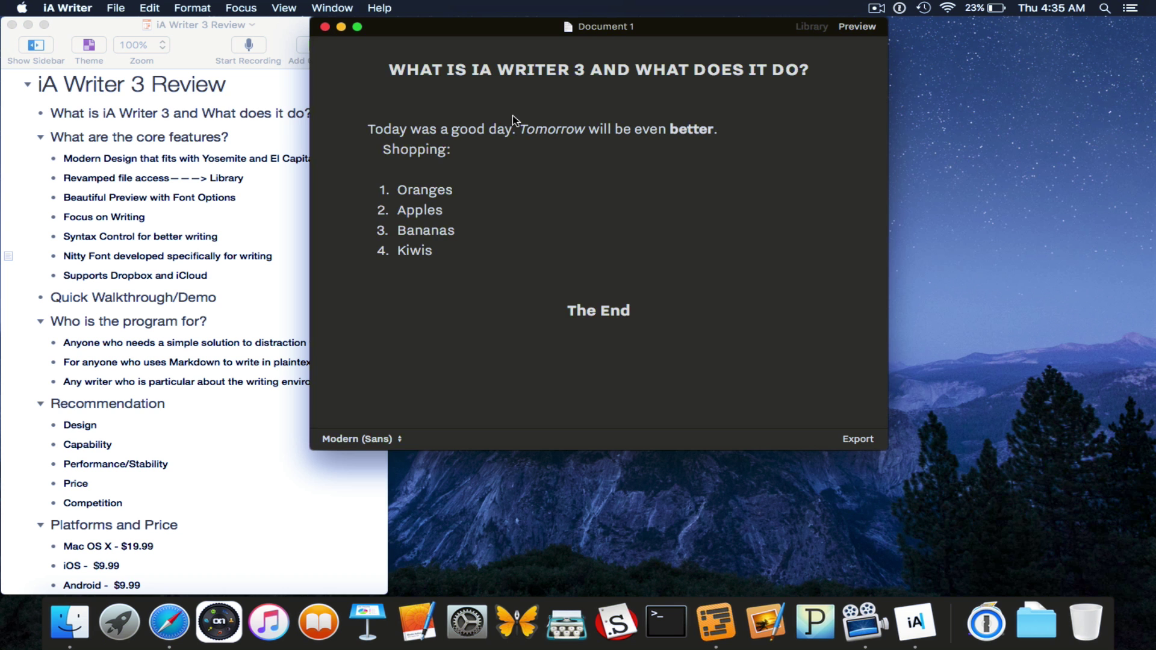
key(super+r)
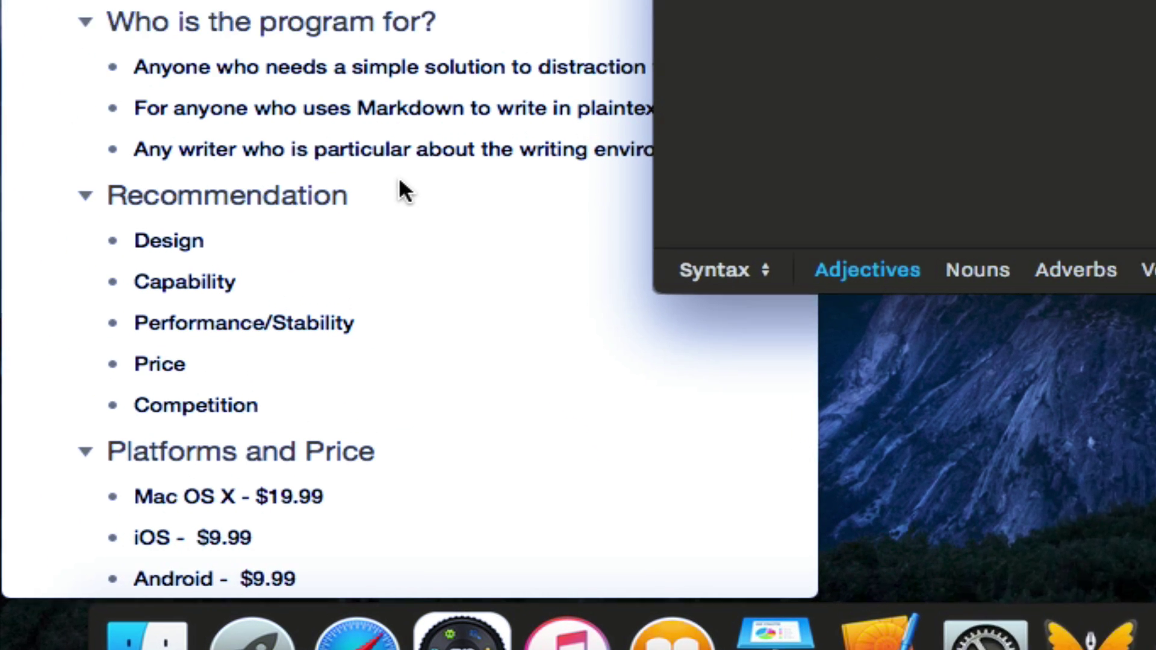
click(400, 180)
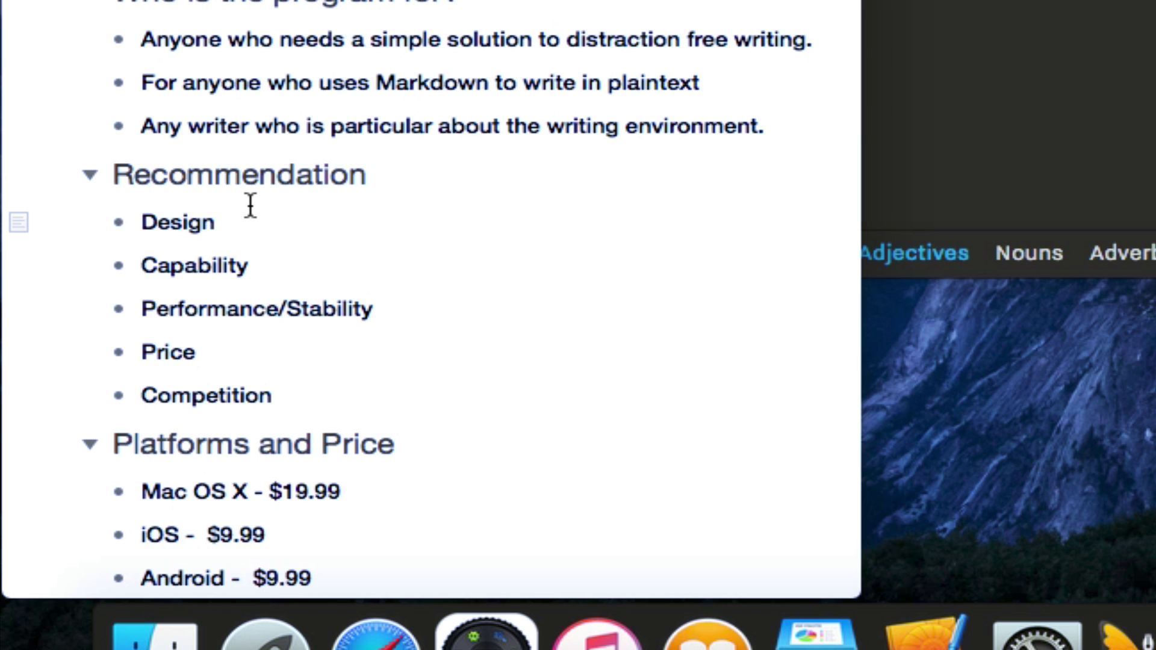
key(super+Tab)
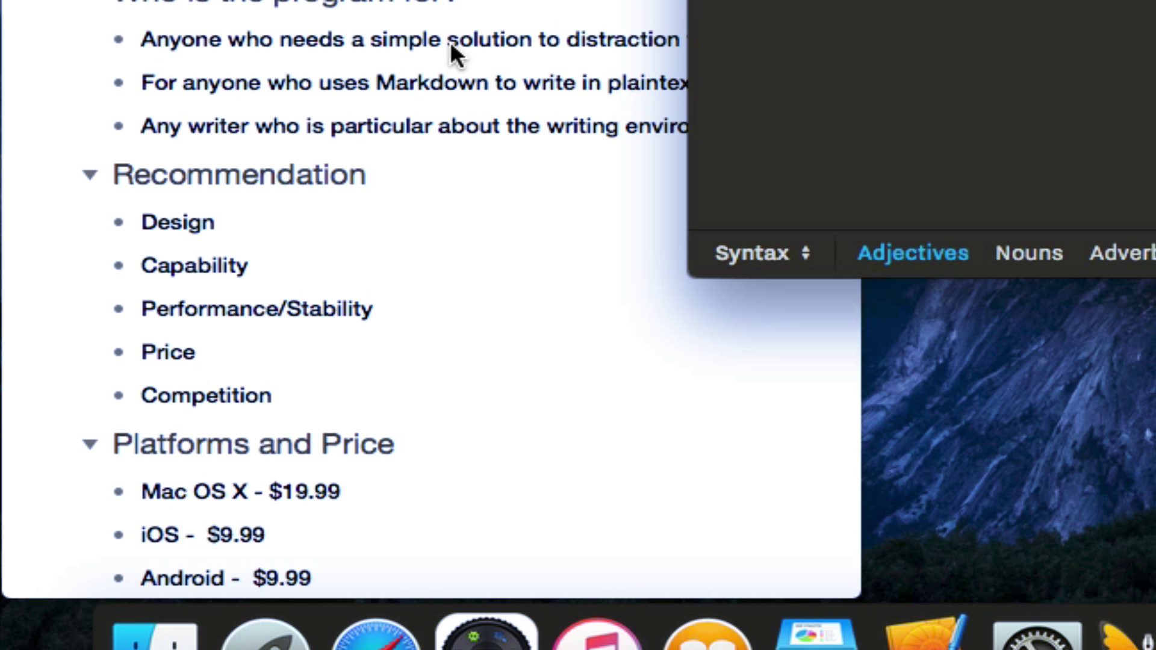
click(416, 391)
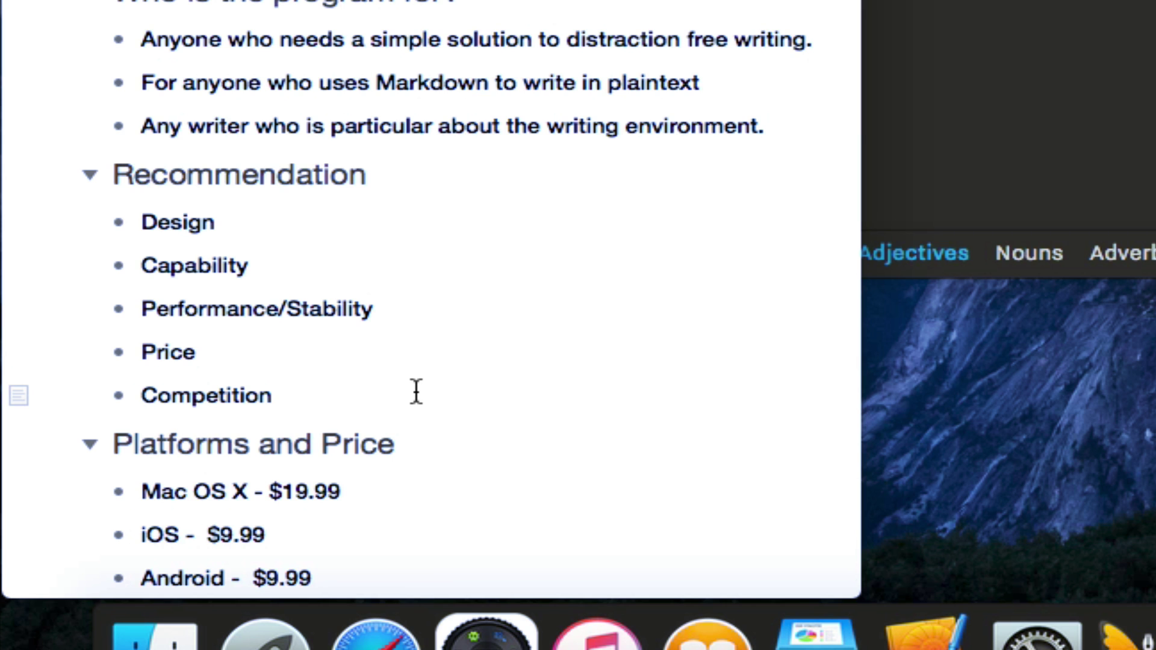
scroll(416, 482, down, 2)
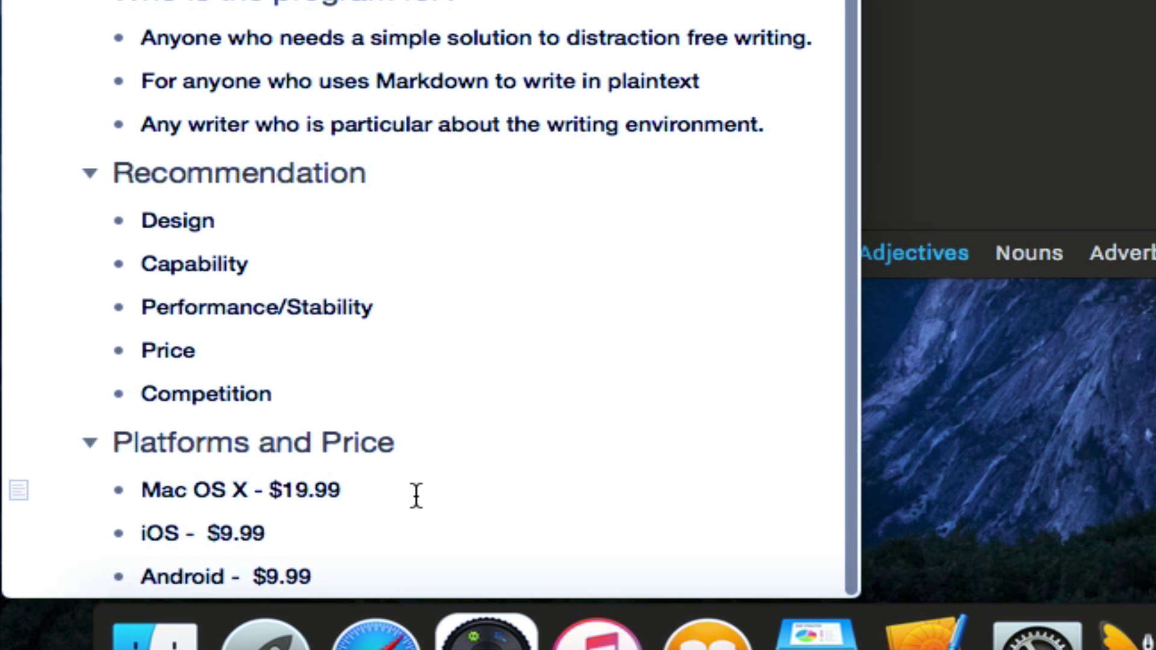